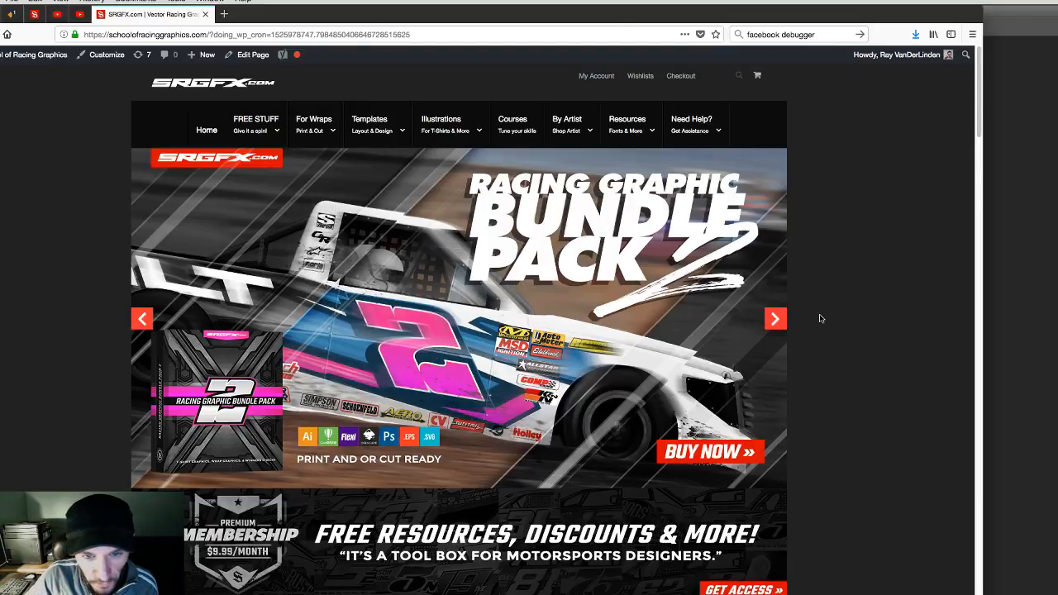
# Step: Look over the homepage banners and the New Resources product grid
pyautogui.scroll(-3, 364, 286)
pyautogui.scroll(2, 363, 286)
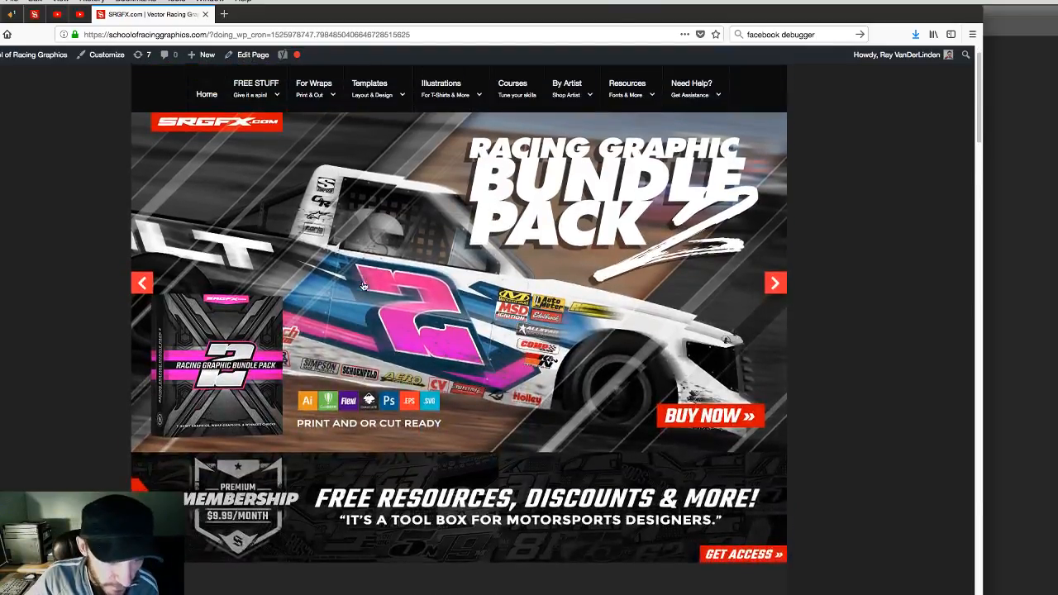
pyautogui.scroll(1, 364, 286)
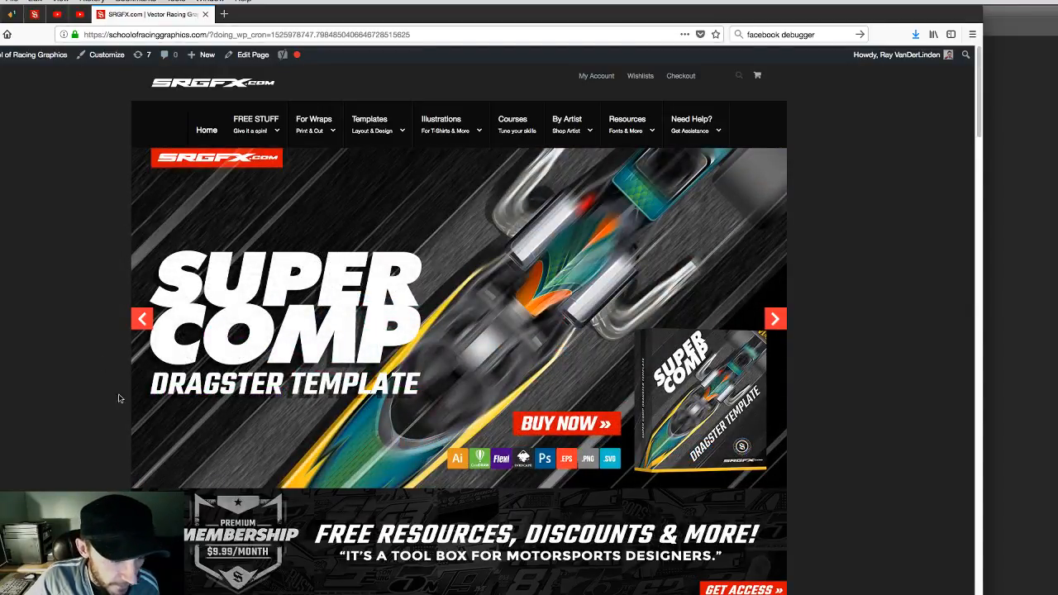
pyautogui.scroll(-2, 114, 450)
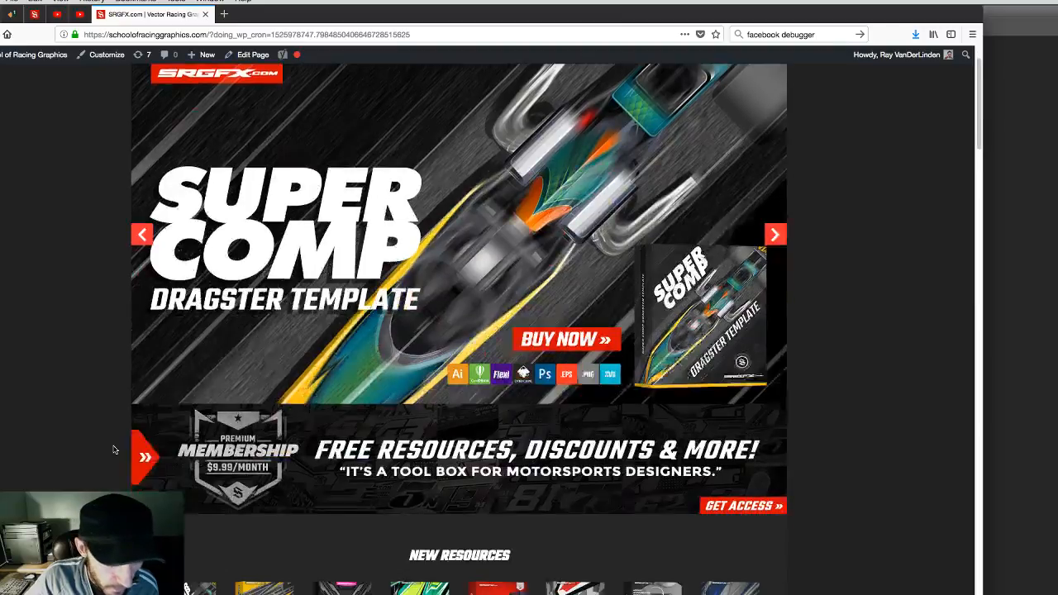
pyautogui.scroll(-5, 114, 449)
pyautogui.scroll(-4, 279, 307)
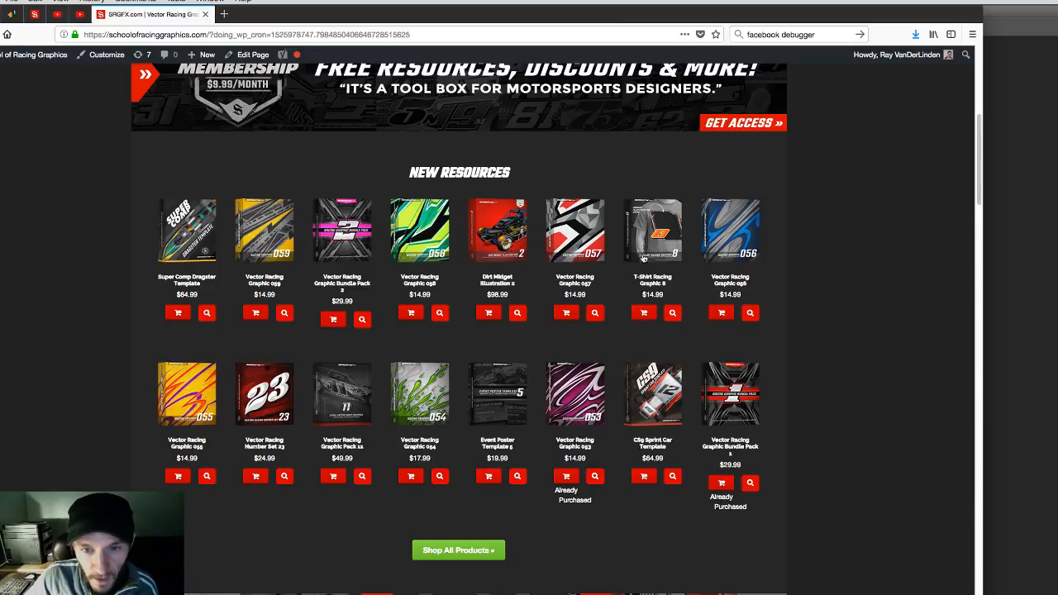
# Step: Switch to Illustrator to view SRGFX T-Shirt Racing Graphic 8.ai, and go on to the dirt late model template in Photoshop
pyautogui.press('super+Tab')
pyautogui.press('super+Tab')
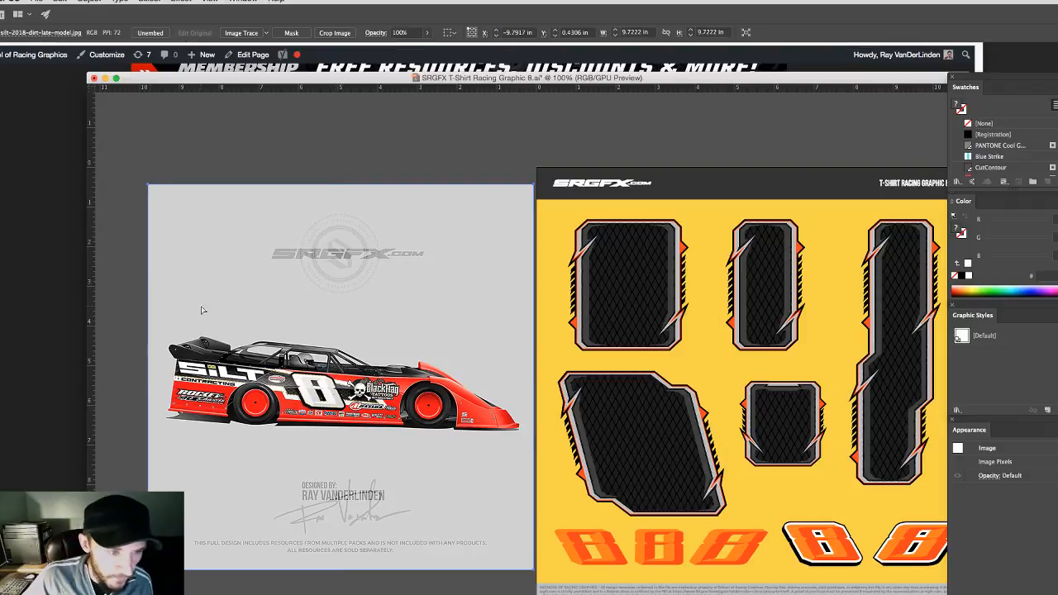
pyautogui.press('super+Tab')
pyautogui.press('super+Tab')
pyautogui.press('super+Tab')
pyautogui.press('super+Tab')
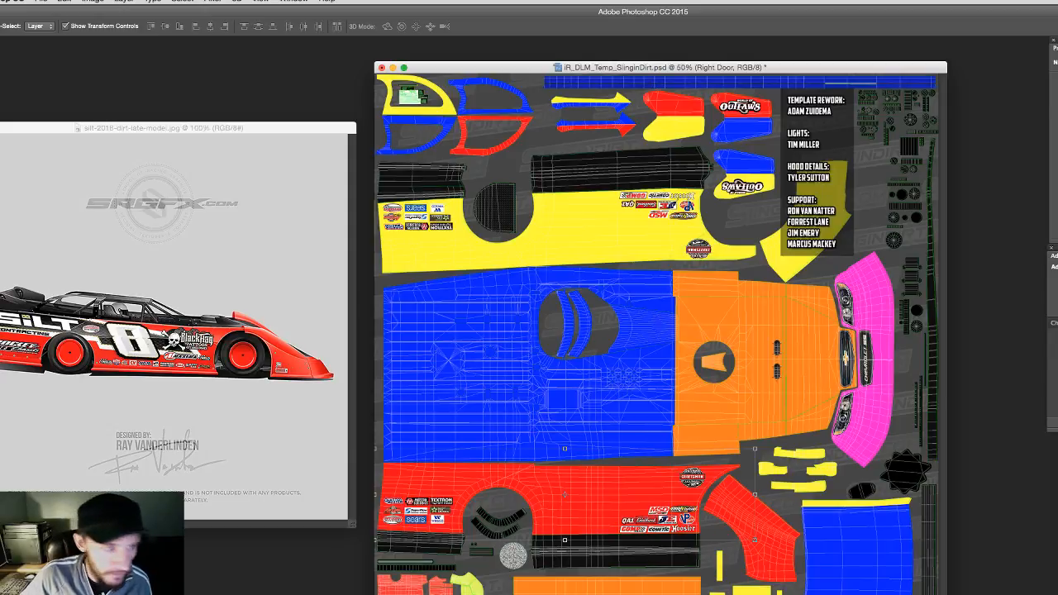
# Step: Examine the credits block on the dirt late model template and bring silt-2018-dirt-late-model.jpg in front of it
pyautogui.press('z')
pyautogui.moveTo(782, 87); pyautogui.dragTo(856, 258)
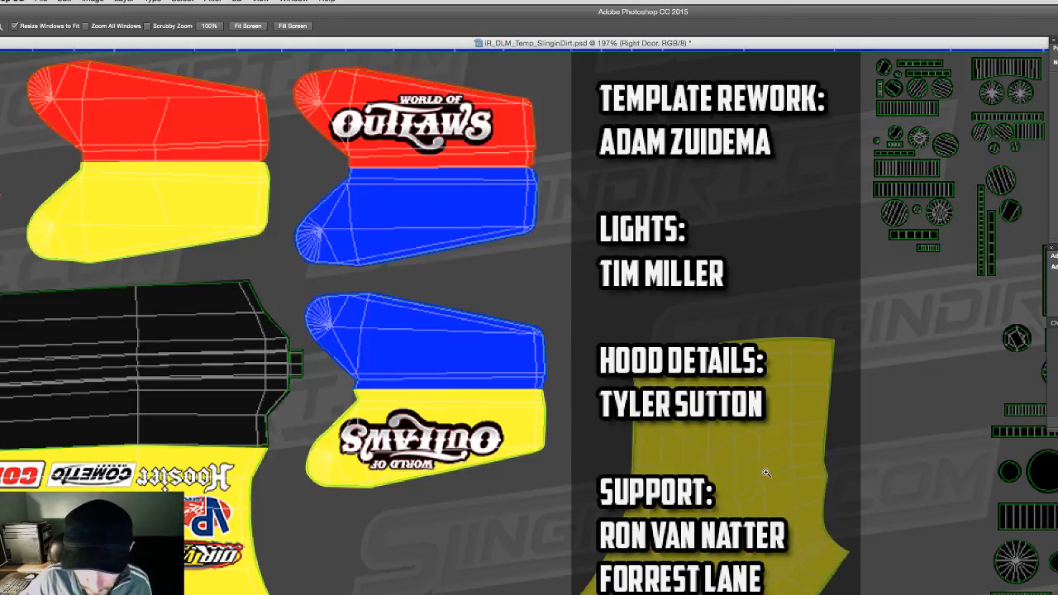
pyautogui.hotkey('ctrl', '-')
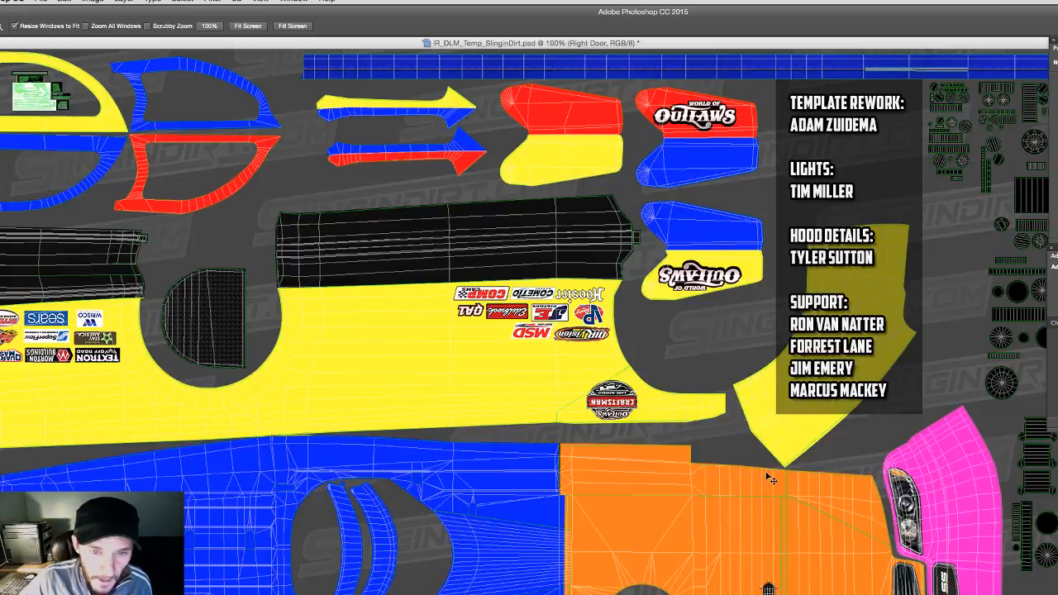
pyautogui.hotkey('ctrl', '-')
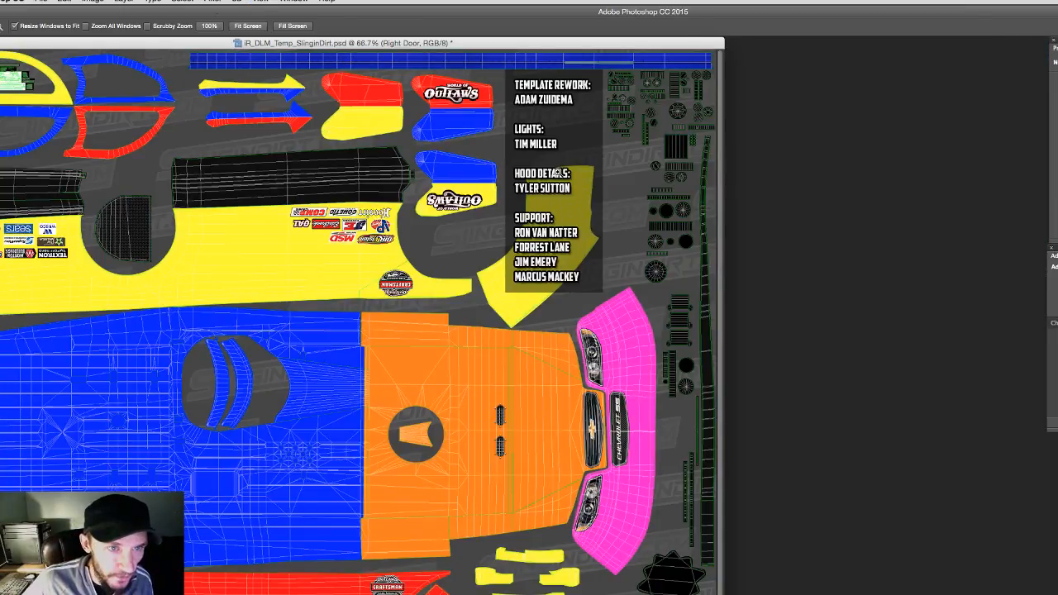
pyautogui.moveTo(376, 45); pyautogui.dragTo(564, 56)
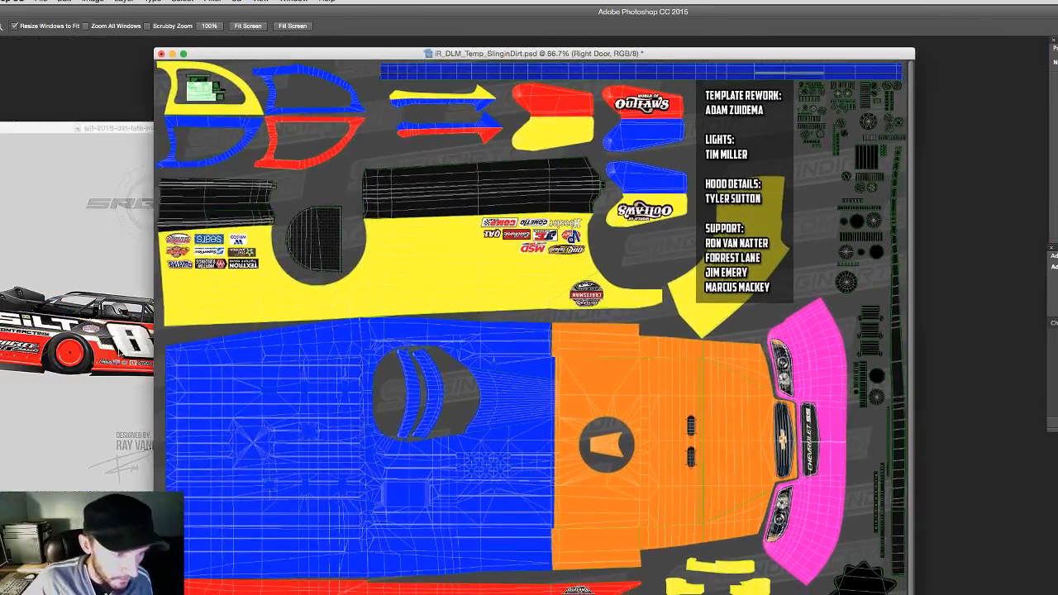
pyautogui.click(119, 349)
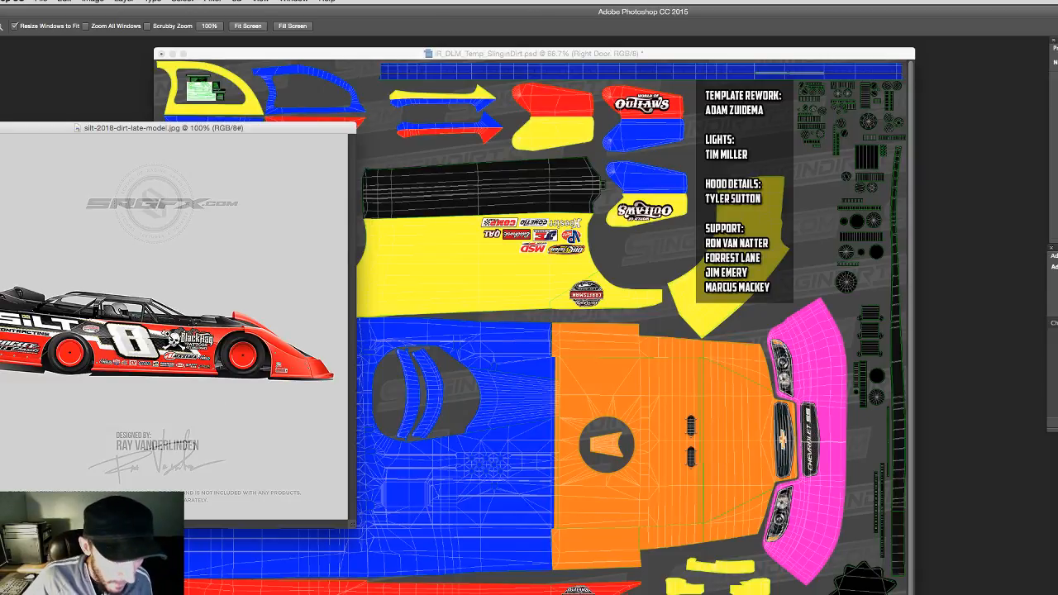
# Step: Switch to Illustrator and separate the slanted number panel's layers, moving the mesh aside and the black and white shapes toward the car image
pyautogui.press('super+Tab')
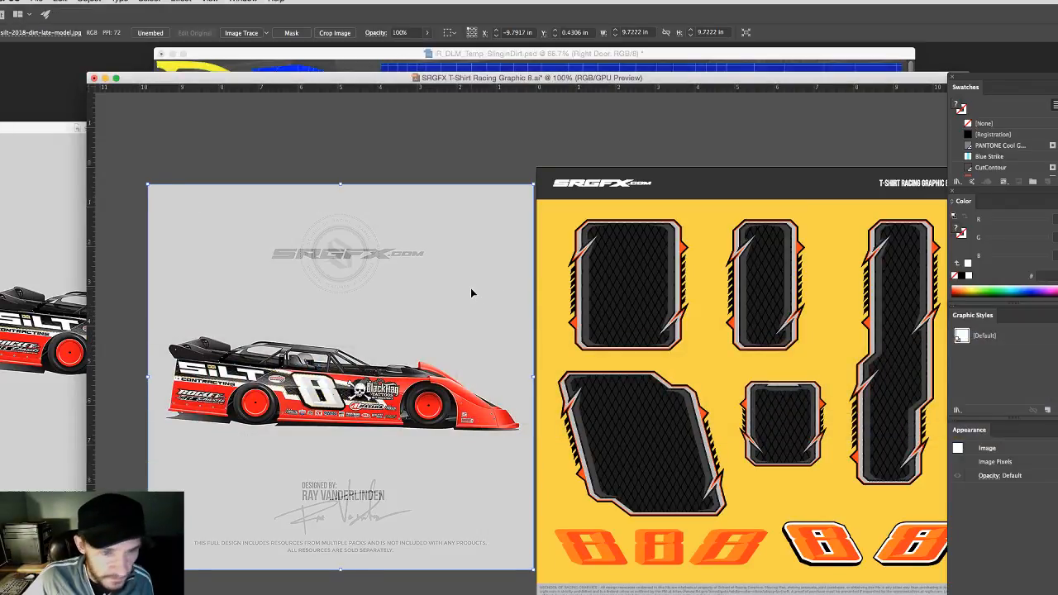
pyautogui.click(737, 454)
pyautogui.moveTo(626, 433); pyautogui.dragTo(503, 501)
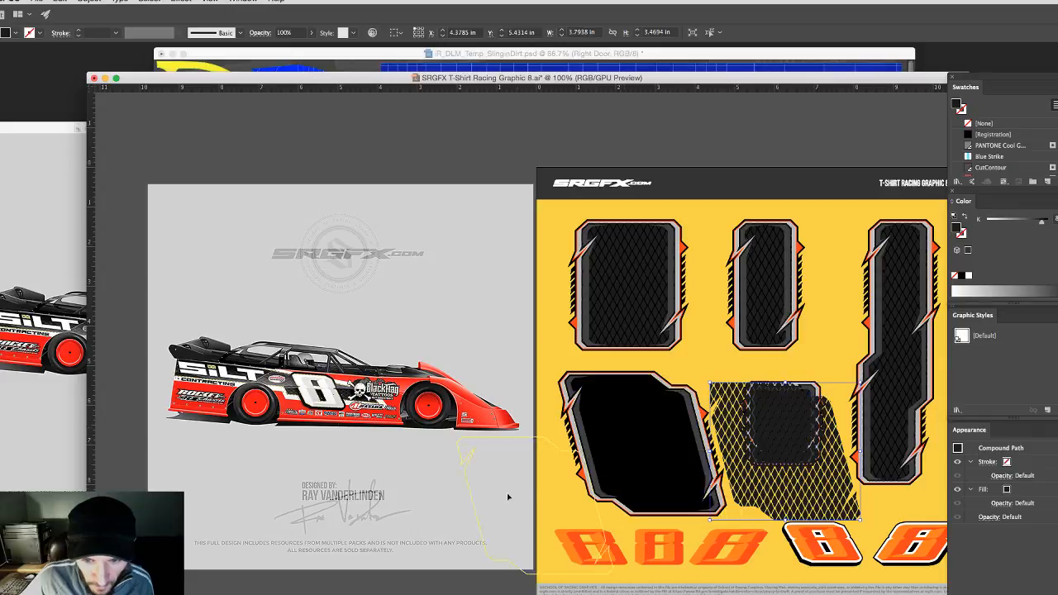
pyautogui.click(652, 454)
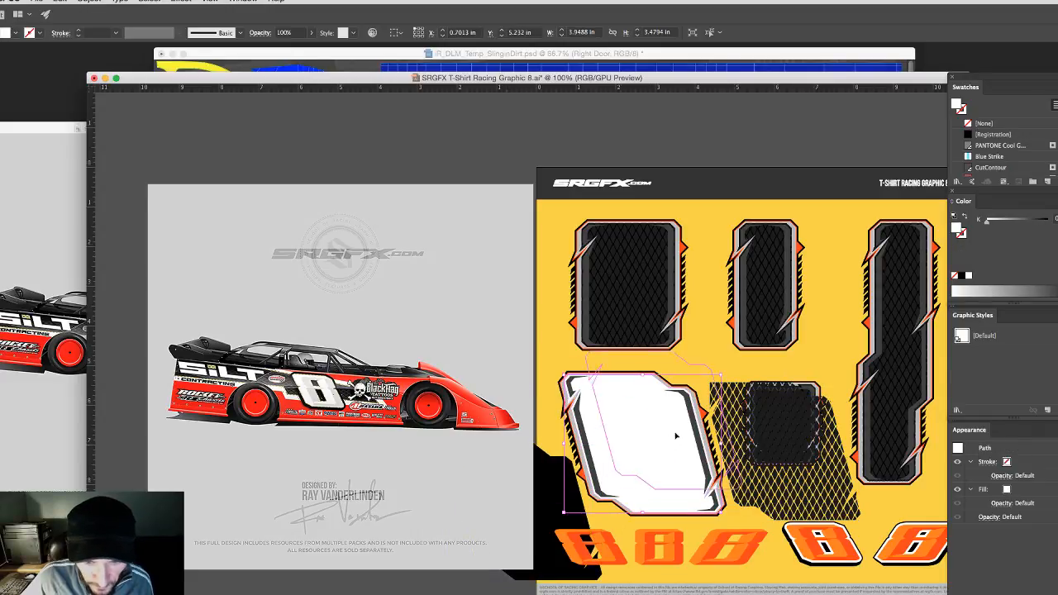
pyautogui.moveTo(619, 405); pyautogui.dragTo(411, 444)
# Step: Send the late model car image to the back so it sits behind the black and white panel shapes
pyautogui.rightClick(352, 440)
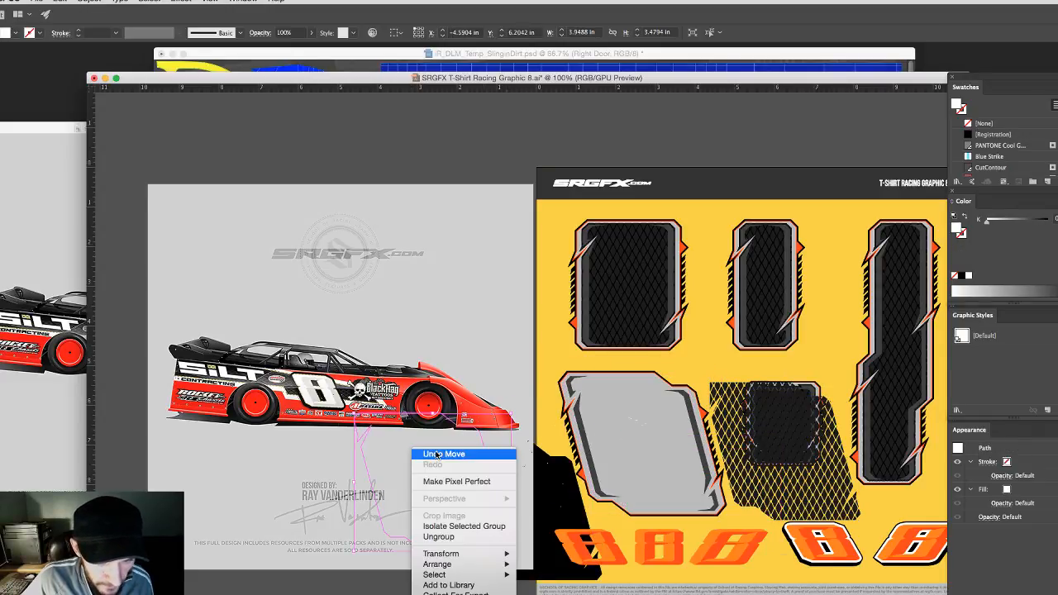
pyautogui.press('Escape')
pyautogui.click(435, 372)
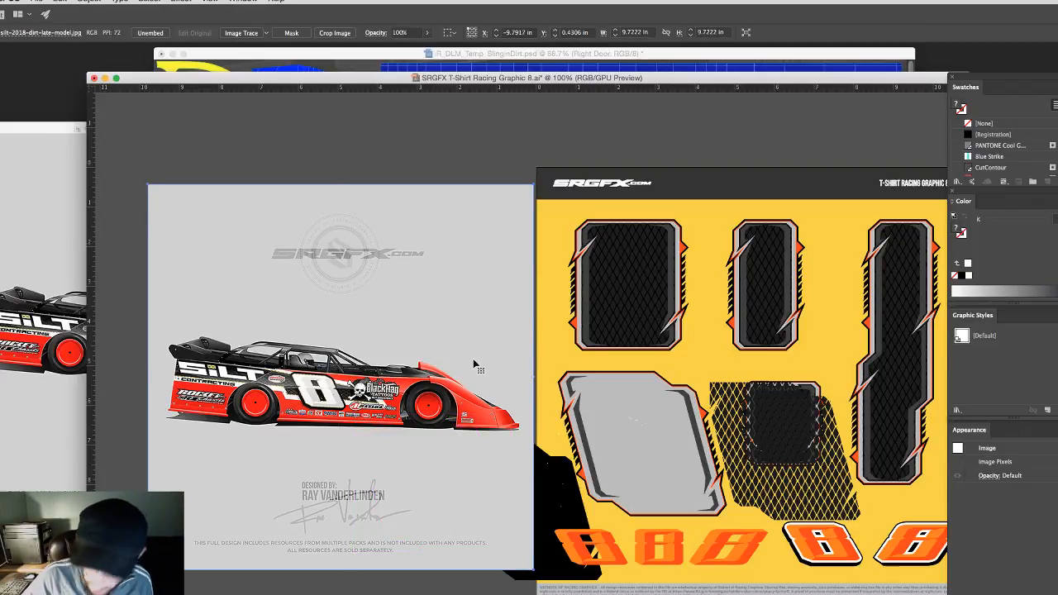
pyautogui.press('v')
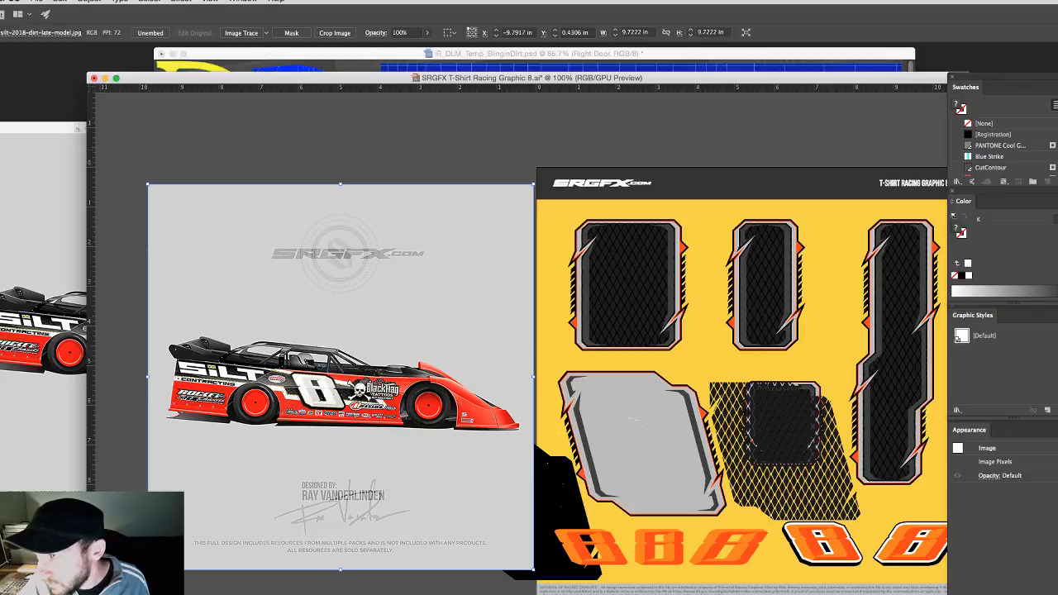
pyautogui.press('super+shift+bracketleft')
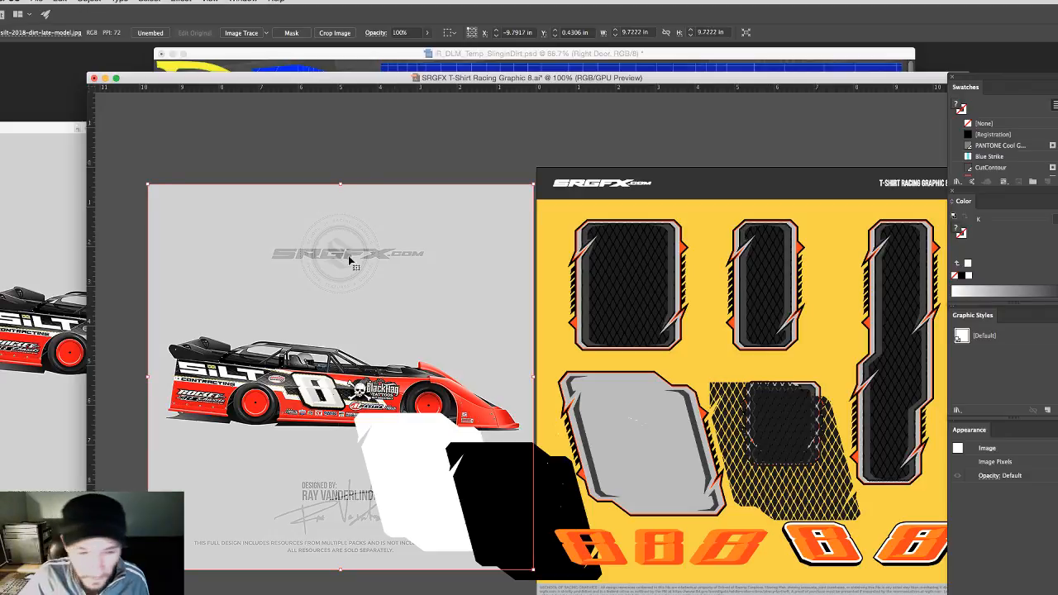
# Step: Move the white panel shape up over the car and rotate it by 90°
pyautogui.moveTo(413, 450); pyautogui.dragTo(394, 362)
pyautogui.rightClick(394, 362)
pyautogui.moveTo(463, 470)
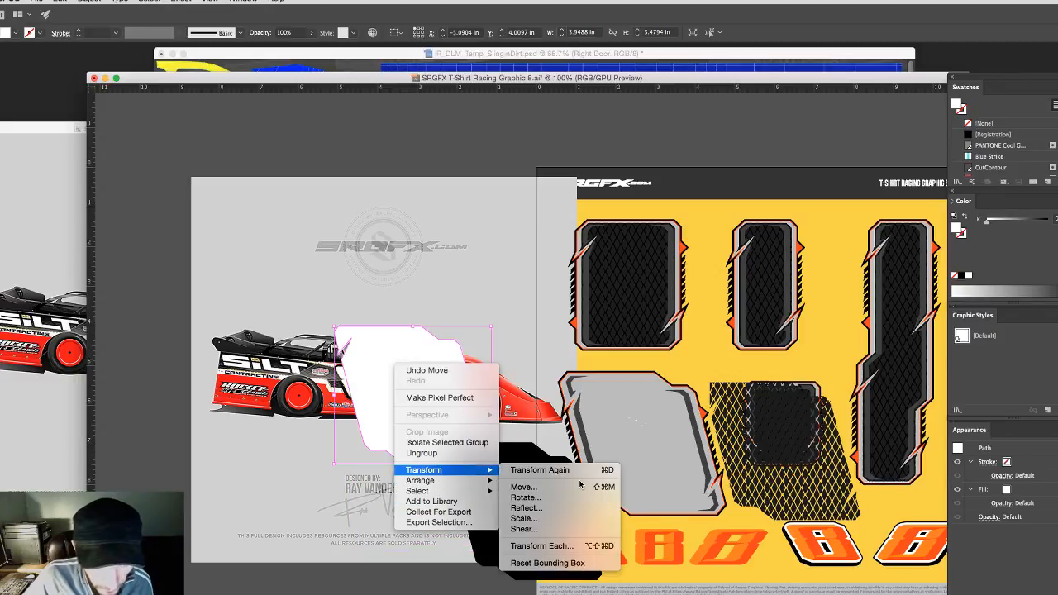
pyautogui.click(548, 500)
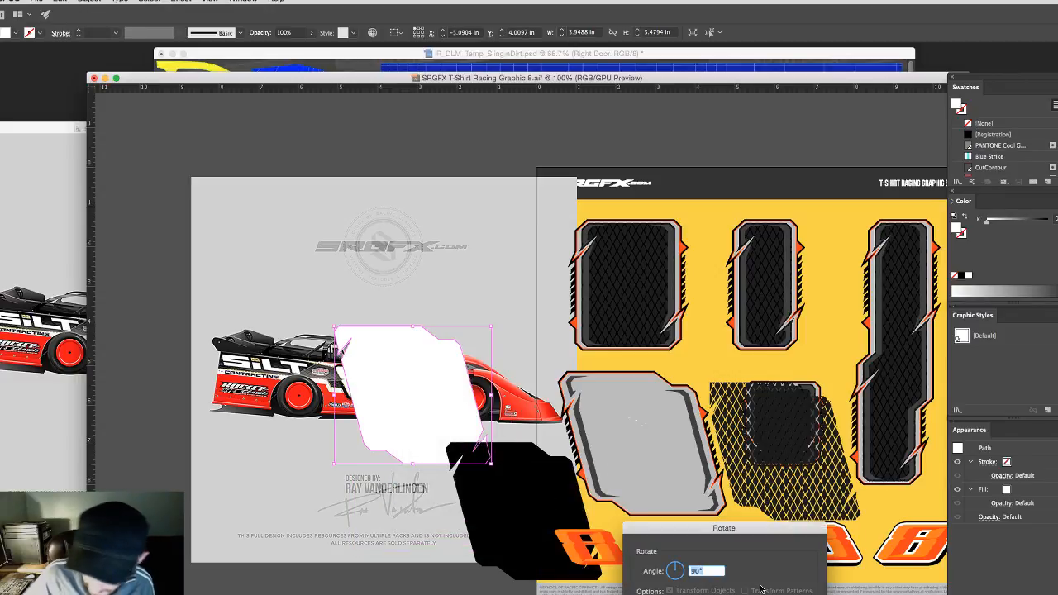
pyautogui.write('90')
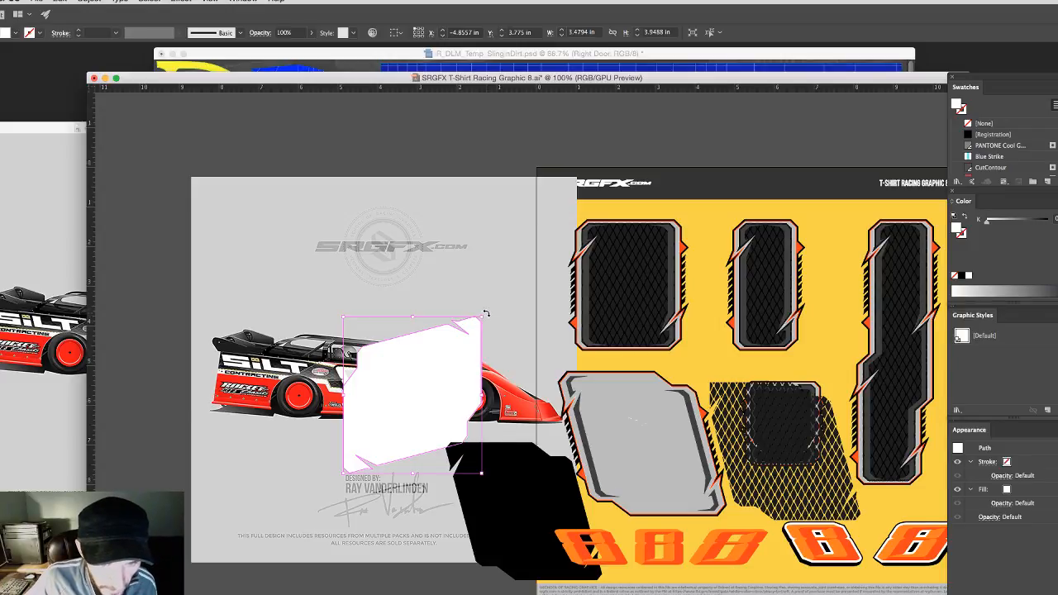
# Step: Rotate the white panel shape freehand and place it above the front half of the car
pyautogui.moveTo(486, 313); pyautogui.dragTo(511, 356)
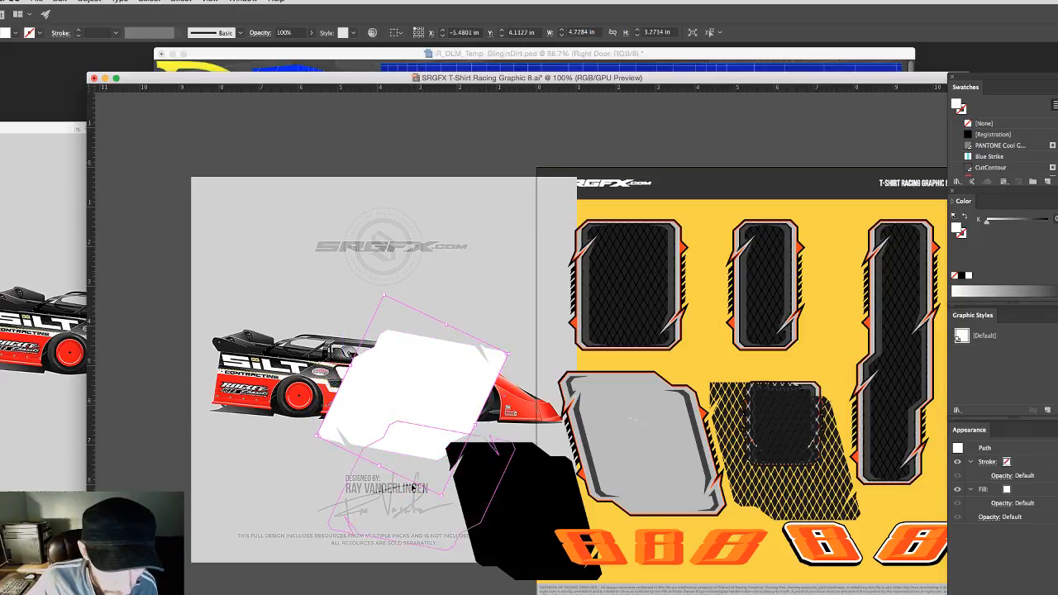
pyautogui.moveTo(413, 488); pyautogui.dragTo(415, 487)
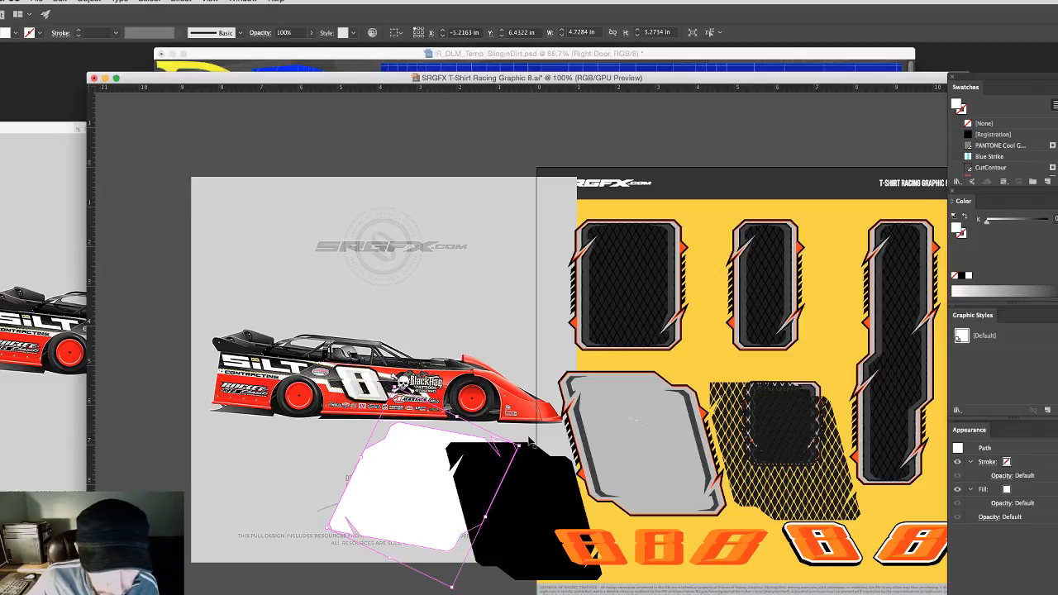
pyautogui.moveTo(529, 442); pyautogui.dragTo(418, 353)
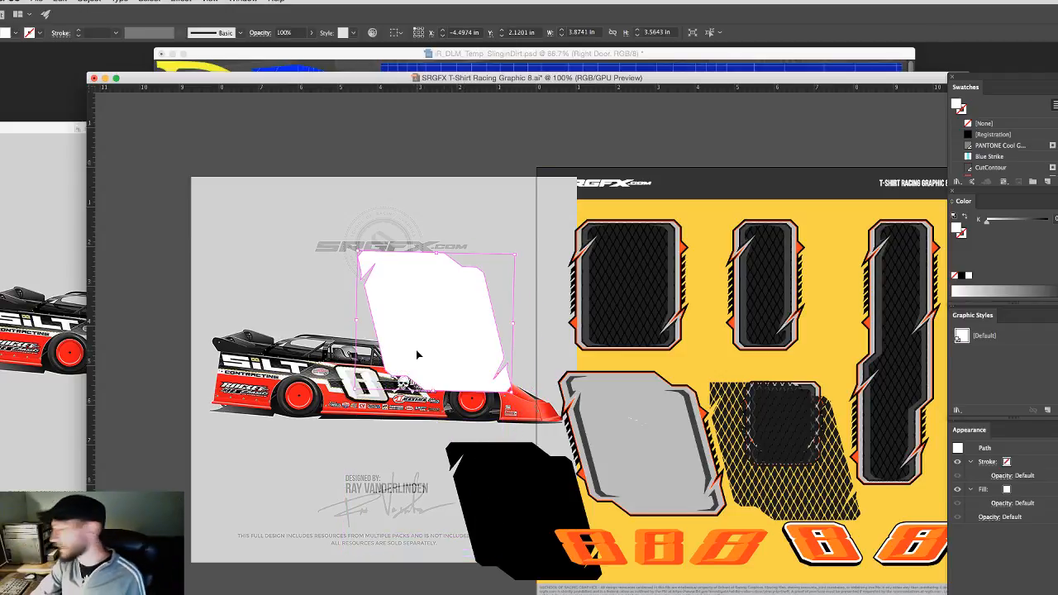
# Step: Nudge the white panel shape in small increments above the car and tilt it slightly clockwise
pyautogui.press('Left')
pyautogui.press('Left')
pyautogui.press('Left')
pyautogui.press('Left')
pyautogui.press('Left')
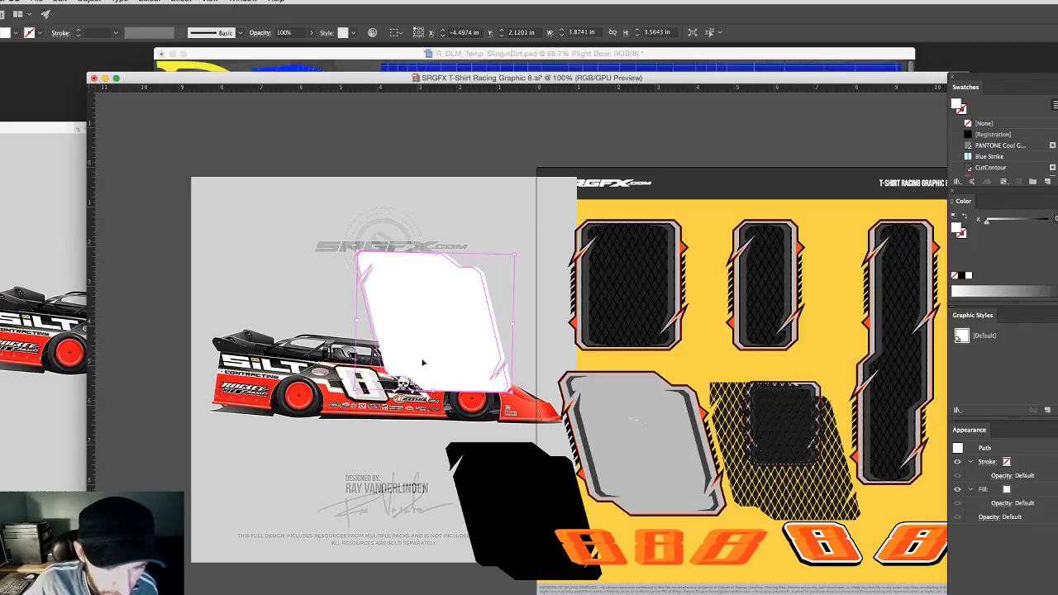
pyautogui.press('Down')
pyautogui.press('Right')
pyautogui.press('Right')
pyautogui.press('Right')
pyautogui.press('Down')
pyautogui.press('Down')
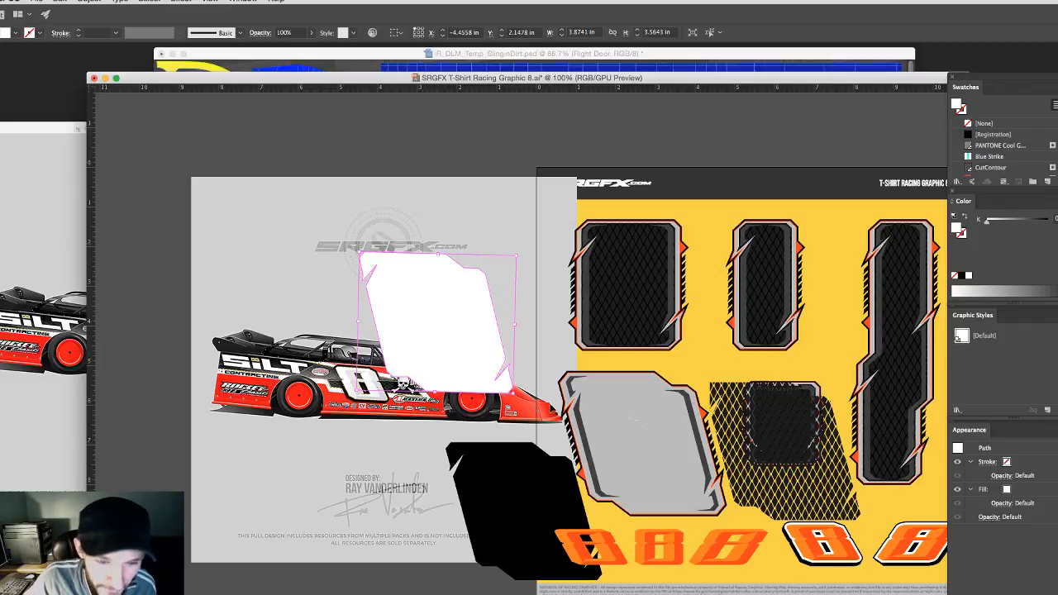
pyautogui.moveTo(518, 399); pyautogui.dragTo(515, 398)
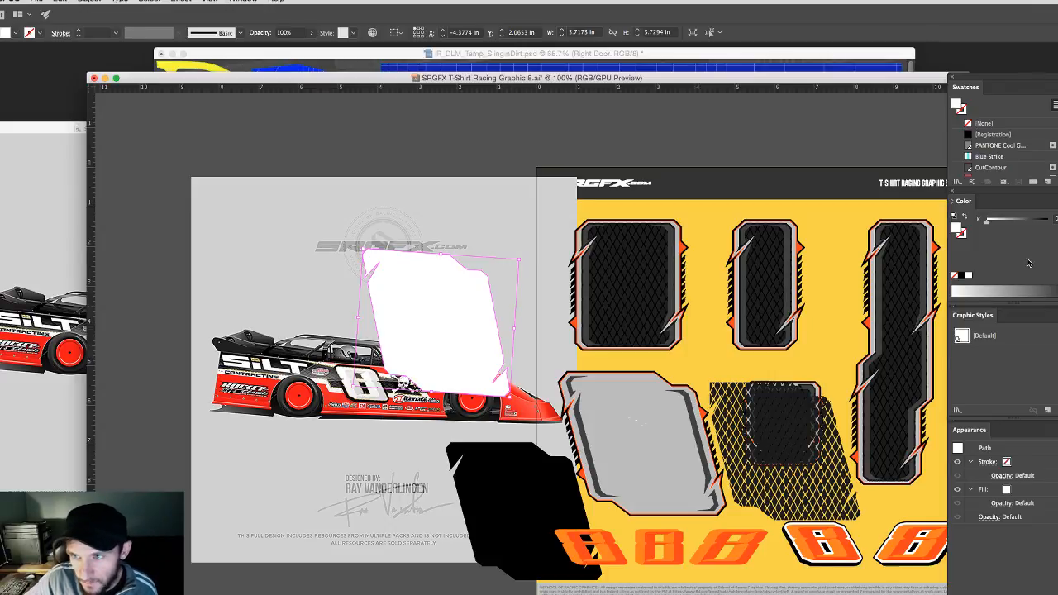
# Step: Fill the white panel shape with orange PANTONE 1375 C and shift it slightly down and to the right
pyautogui.click(1057, 105)
pyautogui.click(1001, 122)
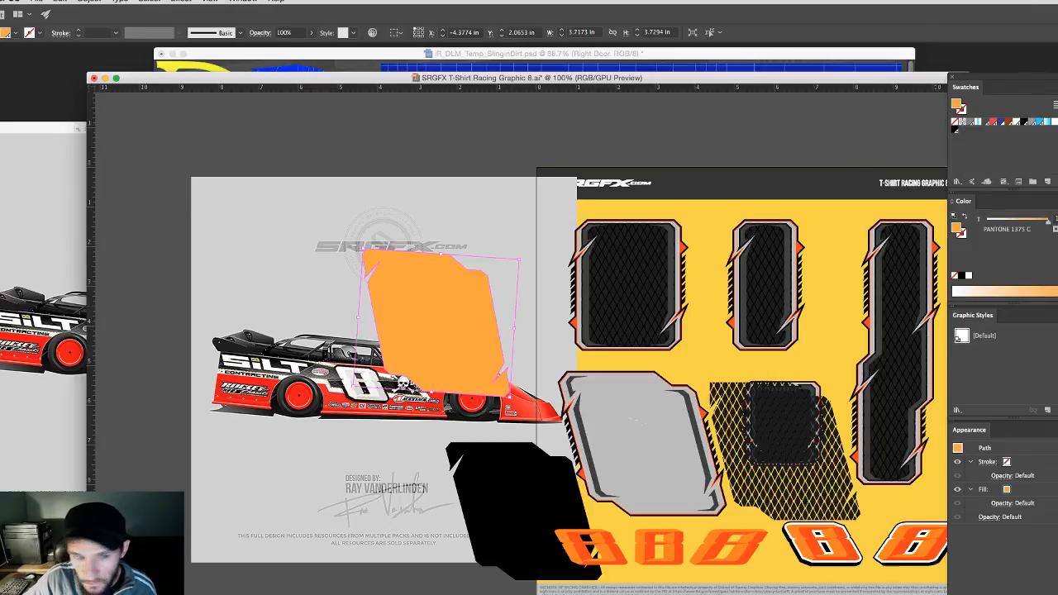
pyautogui.click(420, 199)
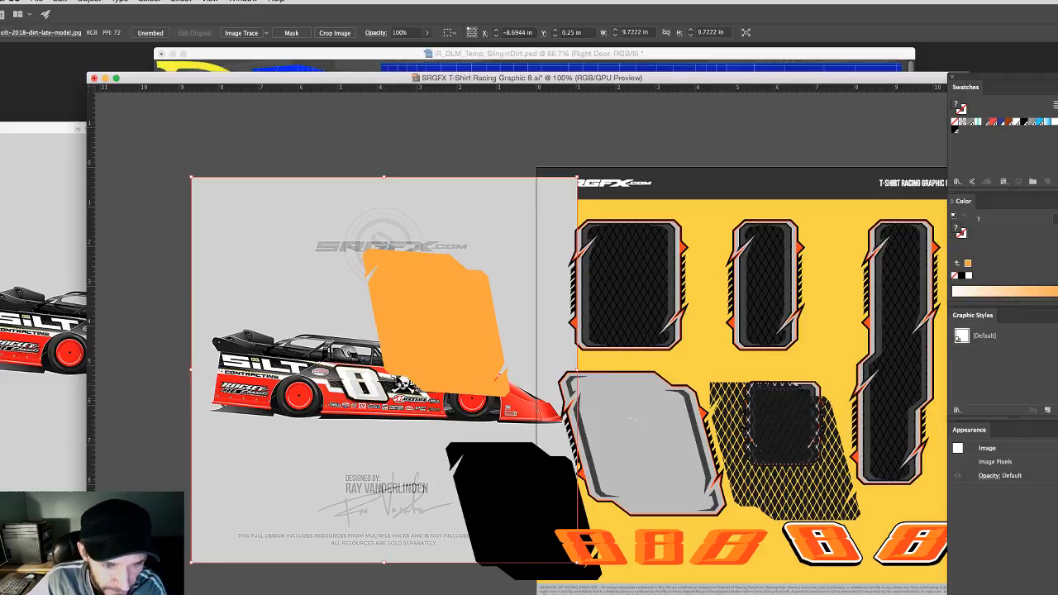
pyautogui.click(398, 379)
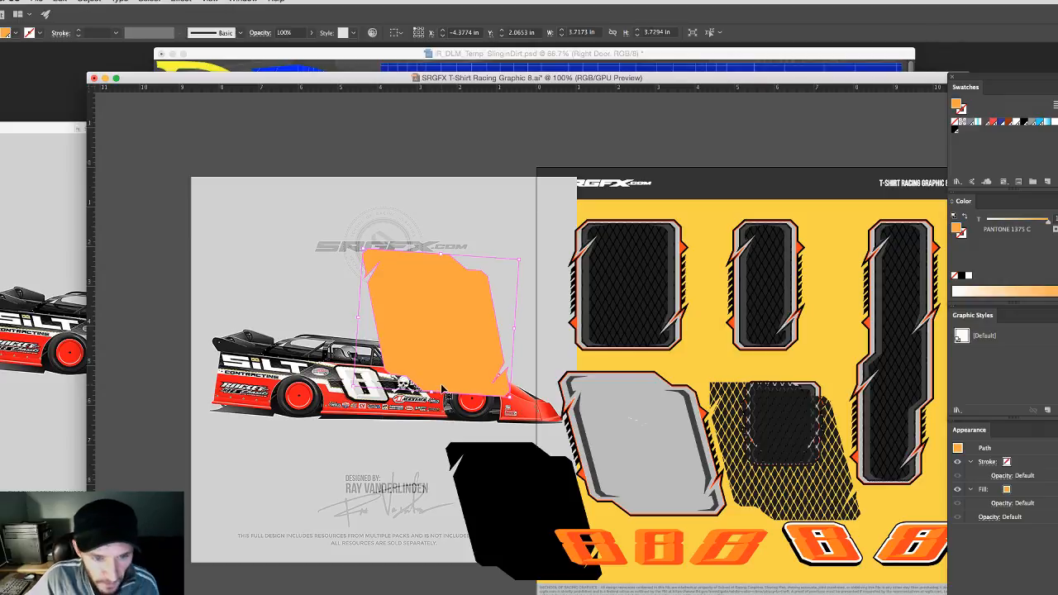
pyautogui.moveTo(432, 392); pyautogui.dragTo(439, 395)
# Step: Rotate the black panel shape clockwise and move it just below the middle of the car
pyautogui.click(510, 486)
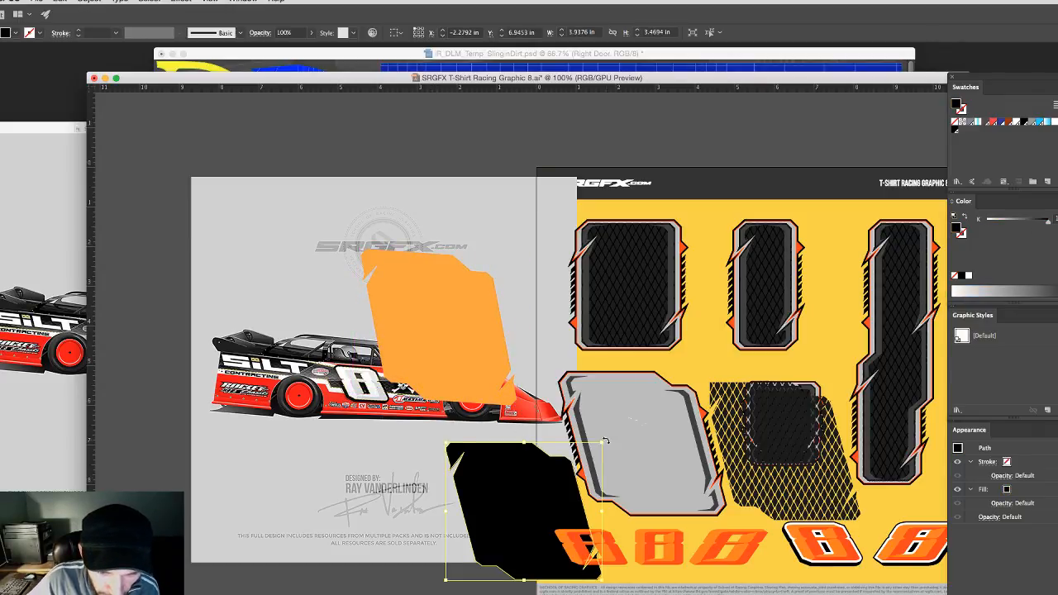
pyautogui.moveTo(605, 441); pyautogui.dragTo(494, 435)
pyautogui.moveTo(510, 482); pyautogui.dragTo(368, 438)
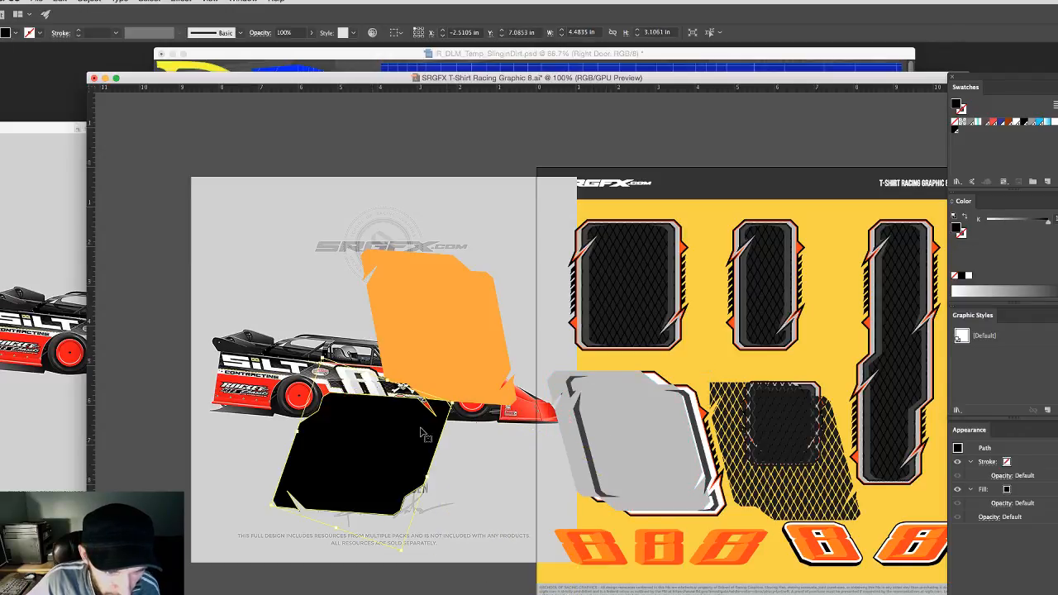
pyautogui.moveTo(457, 402); pyautogui.dragTo(400, 435)
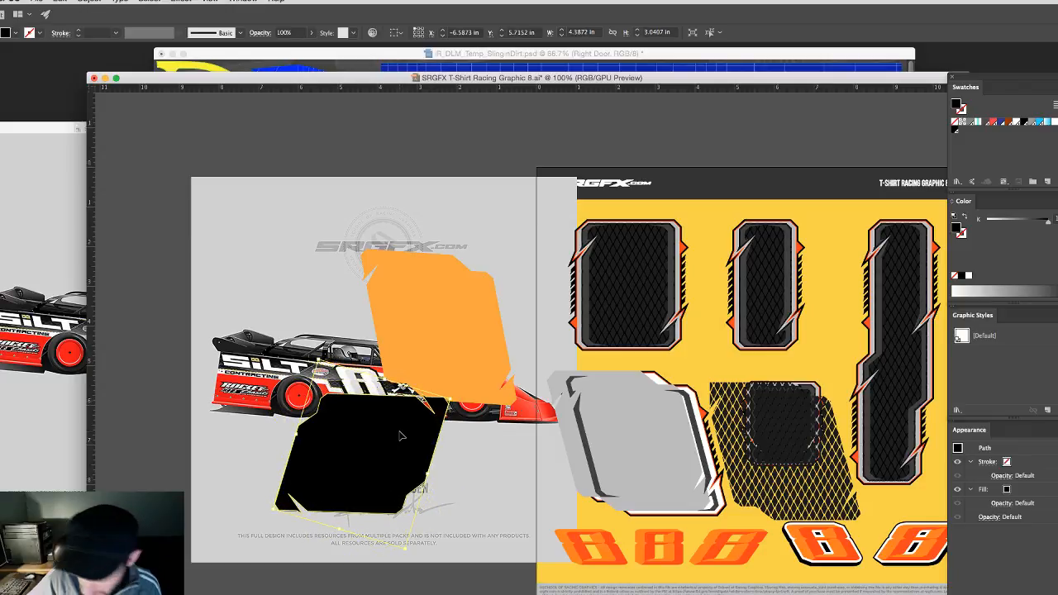
# Step: Replace the black panel shape below the car with the grey panel shape, rotated clockwise and slightly enlarged
pyautogui.press('Delete')
pyautogui.click(658, 415)
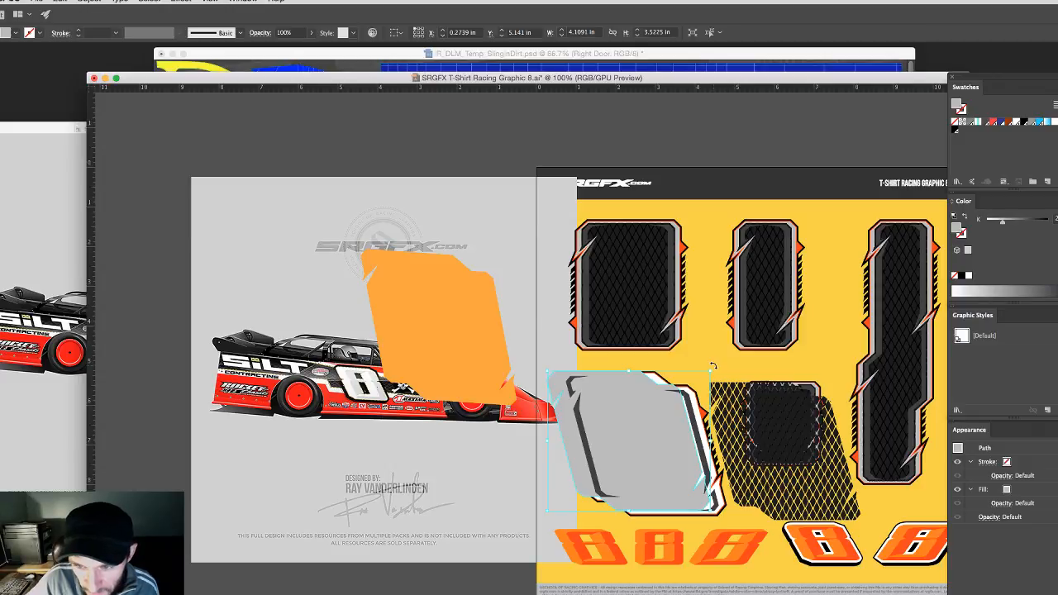
pyautogui.moveTo(712, 366); pyautogui.dragTo(677, 548)
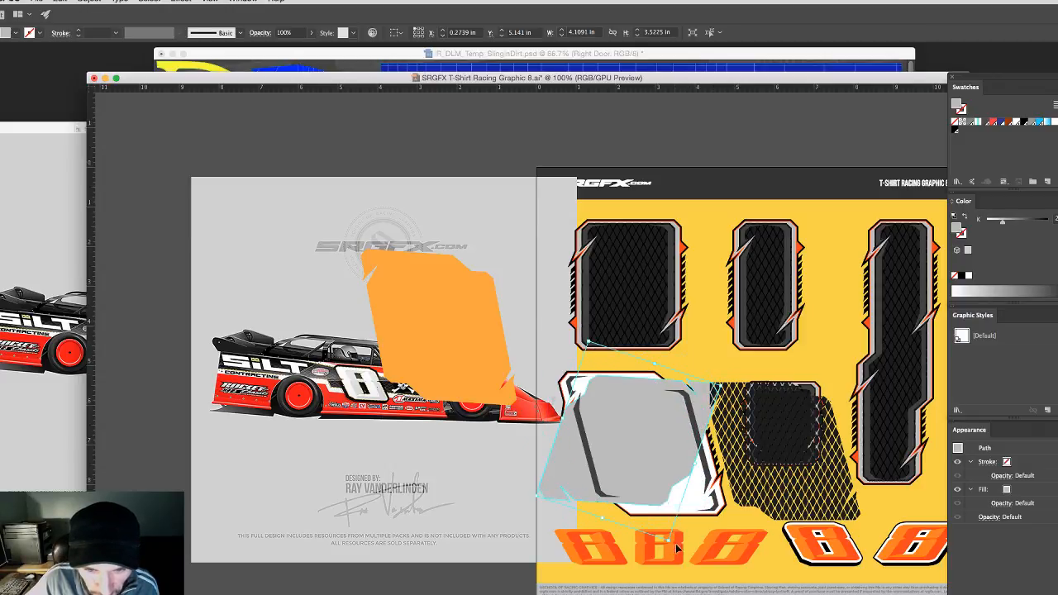
pyautogui.moveTo(625, 427); pyautogui.dragTo(360, 444)
pyautogui.moveTo(428, 486); pyautogui.dragTo(413, 444)
# Step: Stretch the grey shape's upper-left corner points out into a thin spike towards the rear of the car
pyautogui.press('a')
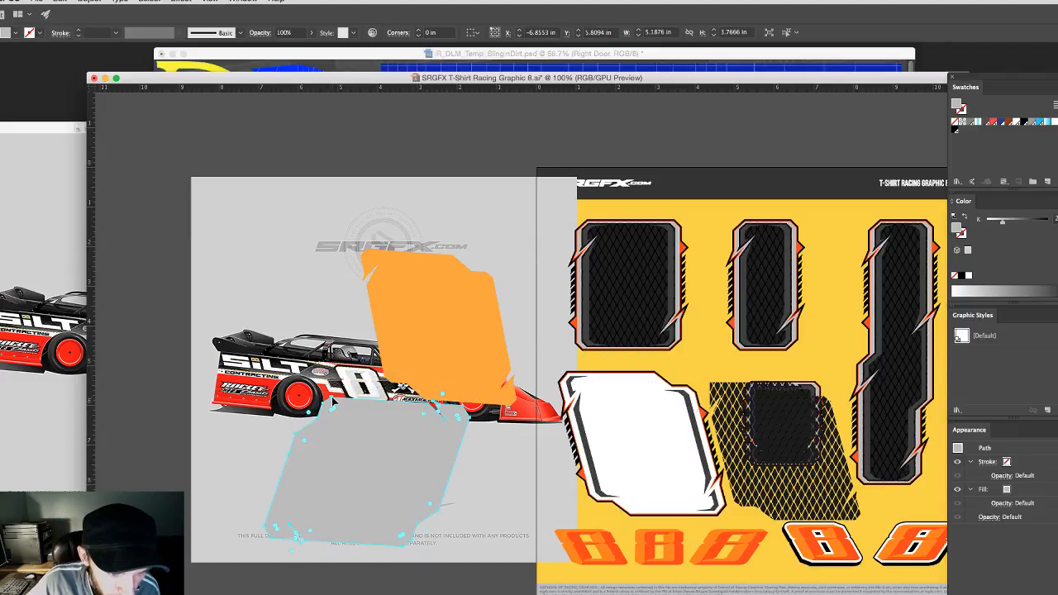
pyautogui.moveTo(333, 403); pyautogui.dragTo(190, 379)
pyautogui.moveTo(432, 404); pyautogui.dragTo(446, 406)
# Step: Reshape the orange panel by adjusting its lower-edge points and pulling its lower-left corner points out to the car's cockpit
pyautogui.click(426, 400)
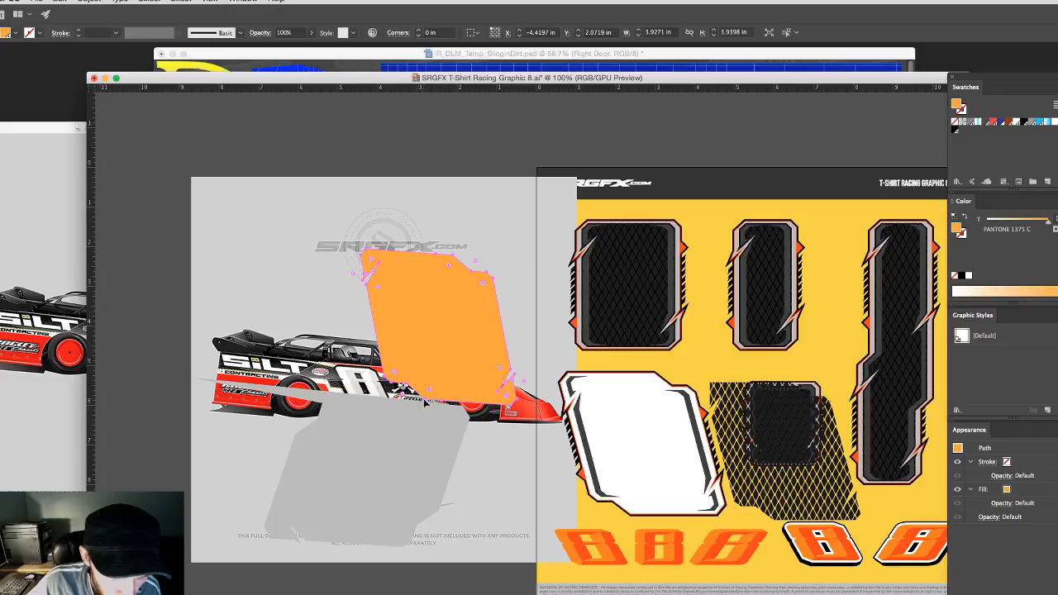
pyautogui.click(428, 404)
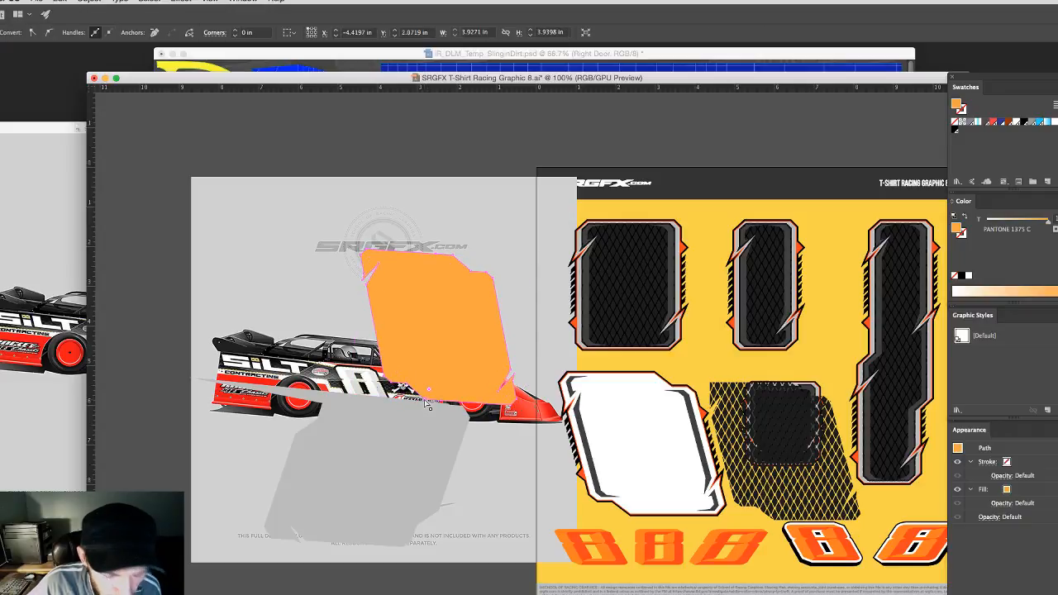
pyautogui.click(429, 405)
pyautogui.click(434, 416)
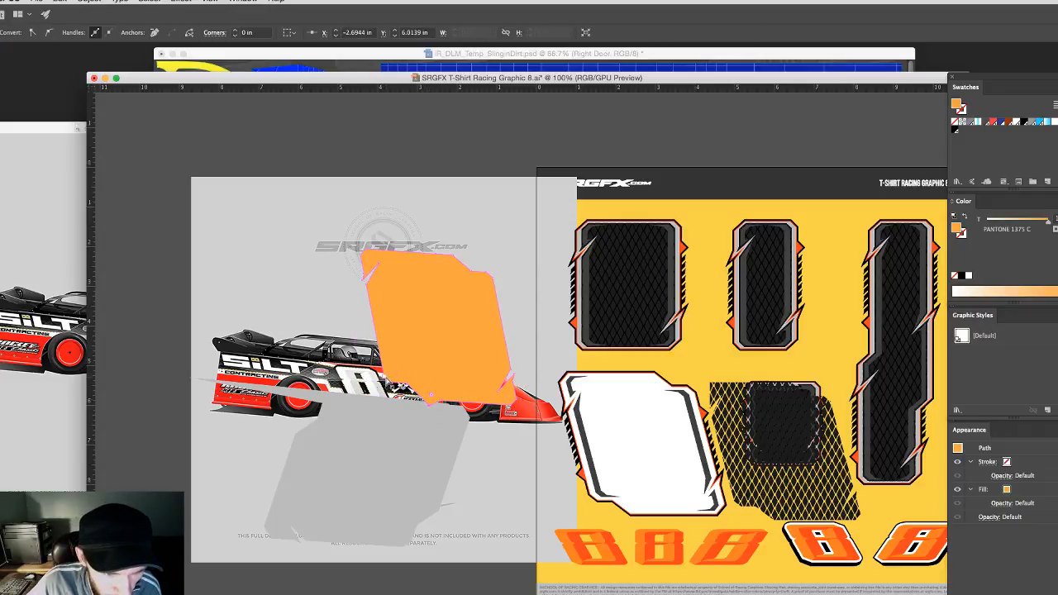
pyautogui.click(389, 380)
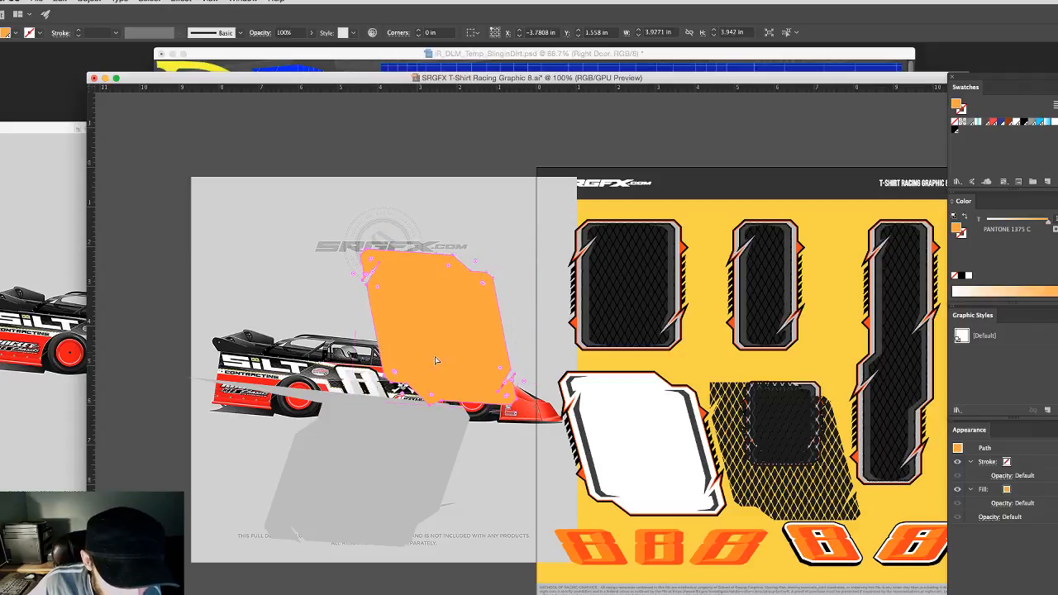
pyautogui.click(364, 273)
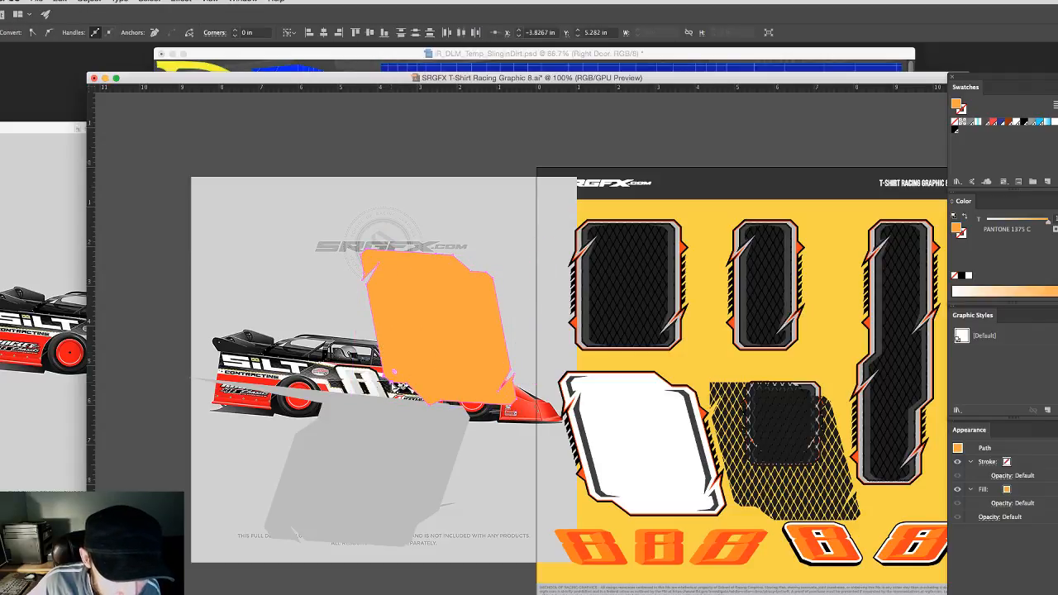
pyautogui.moveTo(363, 273); pyautogui.dragTo(299, 347)
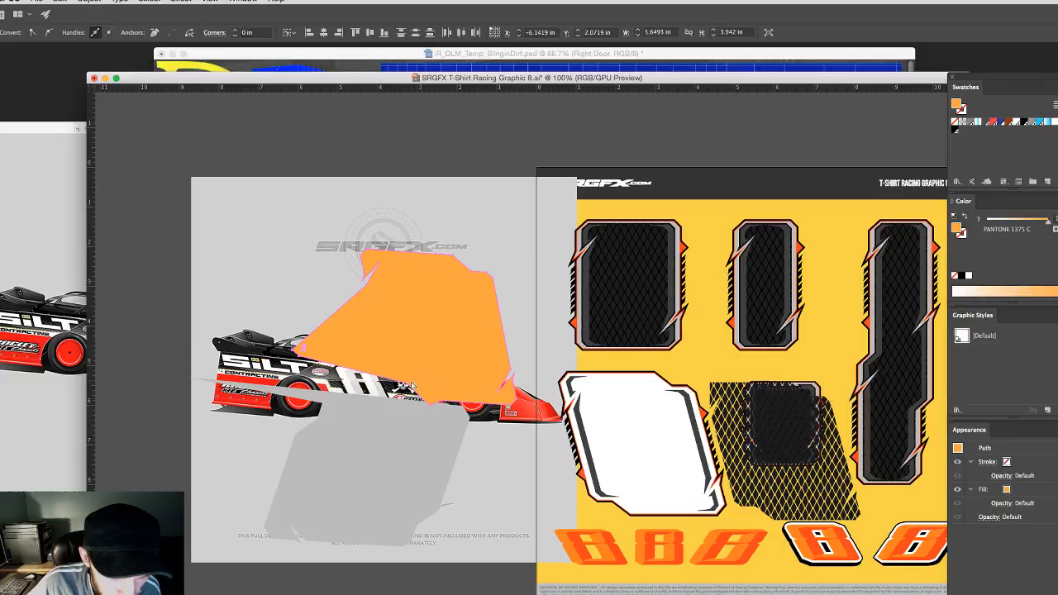
pyautogui.moveTo(405, 386); pyautogui.dragTo(375, 397)
# Step: Widen the grey shape's rear spike by raising its upper edge and pulling its lower inner point towards the rear wheel
pyautogui.click(338, 403)
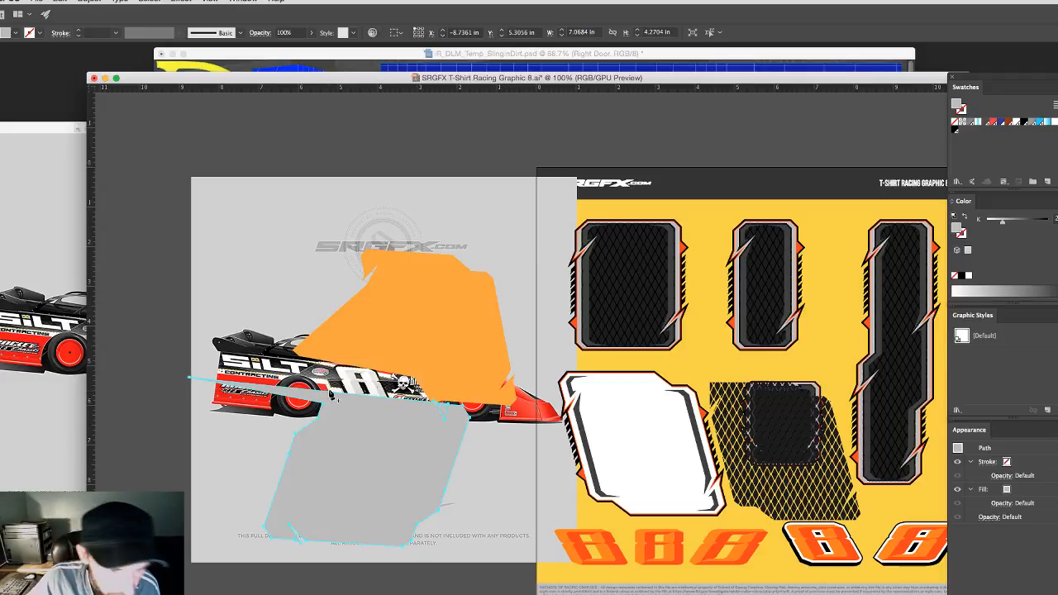
pyautogui.click(327, 398)
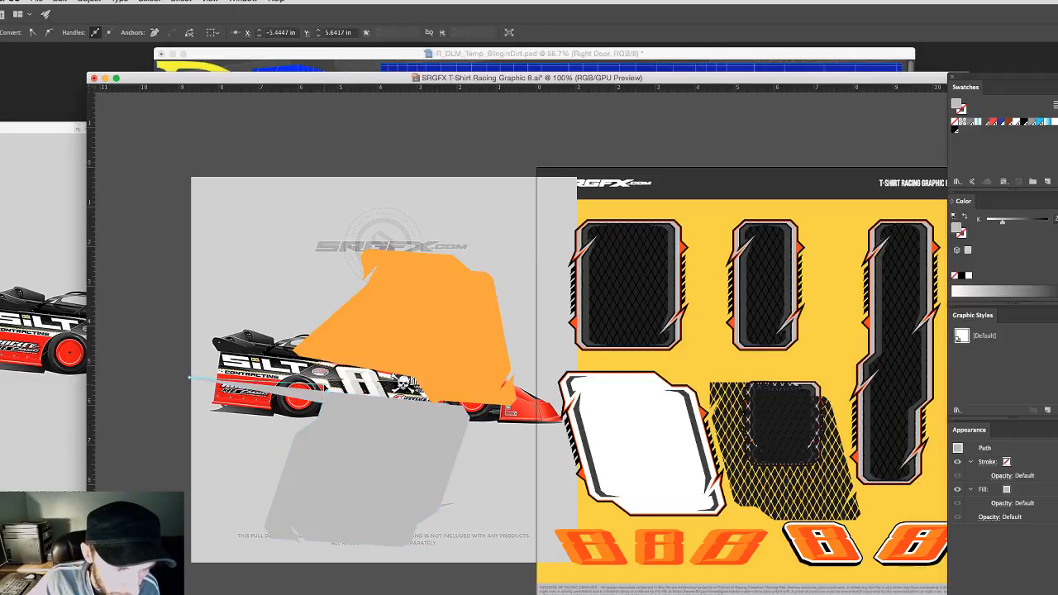
pyautogui.click(192, 383)
pyautogui.moveTo(192, 382); pyautogui.dragTo(328, 390)
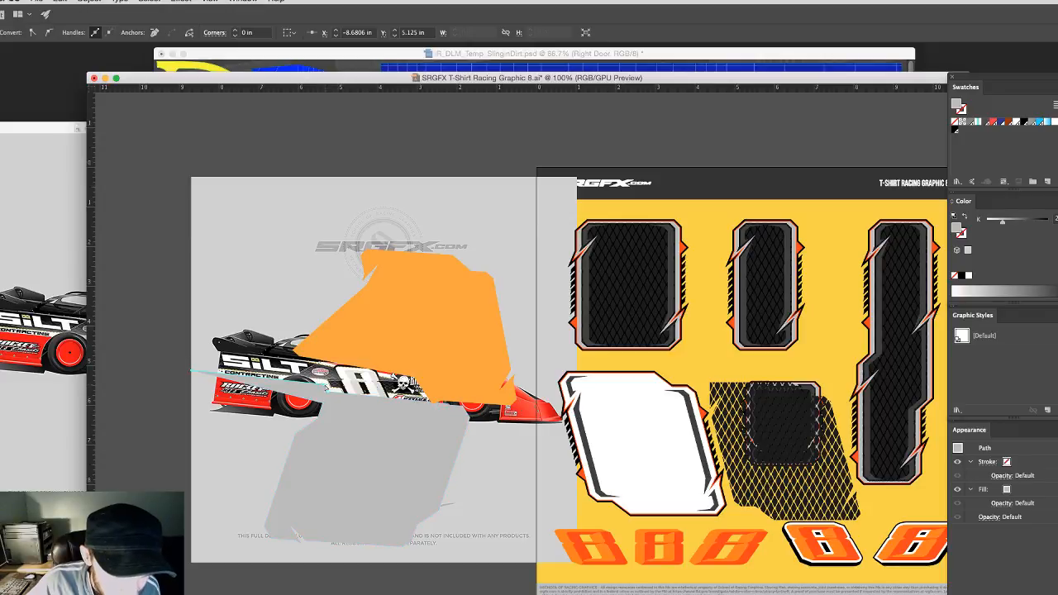
pyautogui.click(326, 387)
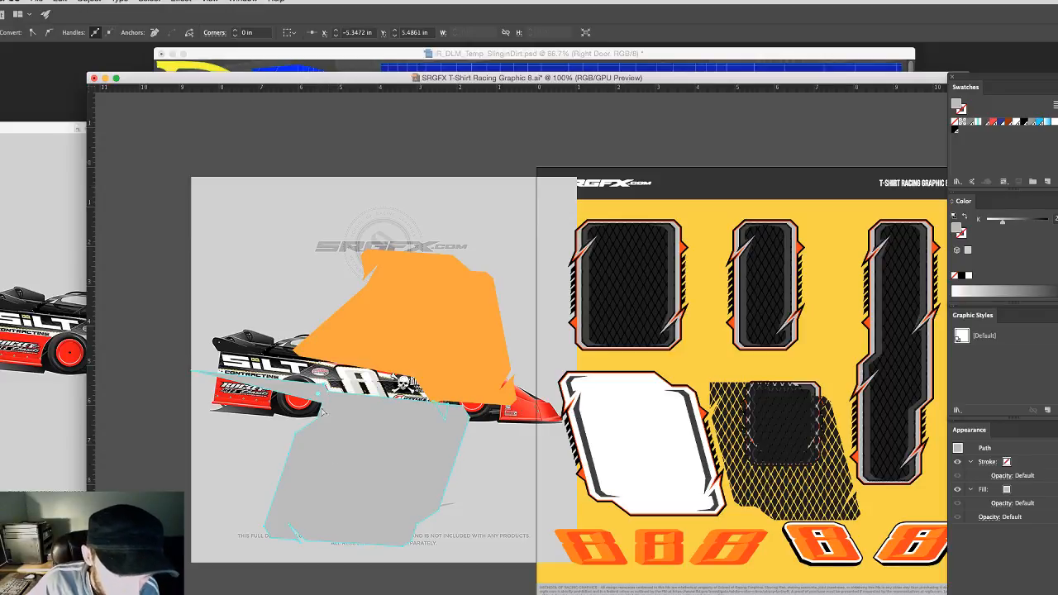
pyautogui.moveTo(325, 405); pyautogui.dragTo(212, 420)
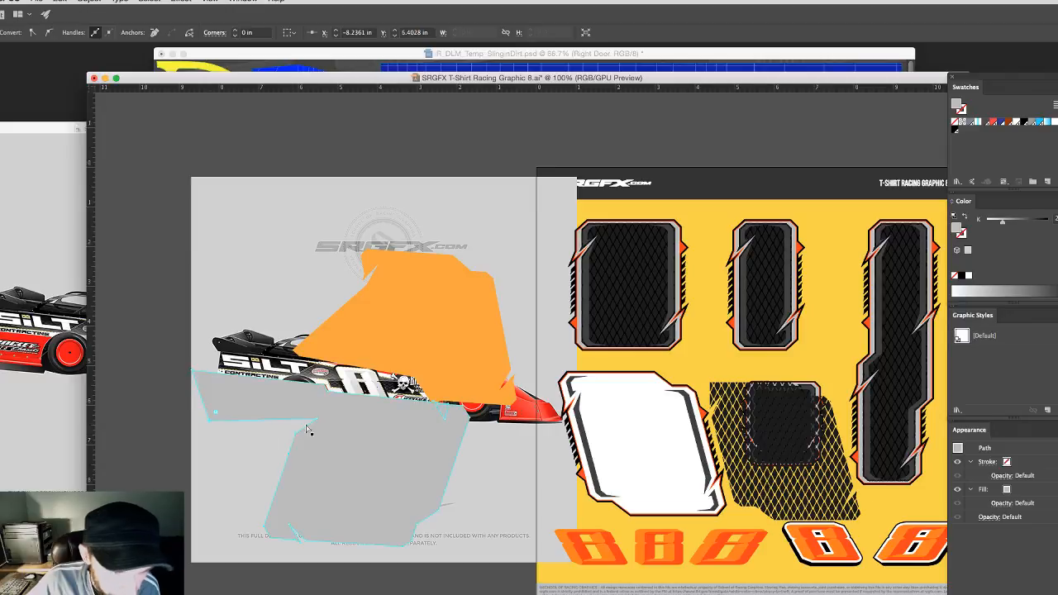
# Step: Extend the grey shape's upper-right corner to the orange shape's lower-right corner and adjust the neighbouring edge point
pyautogui.keyDown('shift'); pyautogui.click(418, 351); pyautogui.keyUp('shift')
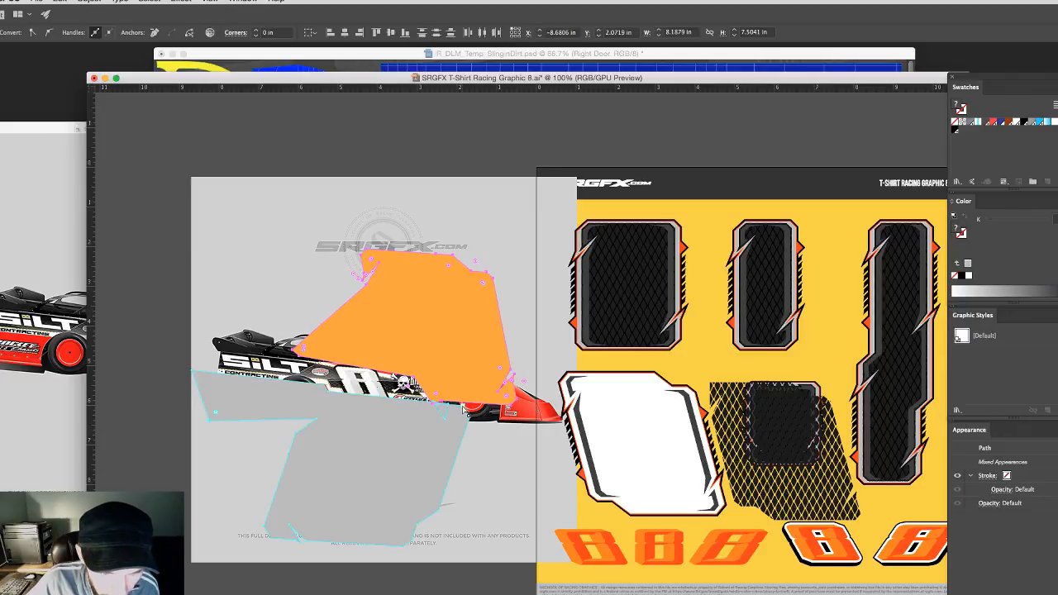
pyautogui.click(465, 409)
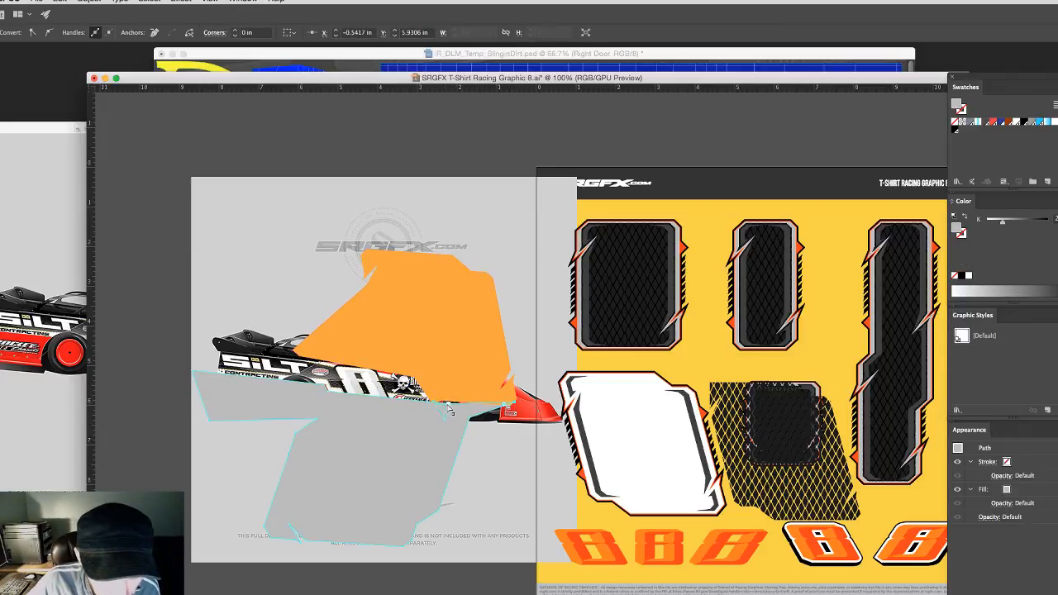
pyautogui.click(447, 408)
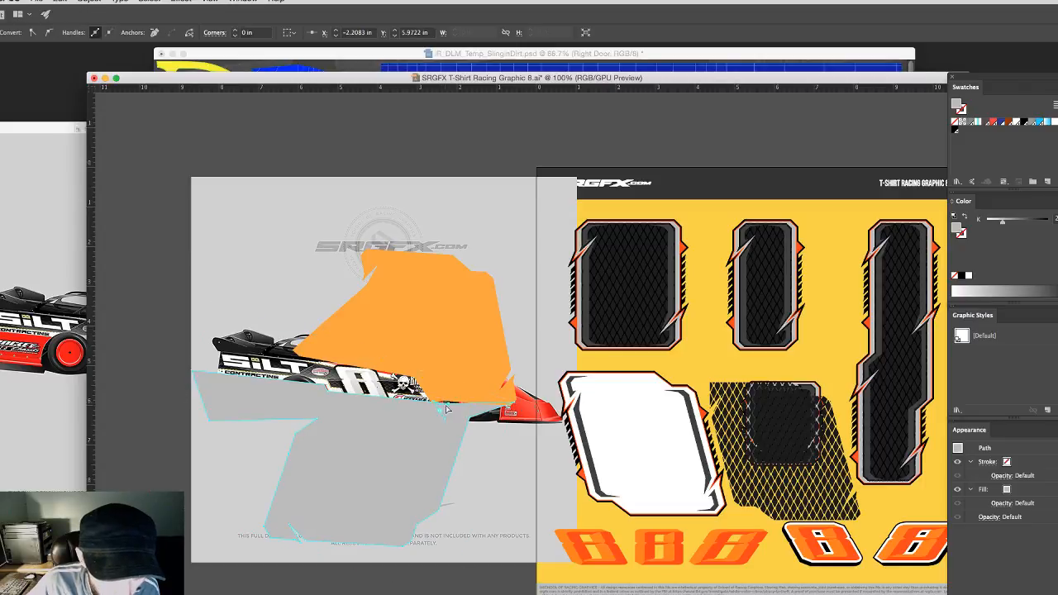
# Step: Combine the grey and orange shapes into one orange compound path
pyautogui.click(481, 445)
pyautogui.click(450, 438)
pyautogui.keyDown('shift'); pyautogui.click(438, 374); pyautogui.keyUp('shift')
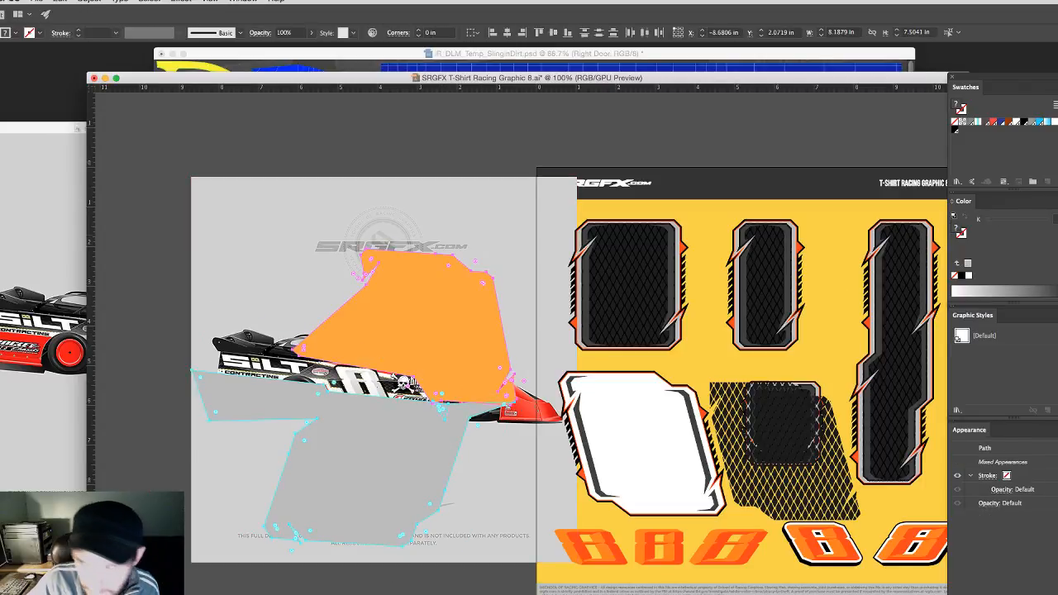
pyautogui.hotkey('ctrl', '8')
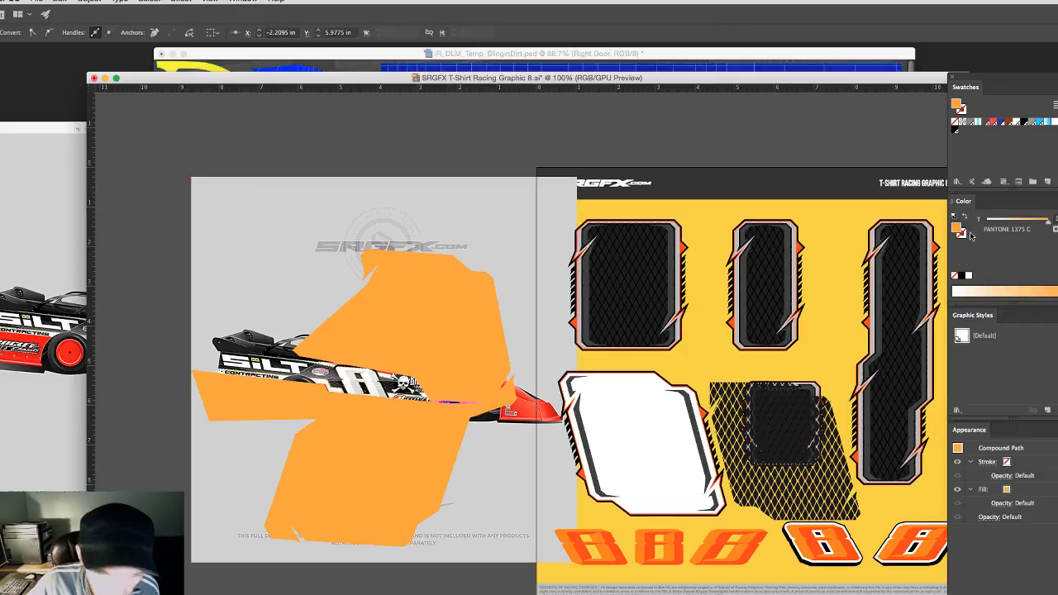
# Step: Pull the combined shape's front lower points down and forward to form a spike beneath the car's nose
pyautogui.press('v')
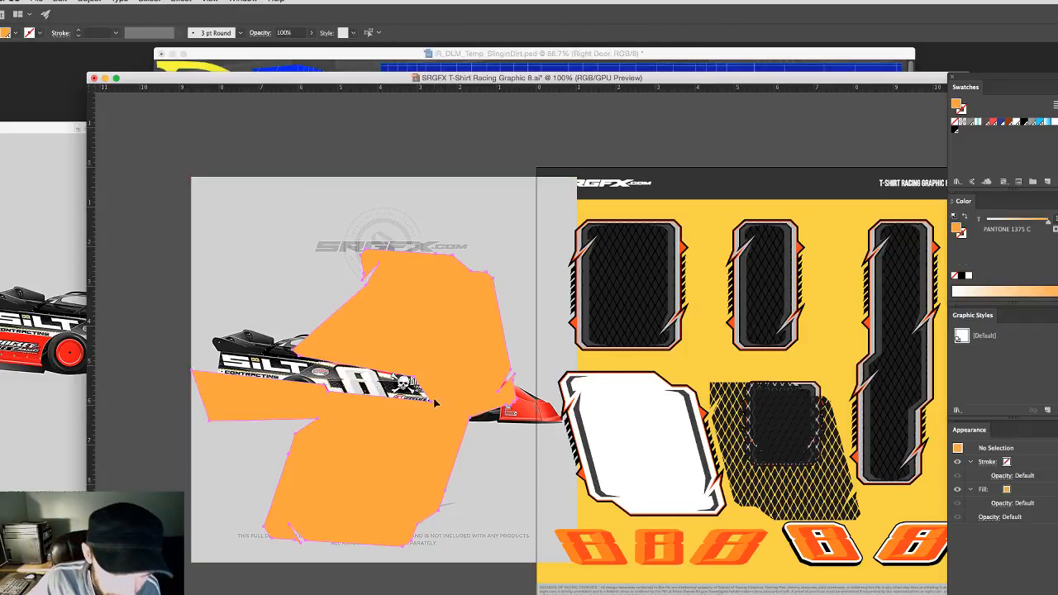
pyautogui.press('a')
pyautogui.click(506, 415)
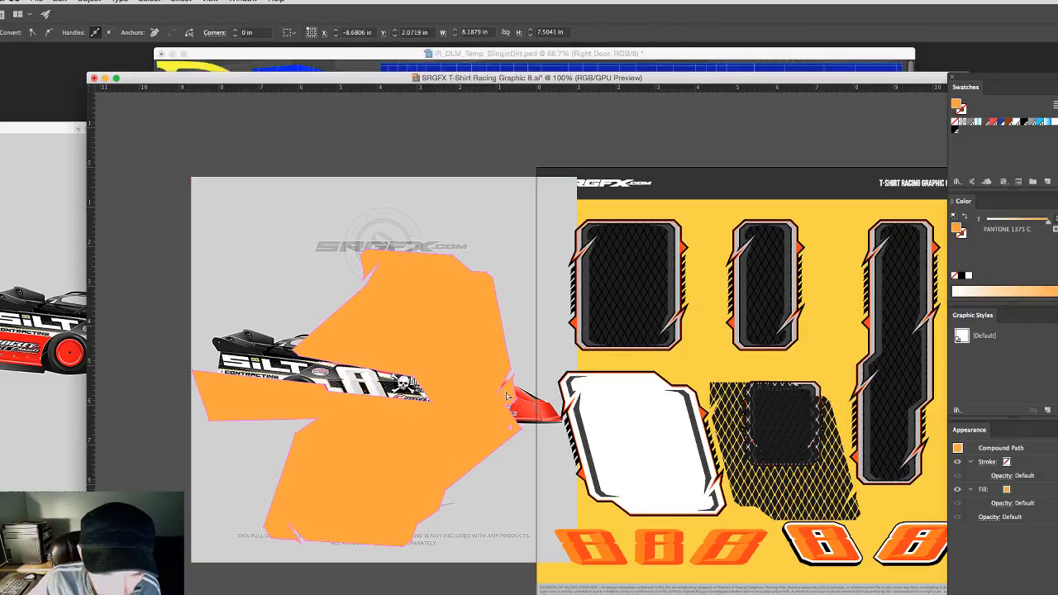
pyautogui.moveTo(506, 405); pyautogui.dragTo(570, 434)
pyautogui.press('v')
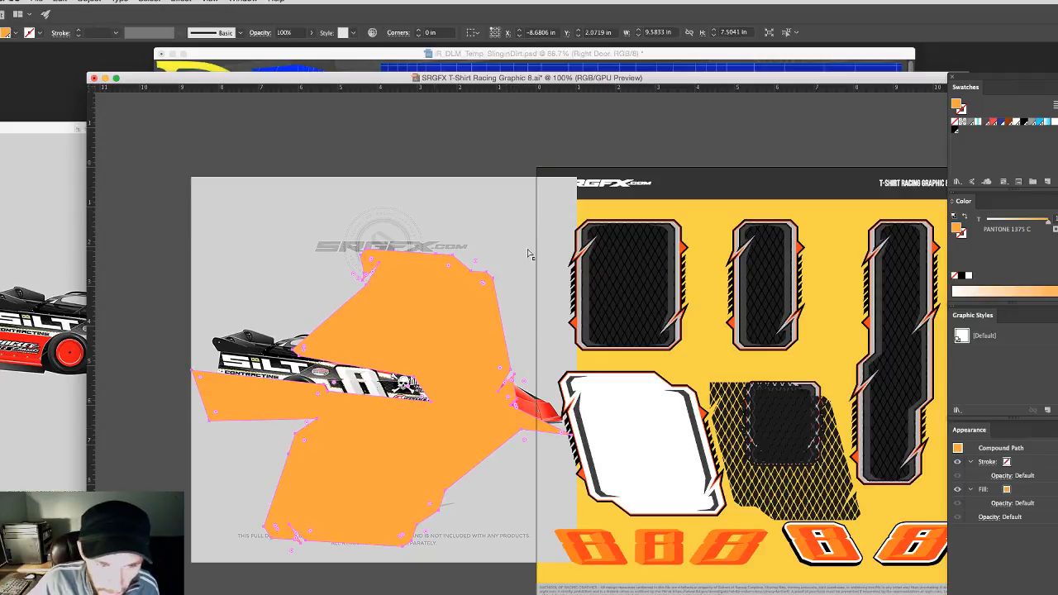
# Step: Lower the combined shape's bottom edge behind the rear wheel by pulling its lower rear points and inner corner downwards
pyautogui.press('a')
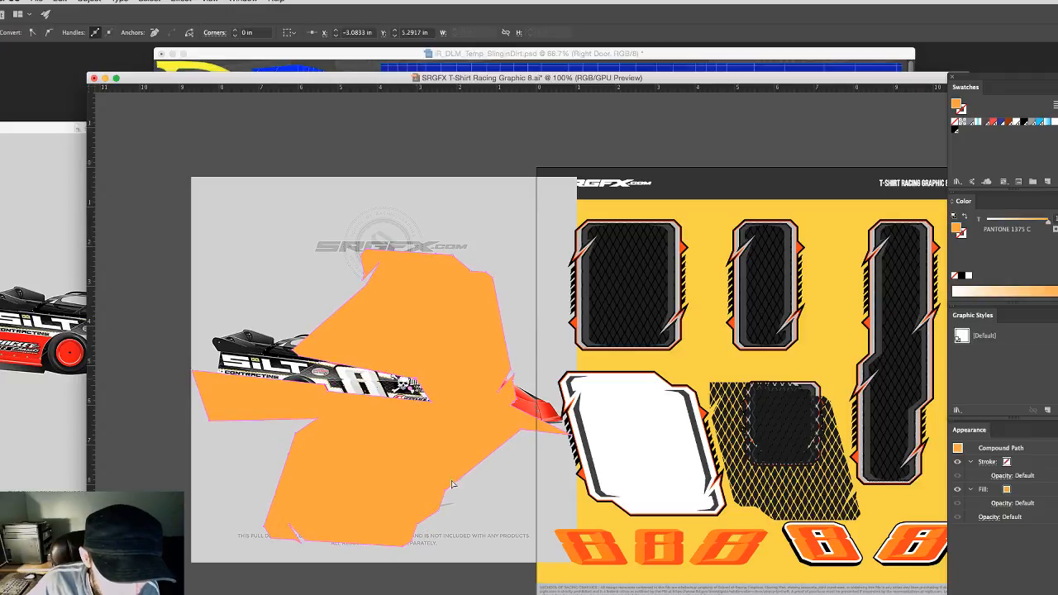
pyautogui.press('v')
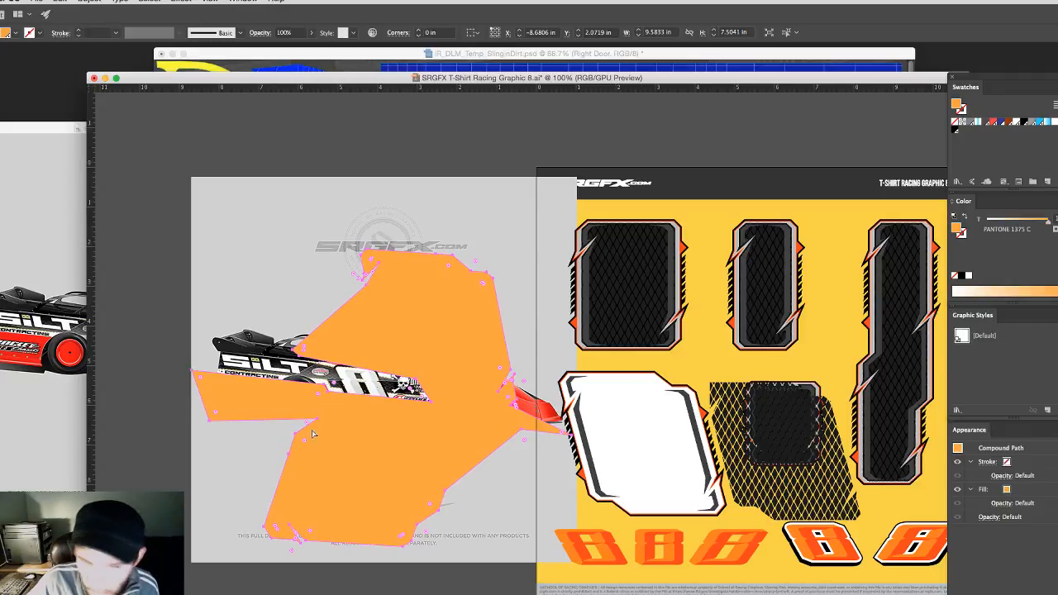
pyautogui.press('a')
pyautogui.moveTo(211, 419); pyautogui.dragTo(232, 439)
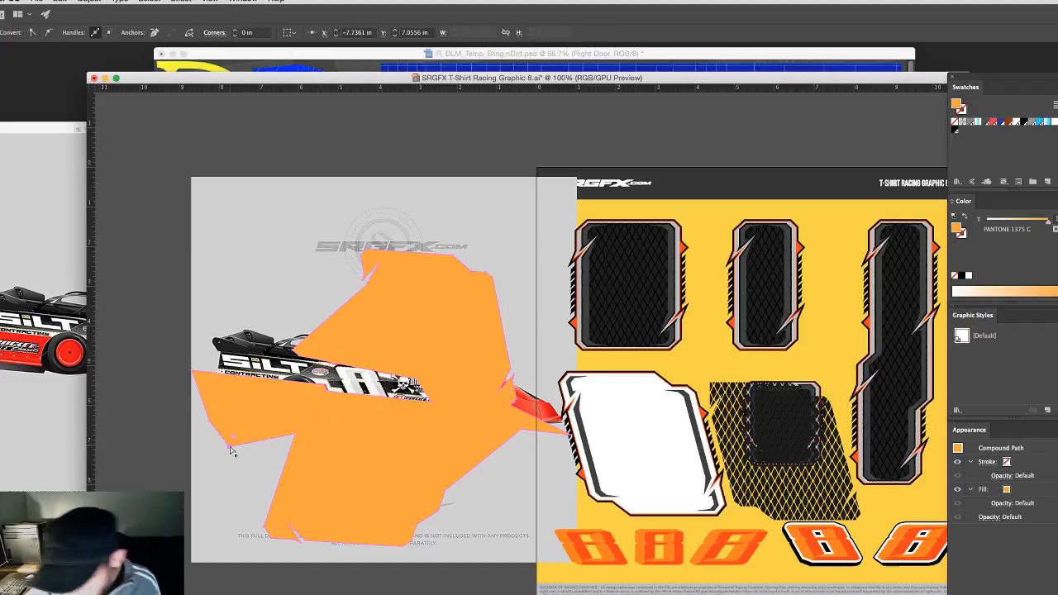
pyautogui.hotkey('ctrl', 'z')
pyautogui.hotkey('ctrl', 'z')
pyautogui.hotkey('ctrl', 'shift', 'z')
pyautogui.hotkey('ctrl', 'shift', 'z')
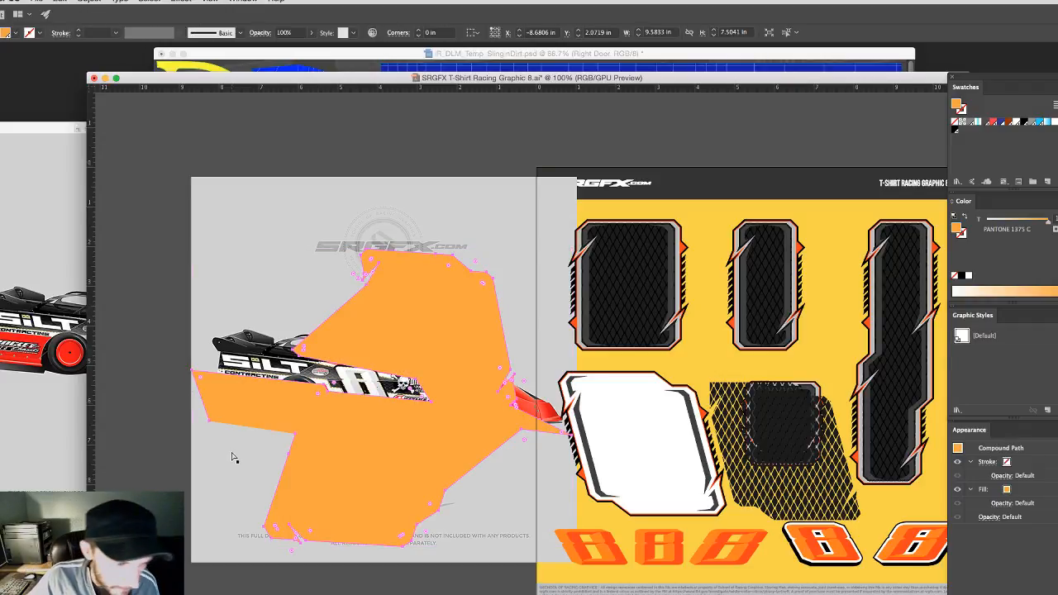
pyautogui.press('a')
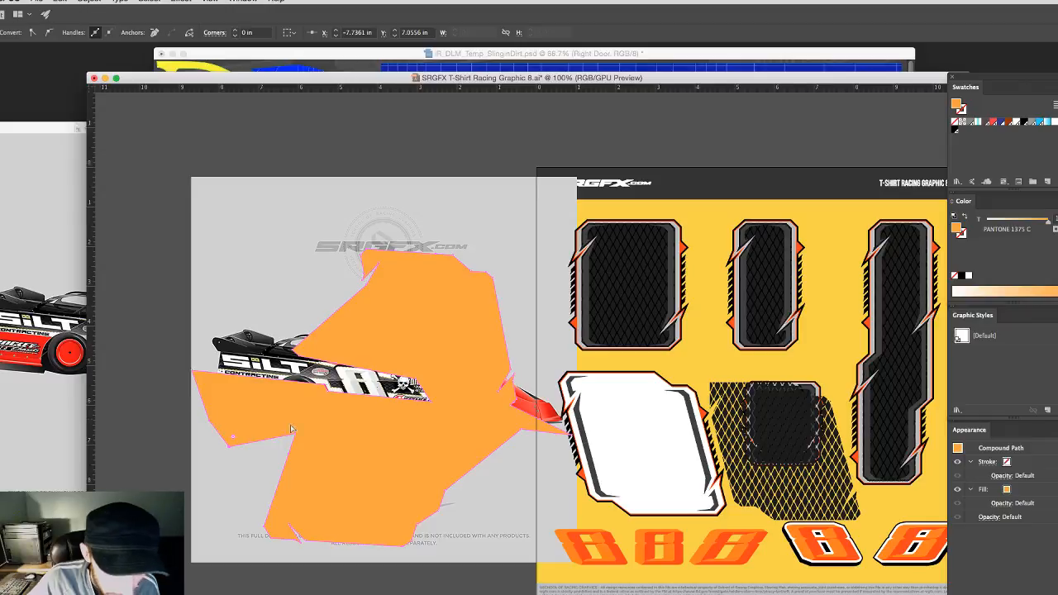
pyautogui.moveTo(294, 437); pyautogui.dragTo(287, 451)
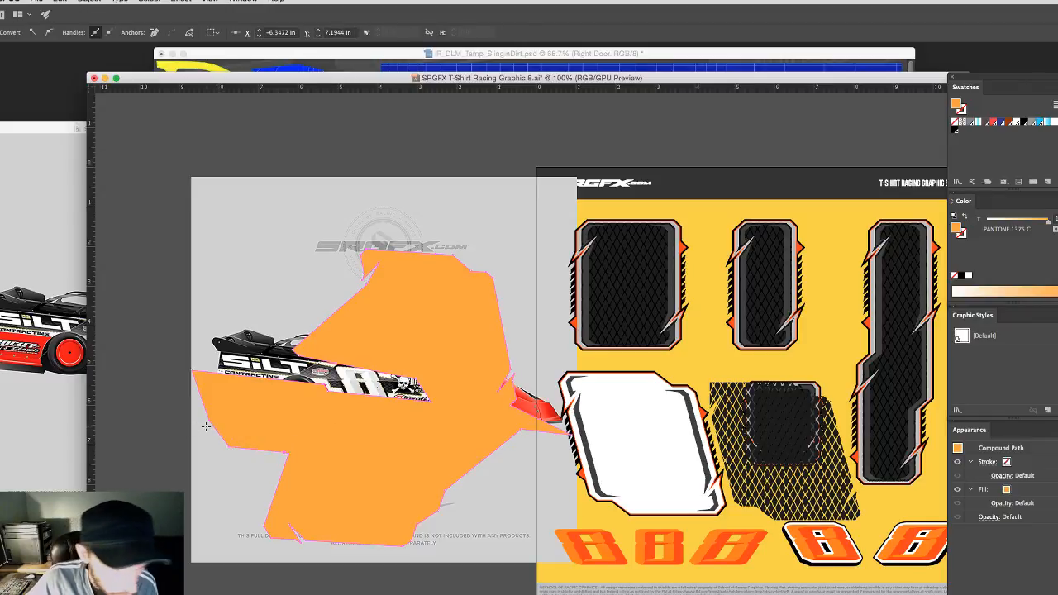
# Step: Divide the orange shape along straight lines around the car body and delete the pieces outside them
pyautogui.click(415, 440)
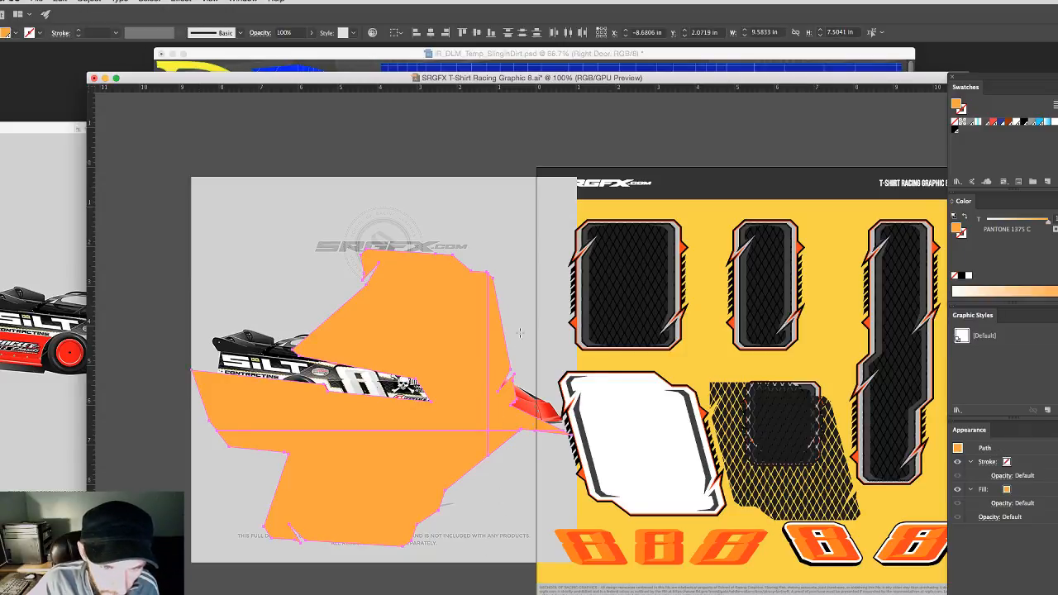
pyautogui.click(457, 461)
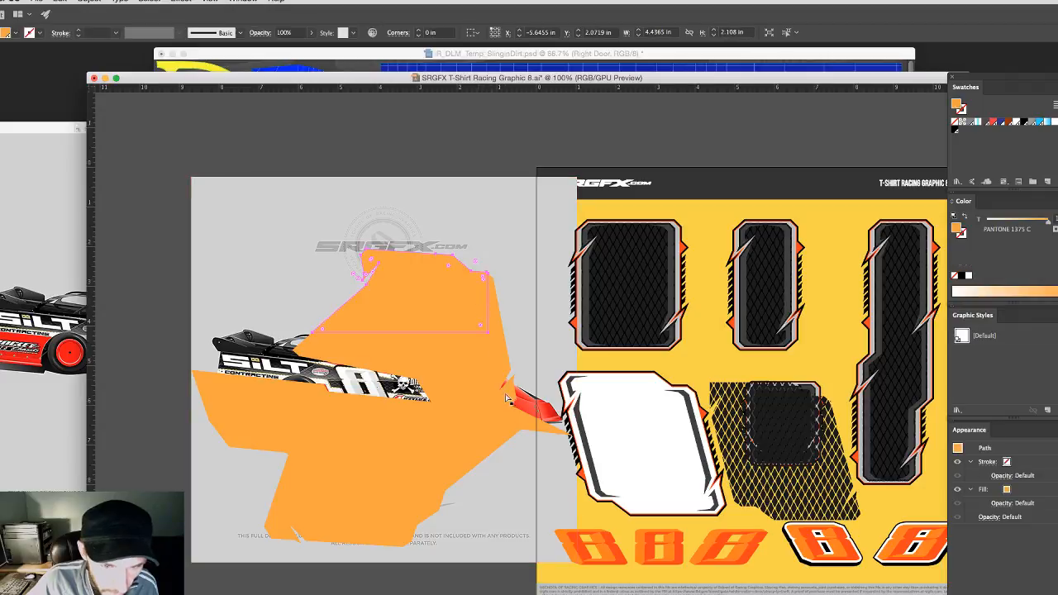
pyautogui.press('Delete')
pyautogui.click(498, 441)
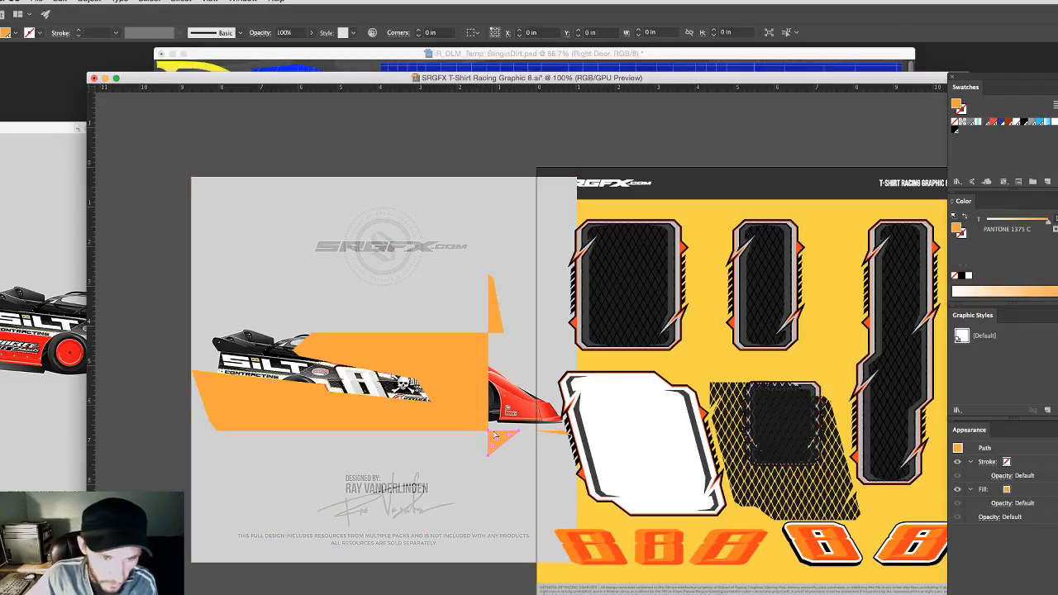
pyautogui.press('Delete')
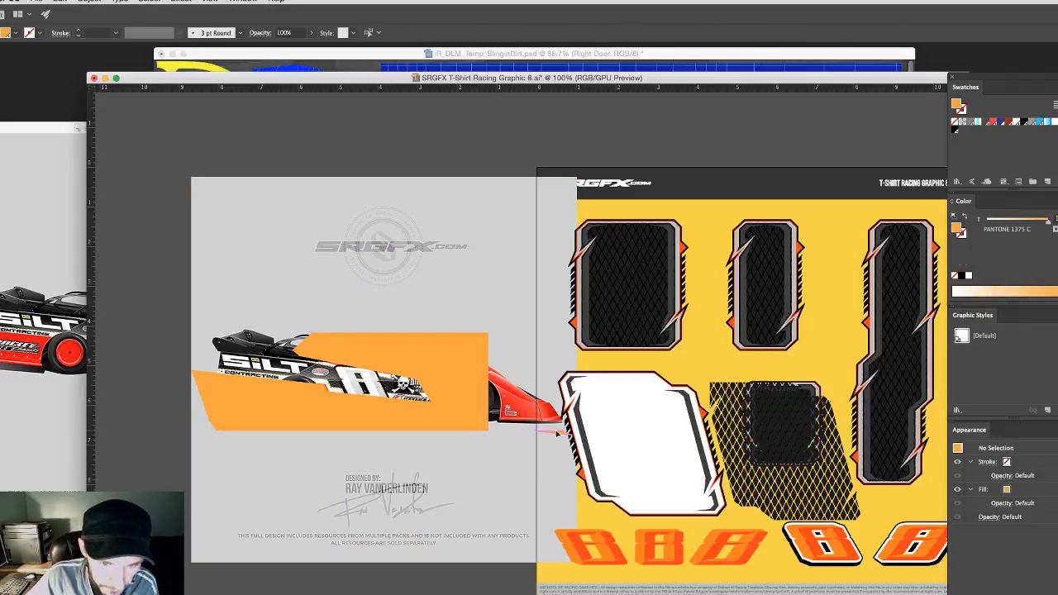
pyautogui.click(553, 433)
# Step: Duplicate the orange shape around the car and paste the copy in place
pyautogui.click(446, 389)
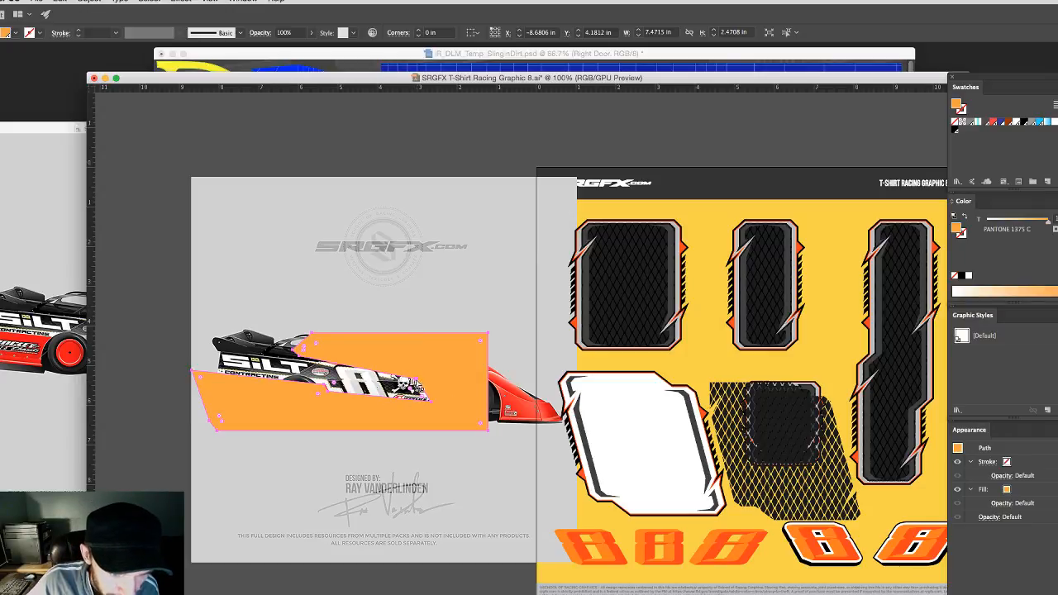
pyautogui.press('super+shift+a')
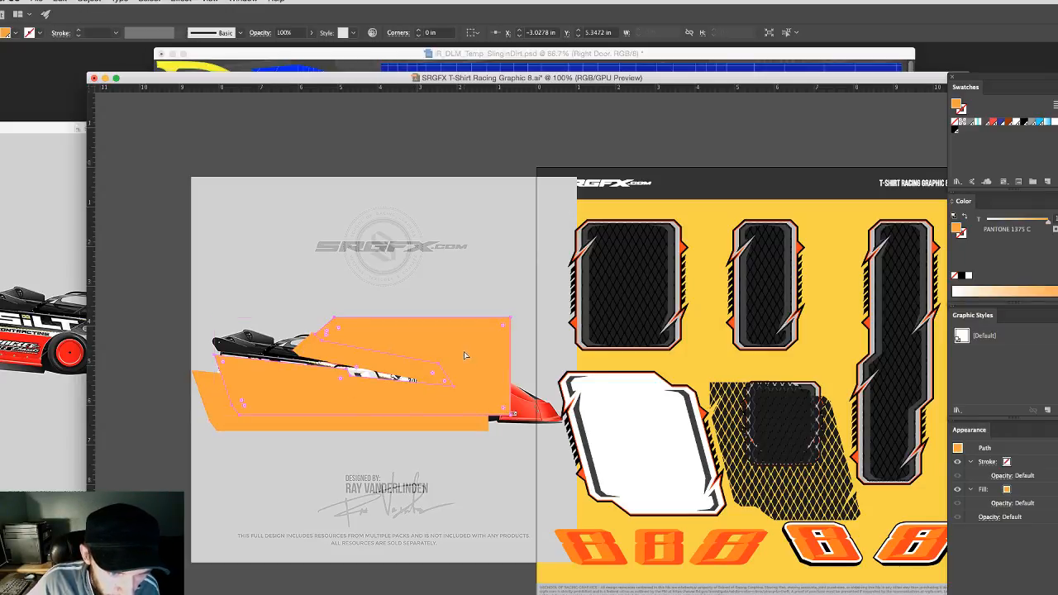
pyautogui.click(417, 383)
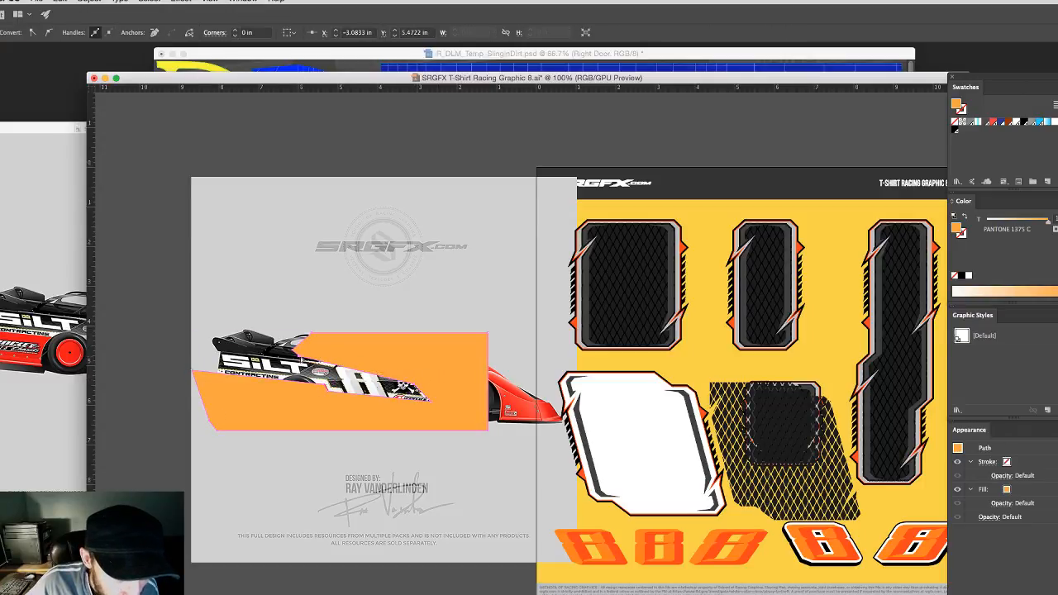
# Step: Pull the duplicate's inner corner points and rear upper corner inward so its edges hug the car body
pyautogui.click(293, 351)
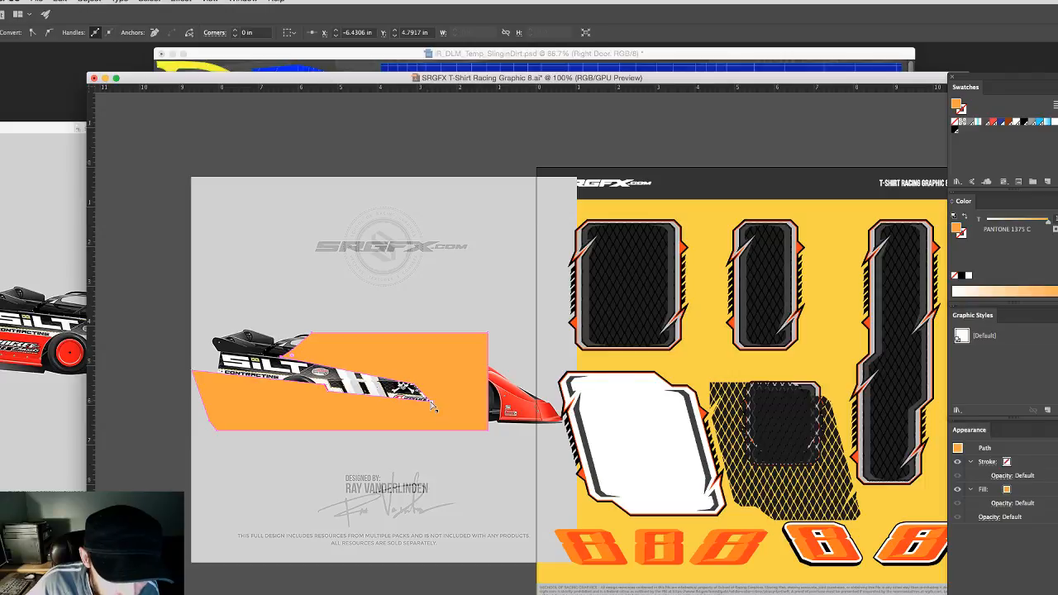
pyautogui.click(340, 398)
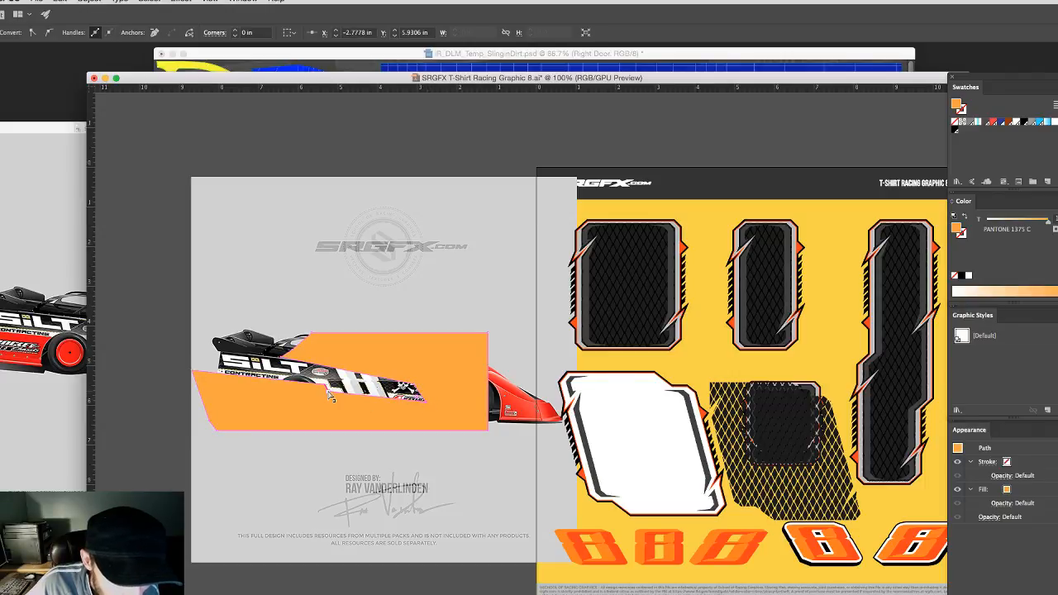
pyautogui.moveTo(326, 385); pyautogui.dragTo(331, 380)
pyautogui.click(453, 411)
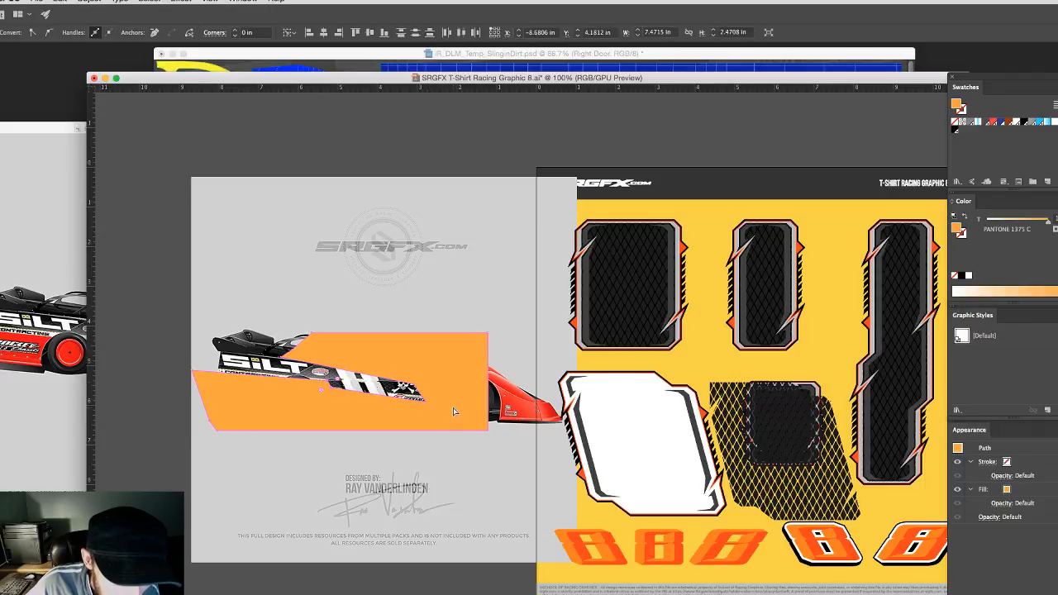
pyautogui.moveTo(428, 408); pyautogui.dragTo(422, 399)
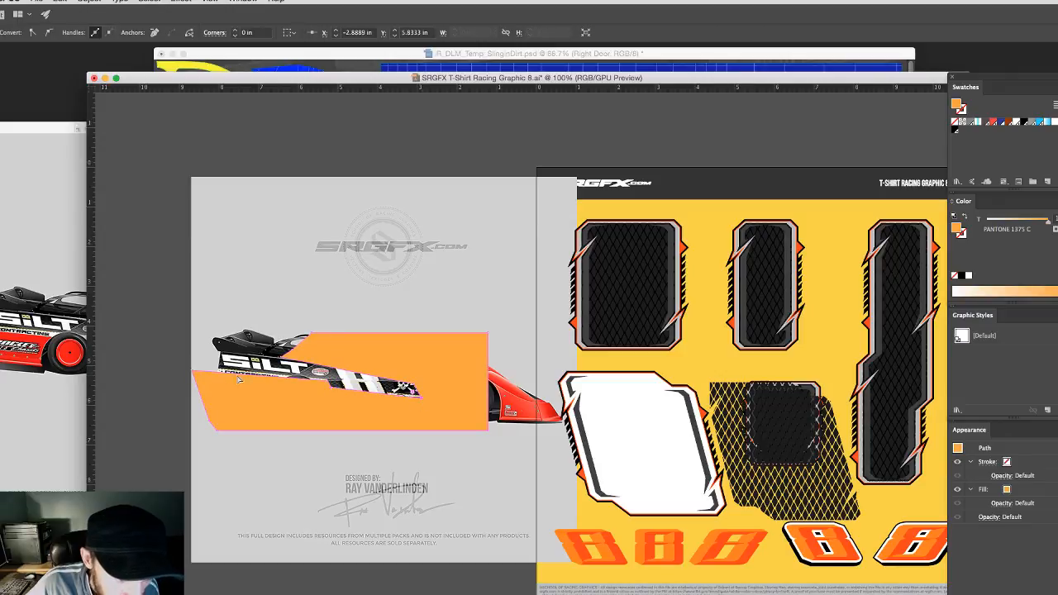
pyautogui.click(193, 373)
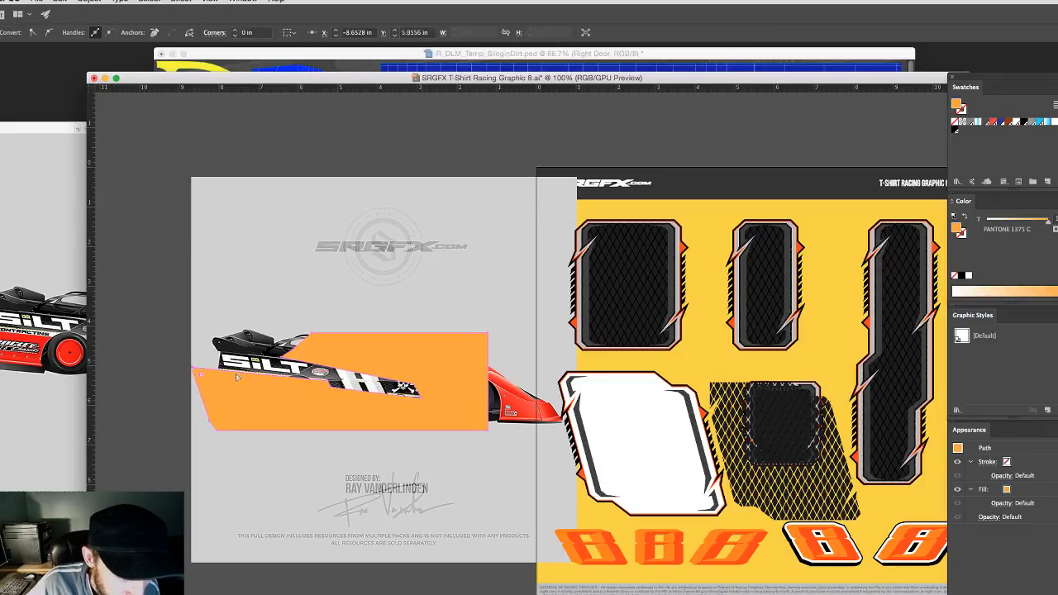
pyautogui.press('super+h')
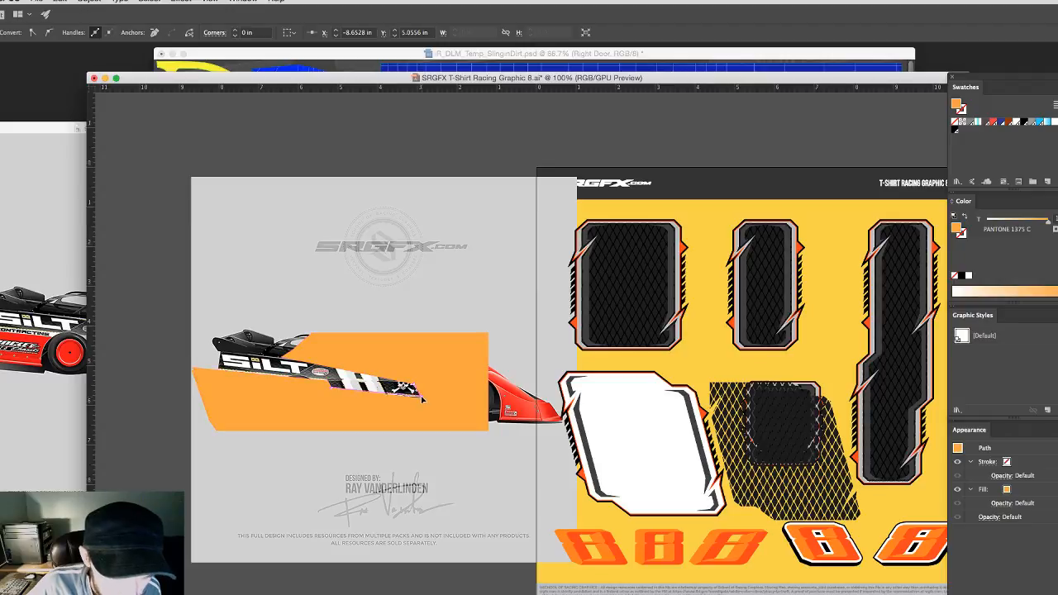
pyautogui.click(410, 403)
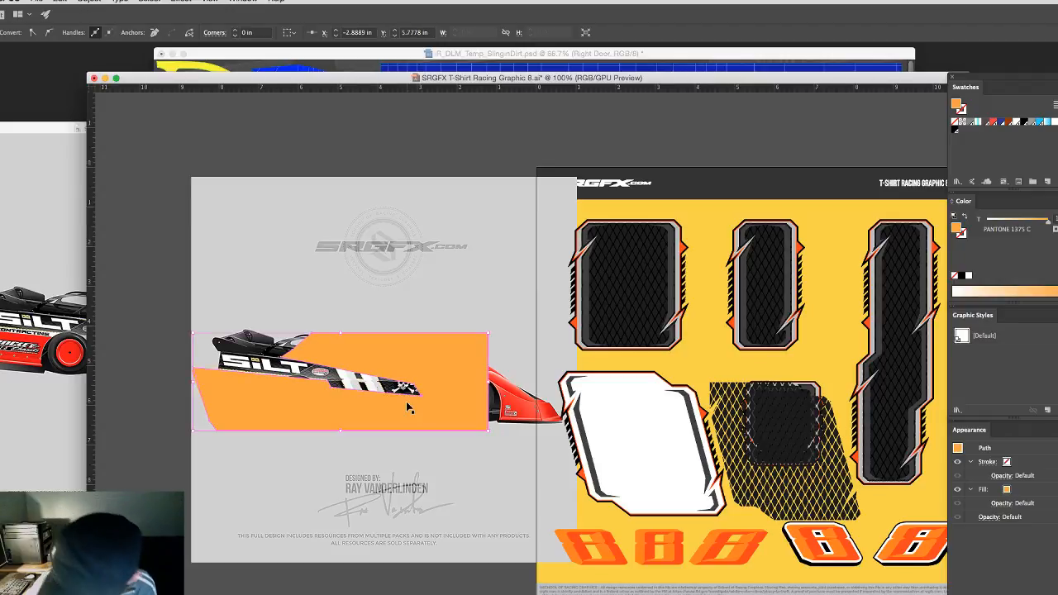
pyautogui.press('a')
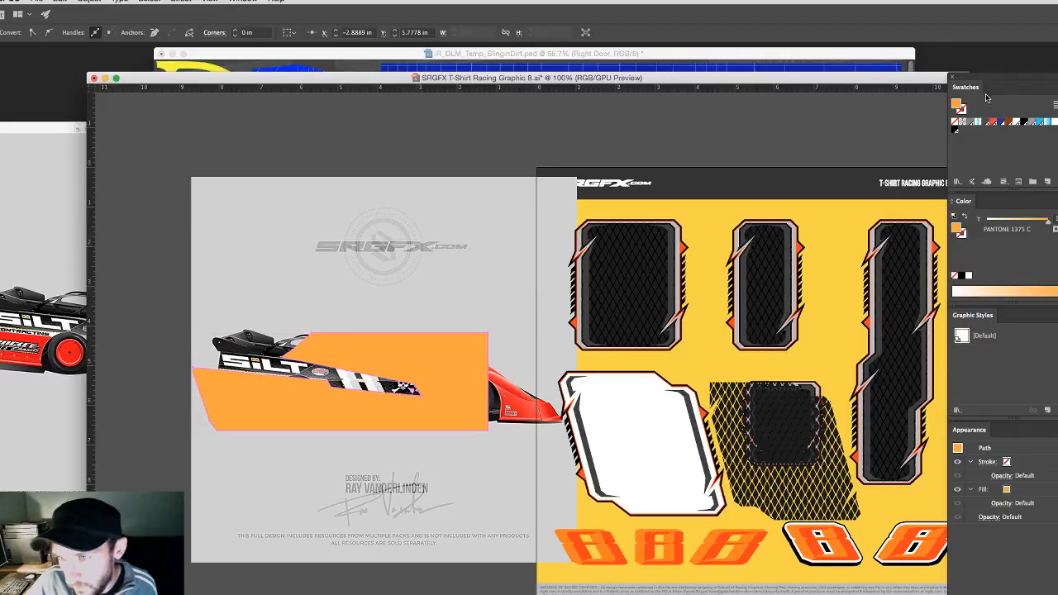
# Step: Fill the duplicate behind the orange shape with the whiteman swatch
pyautogui.click(1016, 123)
pyautogui.click(424, 229)
pyautogui.click(391, 341)
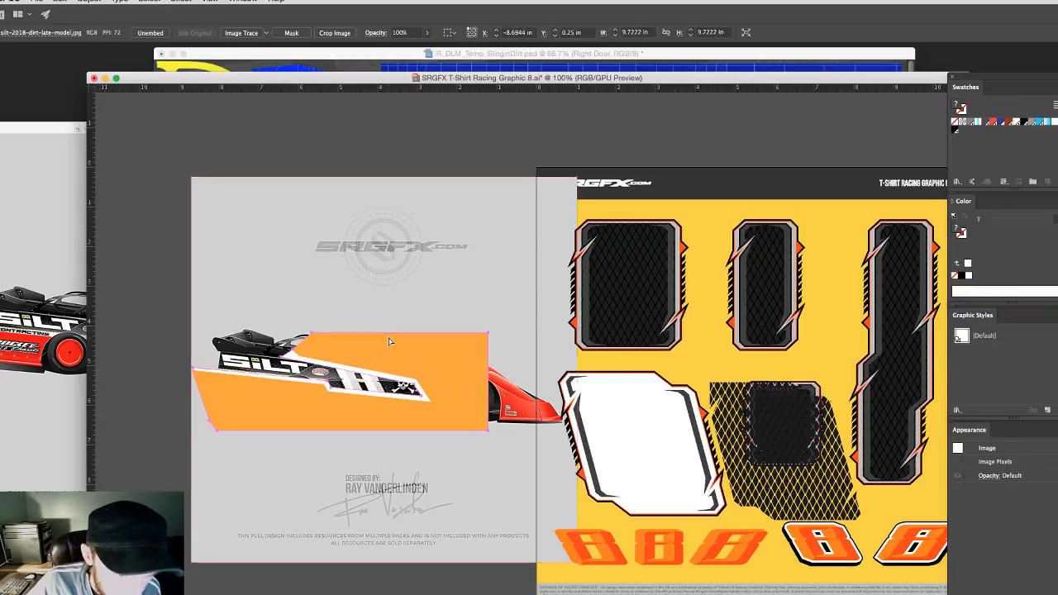
pyautogui.click(253, 357)
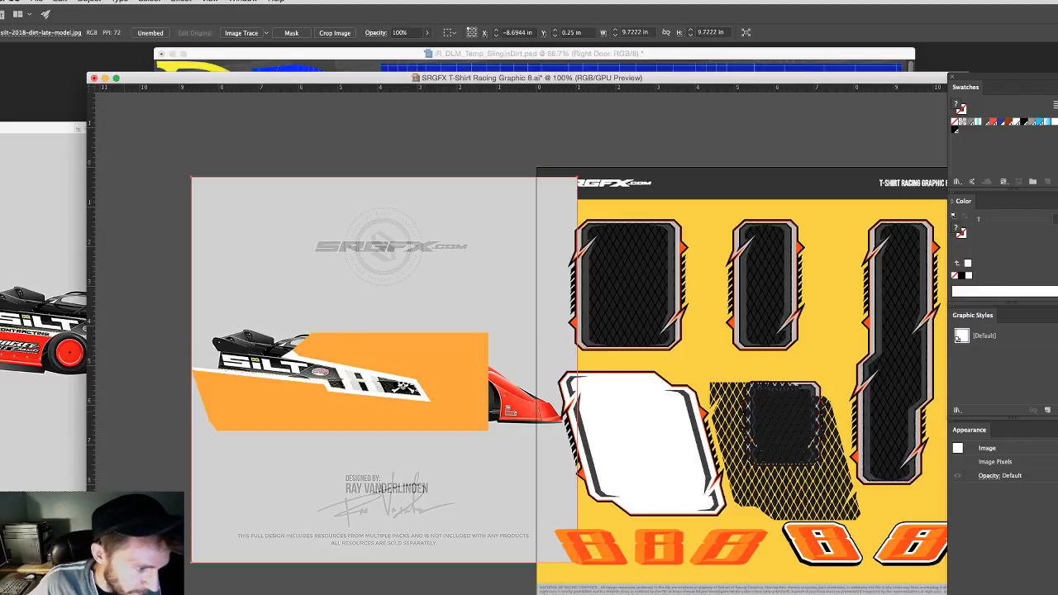
# Step: Nudge the white shape's rear upper corner outward and its point beneath the cockpit up along the car body
pyautogui.scroll(3, 454, 401)
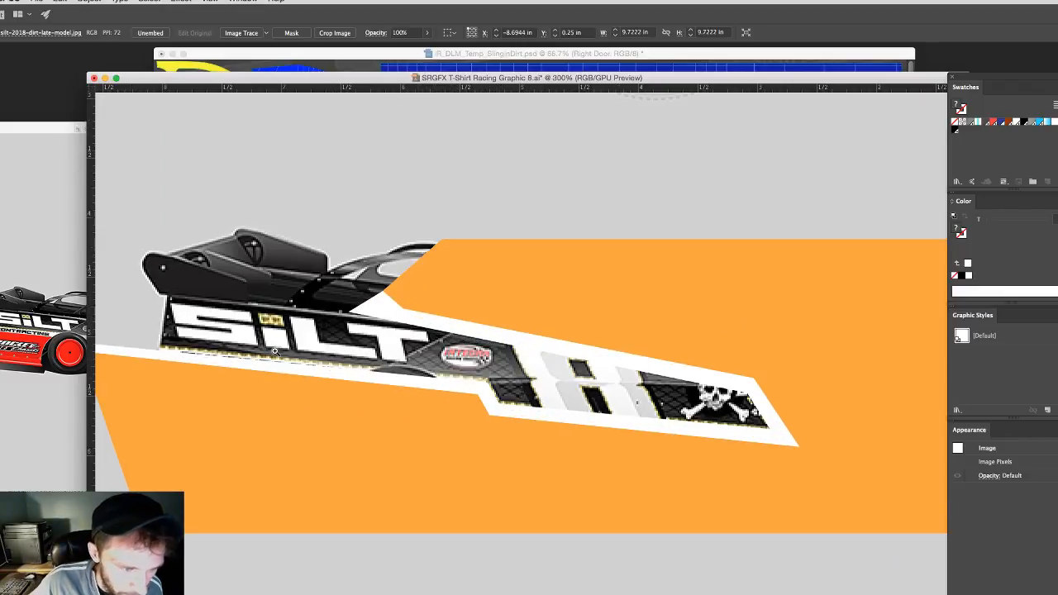
pyautogui.click(248, 365)
pyautogui.hscroll(-2, 248, 366)
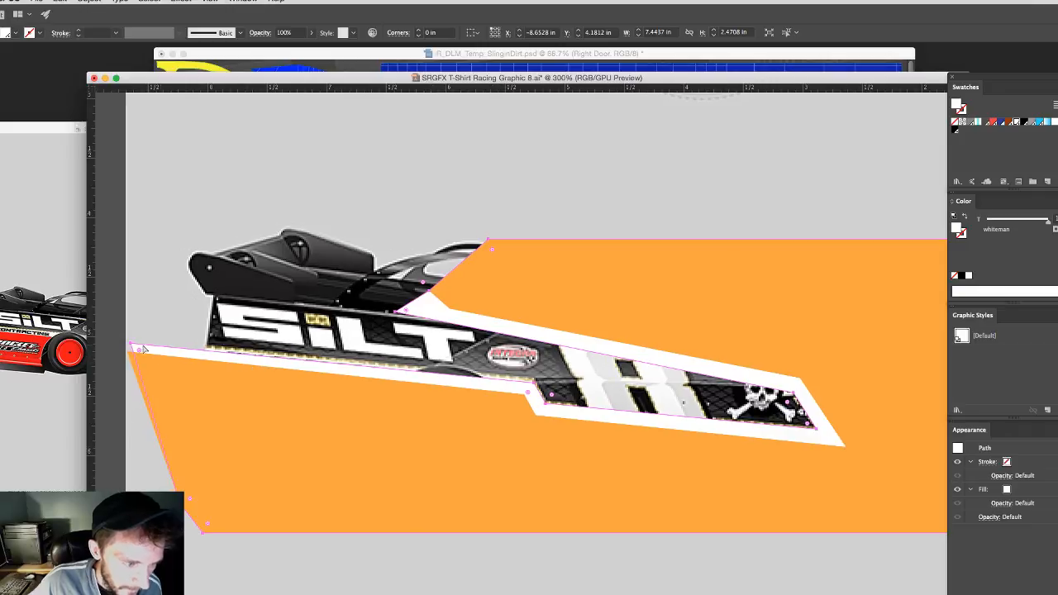
pyautogui.click(130, 343)
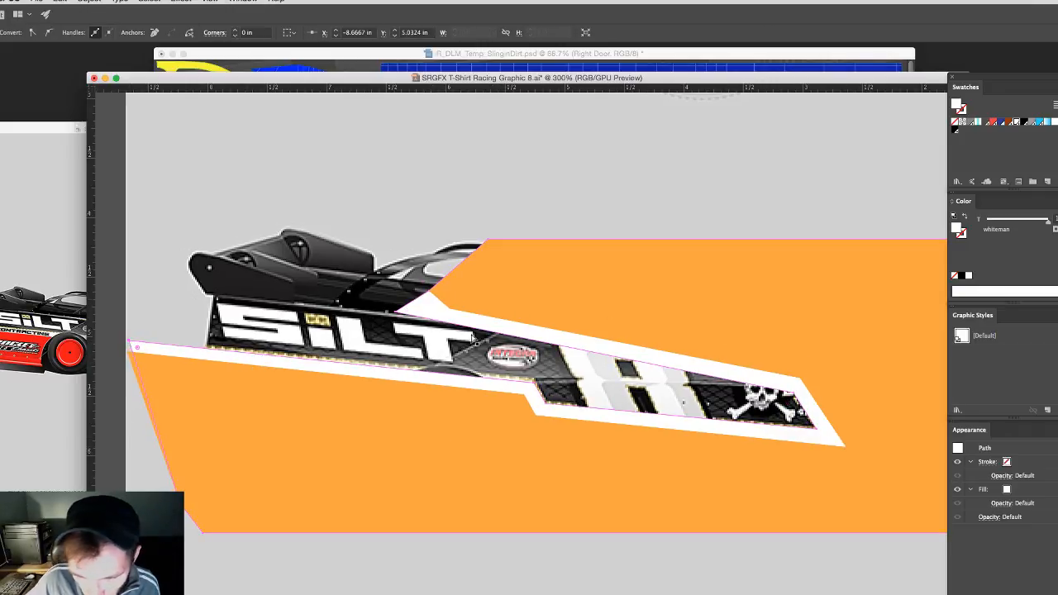
pyautogui.click(399, 306)
pyautogui.moveTo(400, 305); pyautogui.dragTo(400, 305)
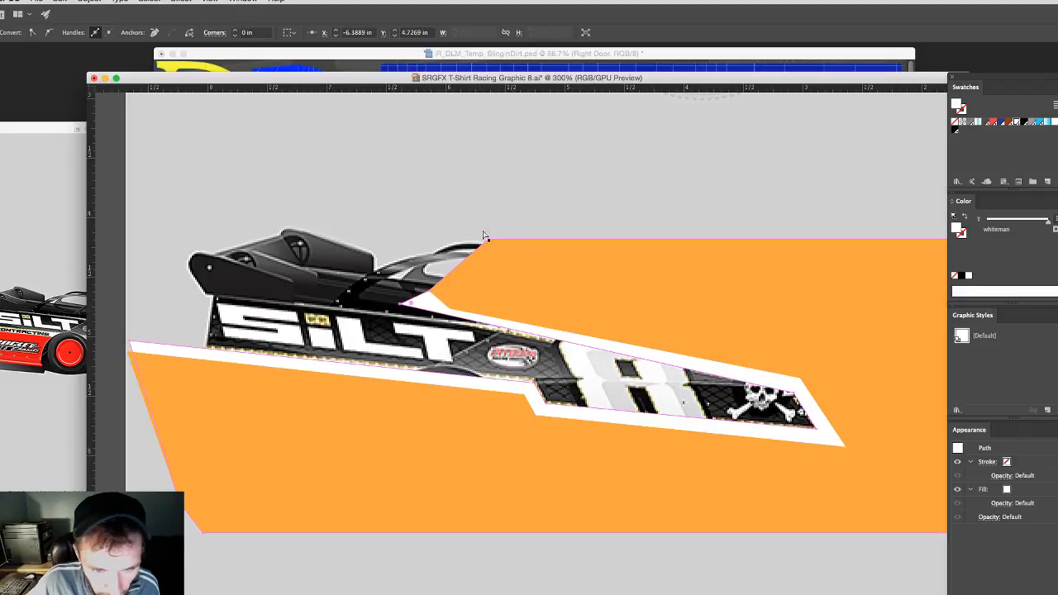
# Step: Try to lower the white shape's rear upper corner to the orange shape's edge
pyautogui.click(372, 322)
pyautogui.click(229, 361)
pyautogui.moveTo(129, 341); pyautogui.dragTo(127, 349)
pyautogui.click(223, 295)
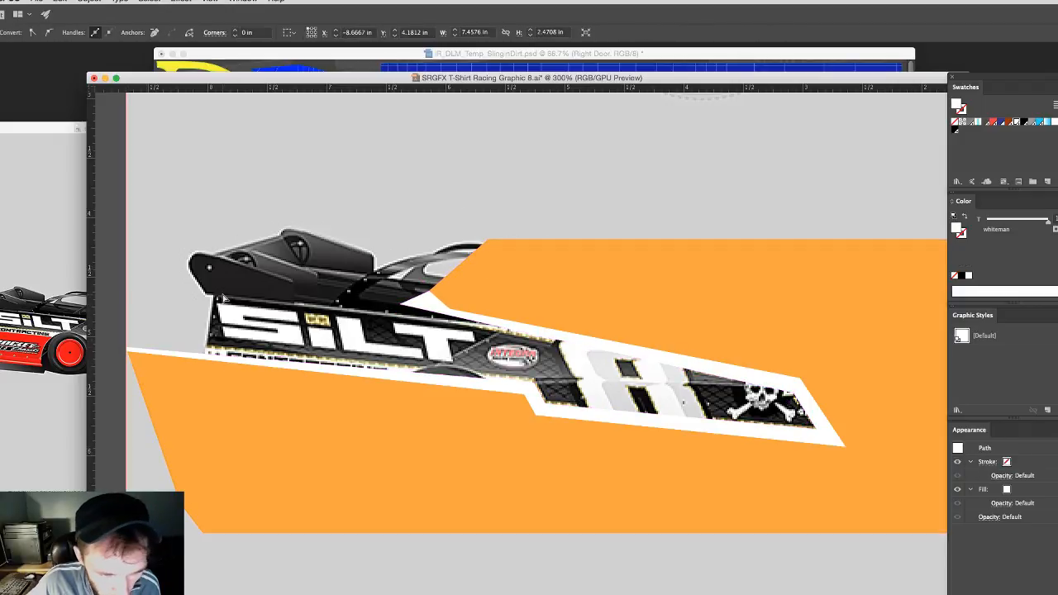
pyautogui.click(334, 422)
# Step: Try the PANTONE 185 U swatch as the white shape's fill and undo it
pyautogui.click(692, 492)
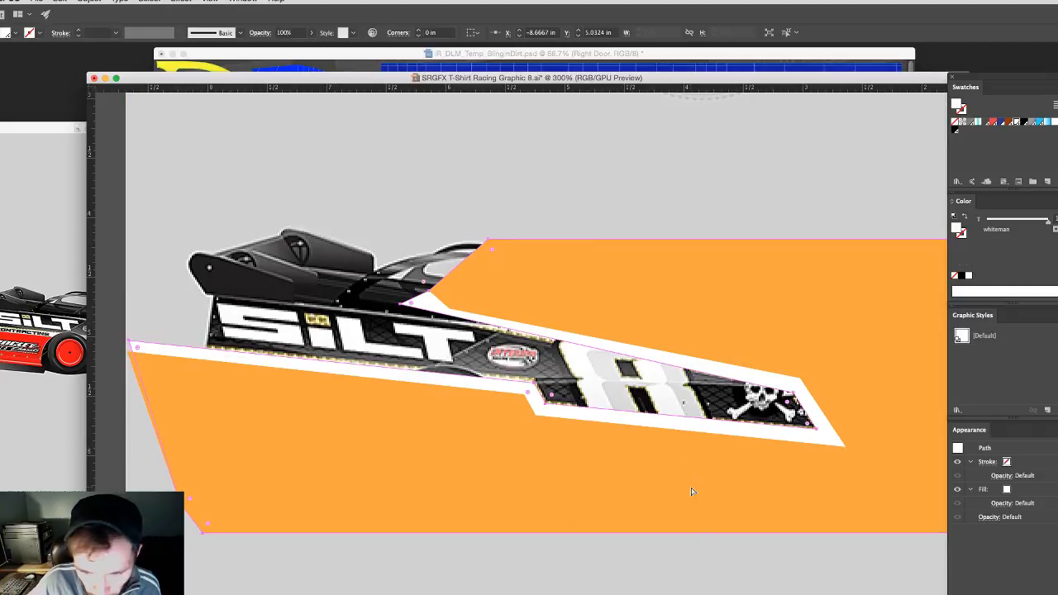
pyautogui.click(993, 121)
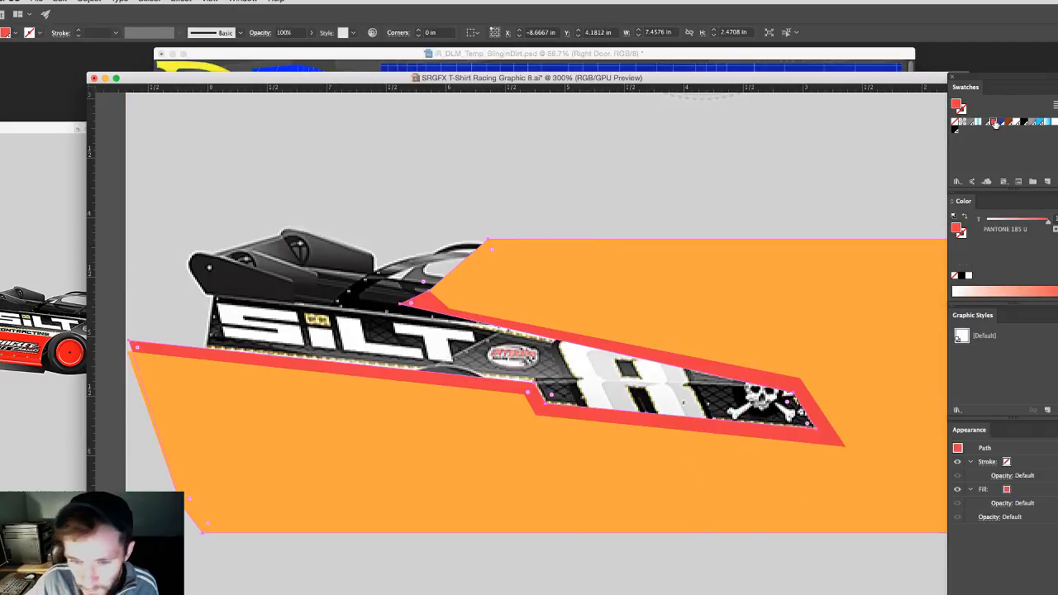
pyautogui.press('super+z')
# Step: Set the white shape's fill colour to ff0000
pyautogui.click(568, 201)
pyautogui.click(546, 292)
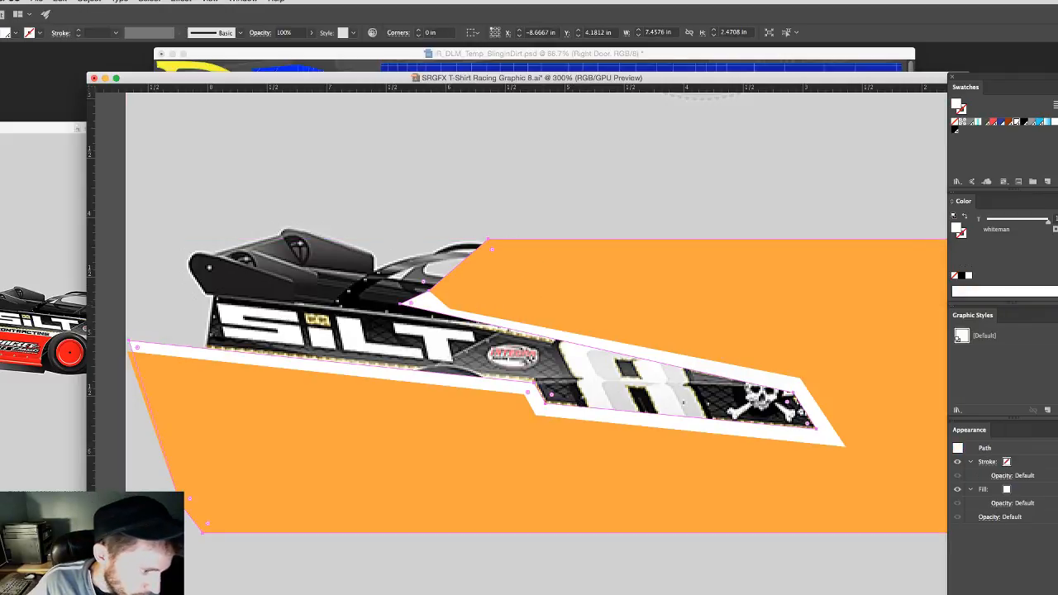
pyautogui.write('ff0000')
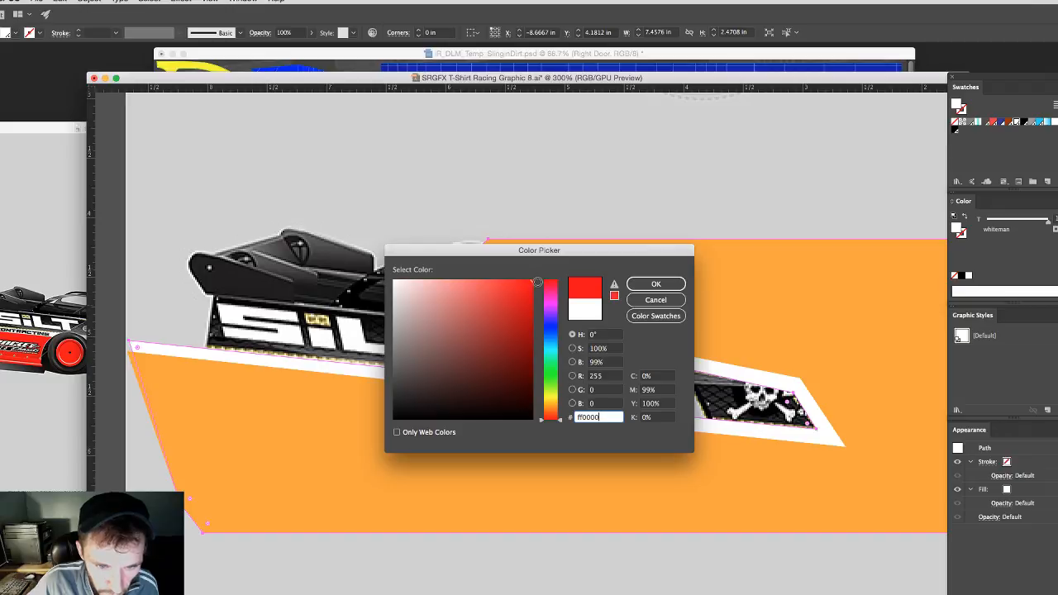
pyautogui.moveTo(520, 307); pyautogui.dragTo(398, 284)
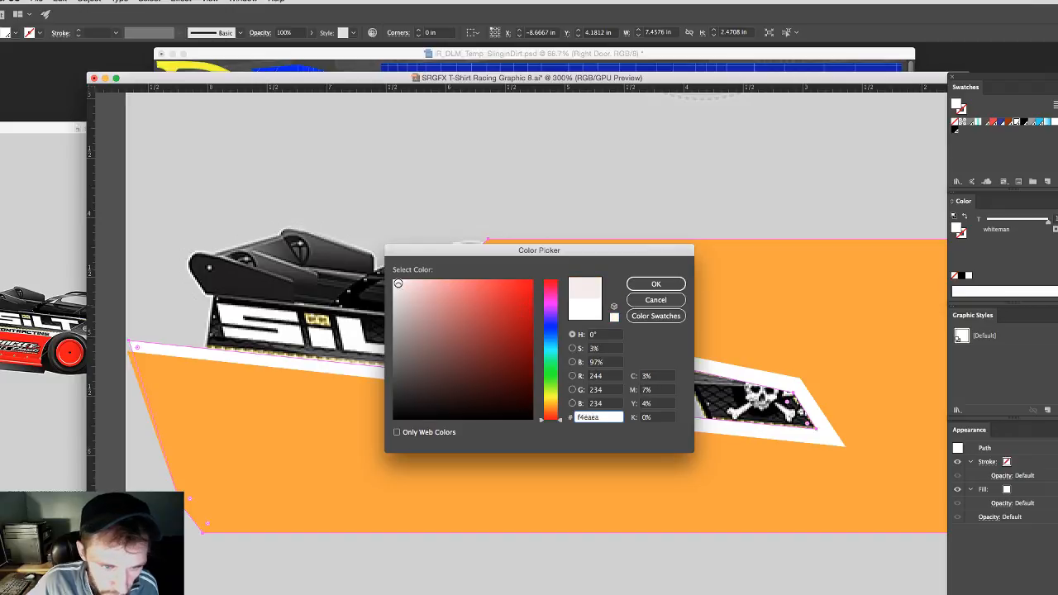
pyautogui.write('ff0000')
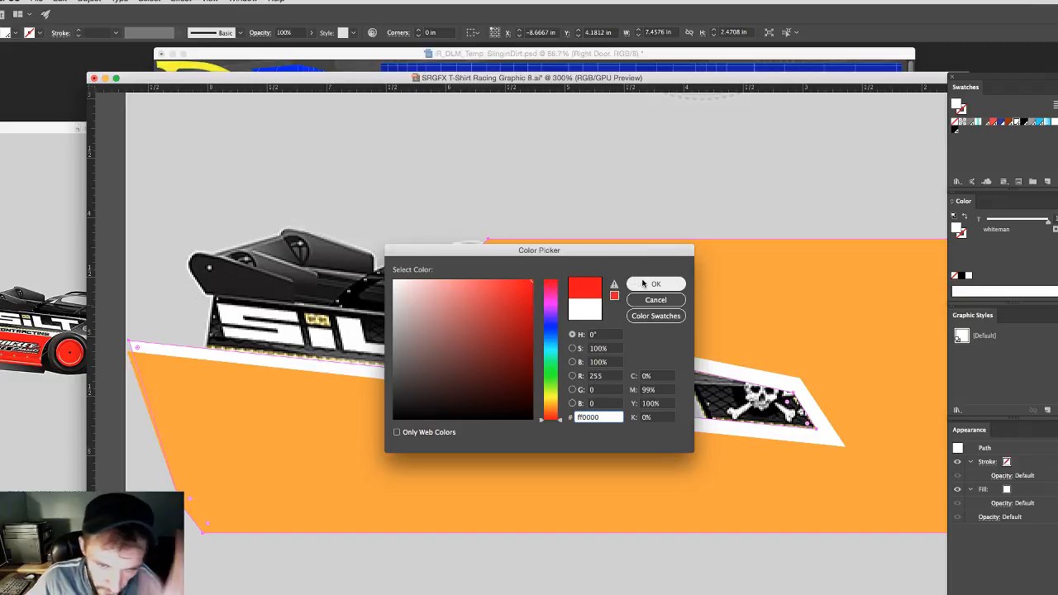
pyautogui.click(653, 284)
pyautogui.click(691, 307)
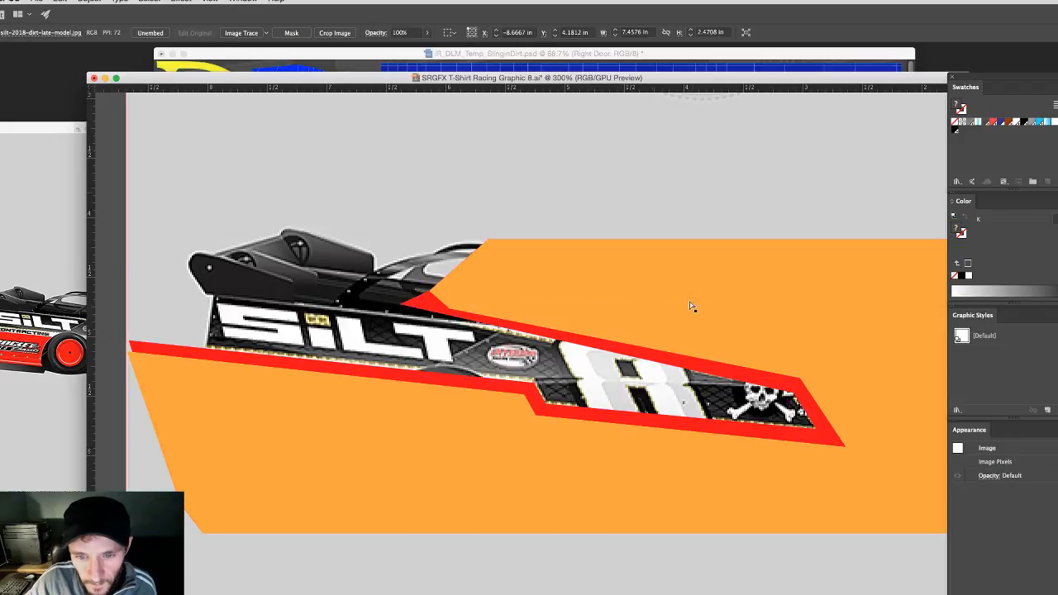
pyautogui.click(691, 307)
pyautogui.click(89, 1)
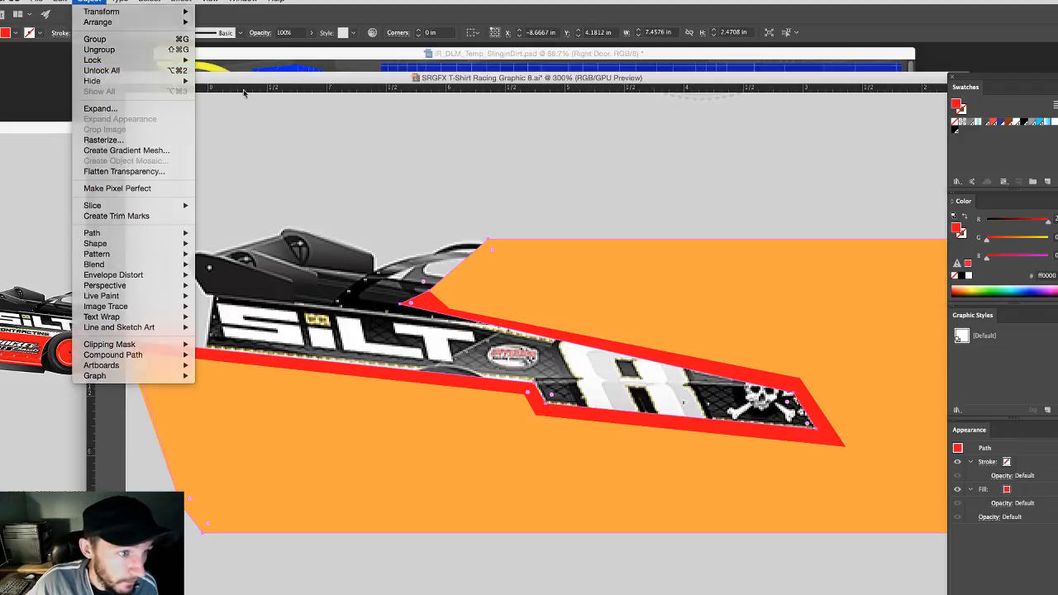
pyautogui.click(95, 68)
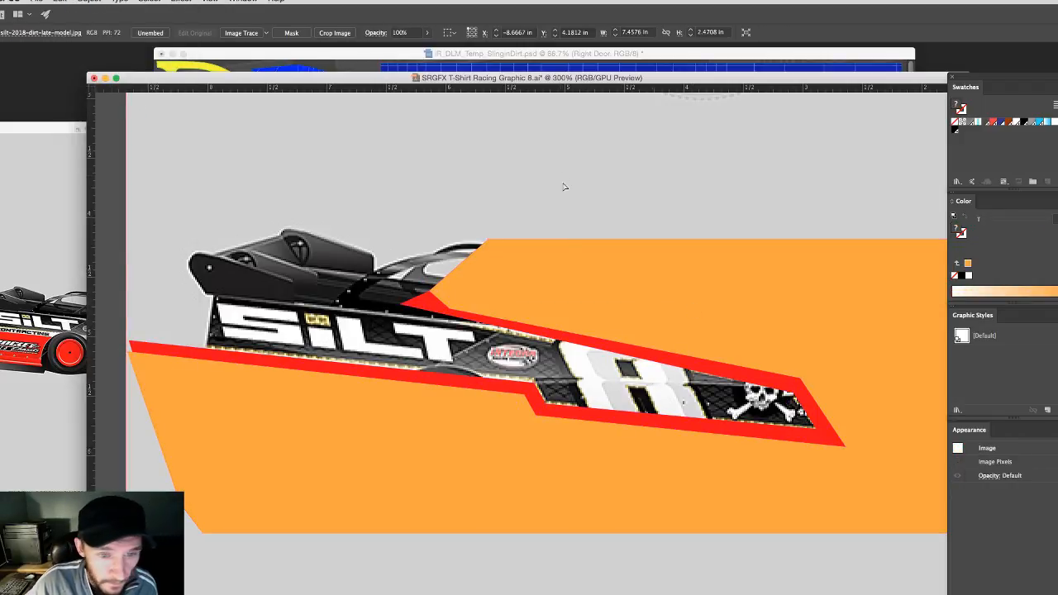
# Step: Try to recolour the outer orange shape by sampling the white of the car's number 8
pyautogui.click(601, 349)
pyautogui.click(569, 349)
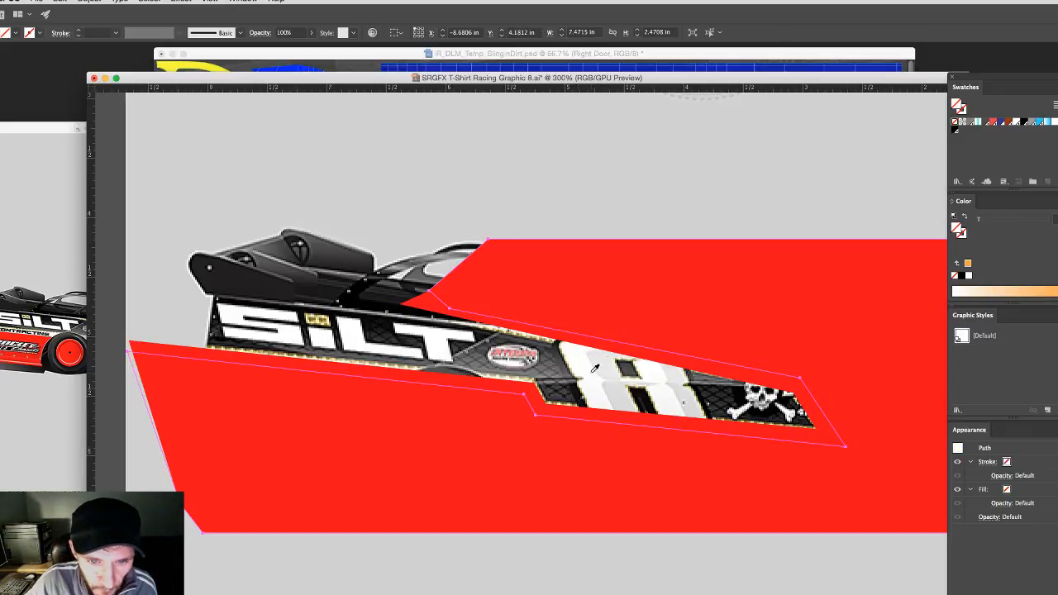
pyautogui.press('/')
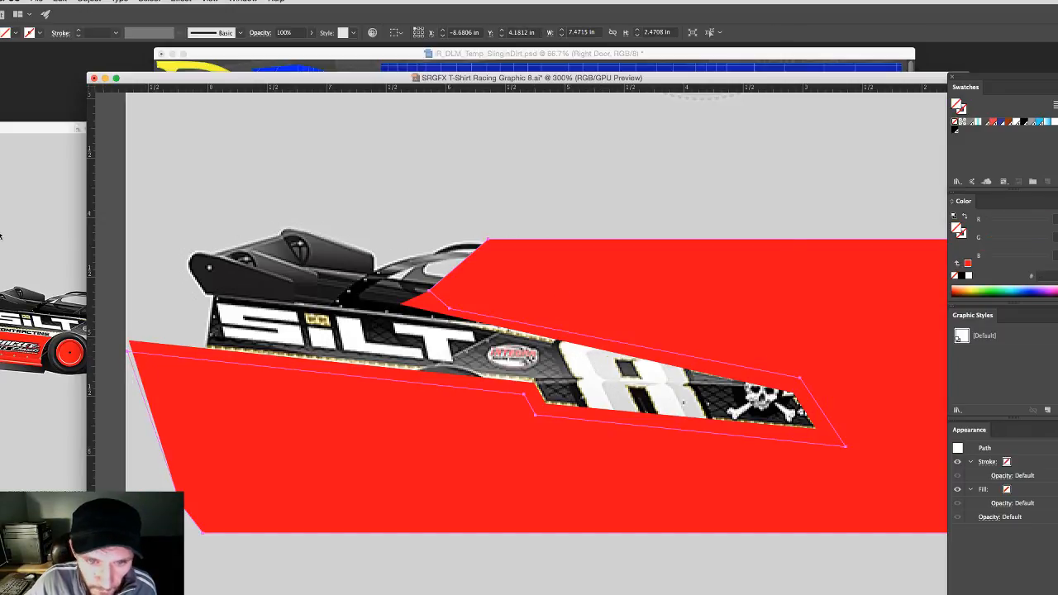
# Step: Turn off Appearance pick-up and application in the Eyedropper options and fill the outer shape with white sampled from the car's number 8
pyautogui.press('Return')
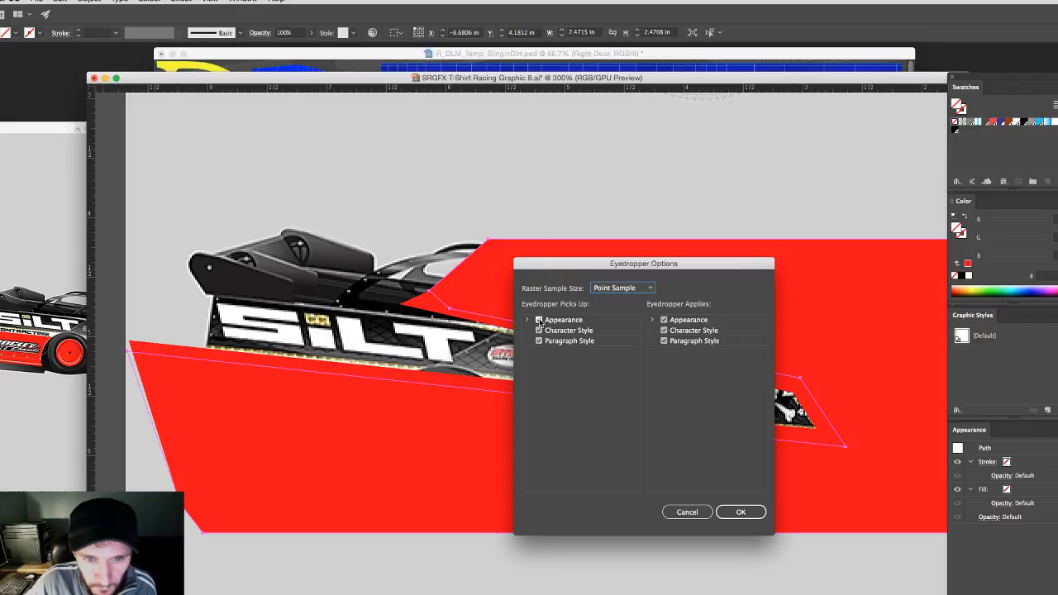
pyautogui.click(652, 320)
pyautogui.click(528, 320)
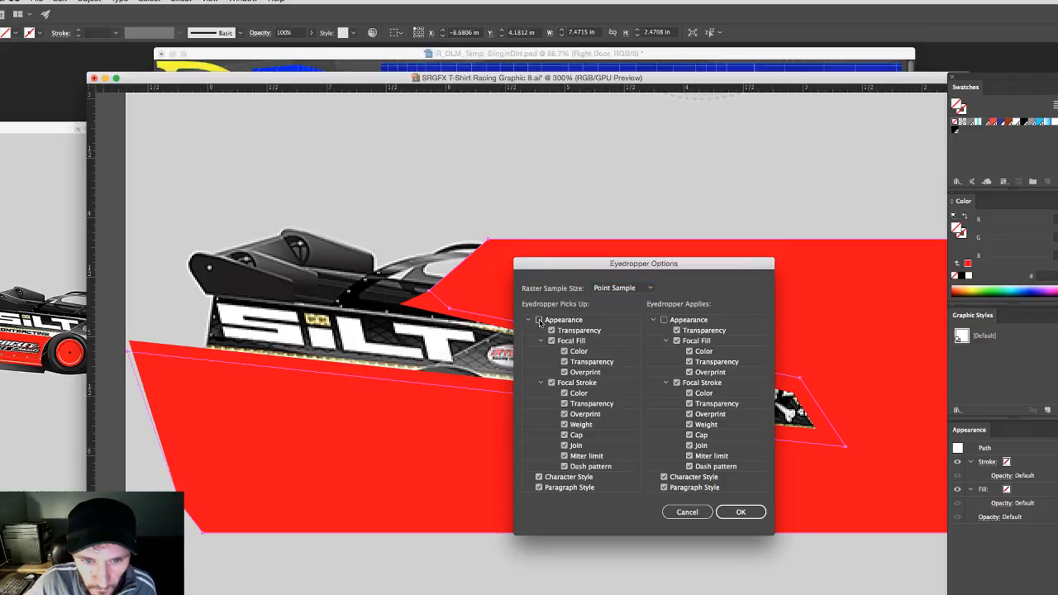
pyautogui.click(741, 512)
pyautogui.click(585, 364)
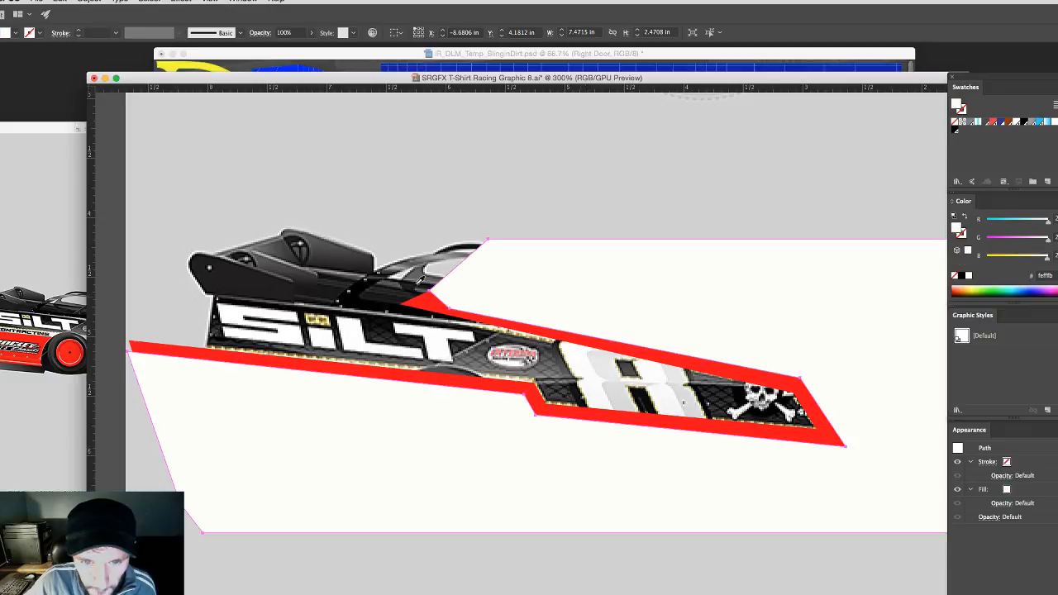
# Step: Recolour the red inner shape with the white sampled from the outer shape, and select the outer shape
pyautogui.click(519, 333)
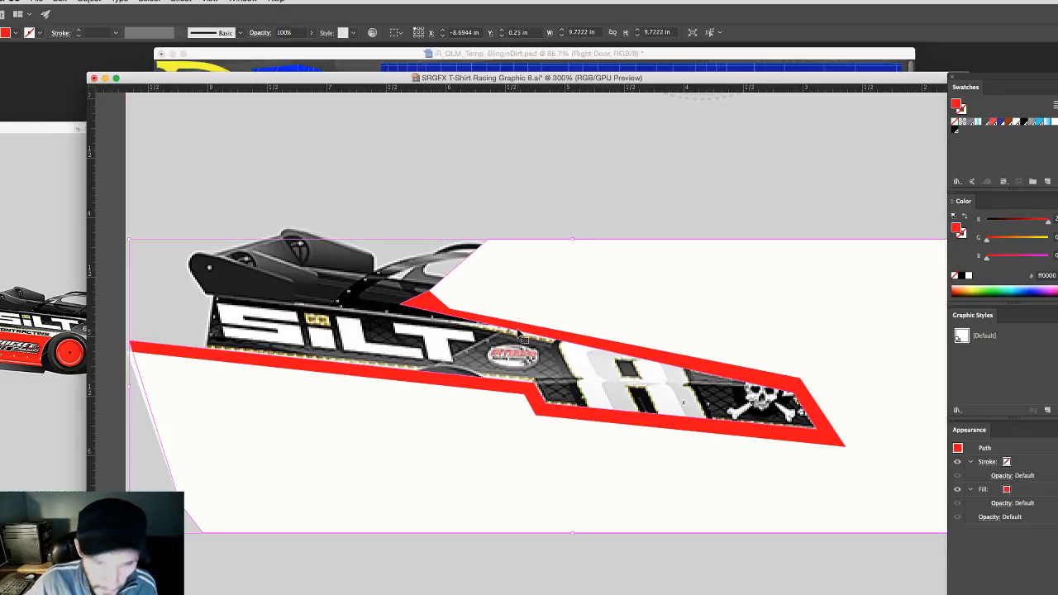
pyautogui.click(600, 303)
pyautogui.press('a')
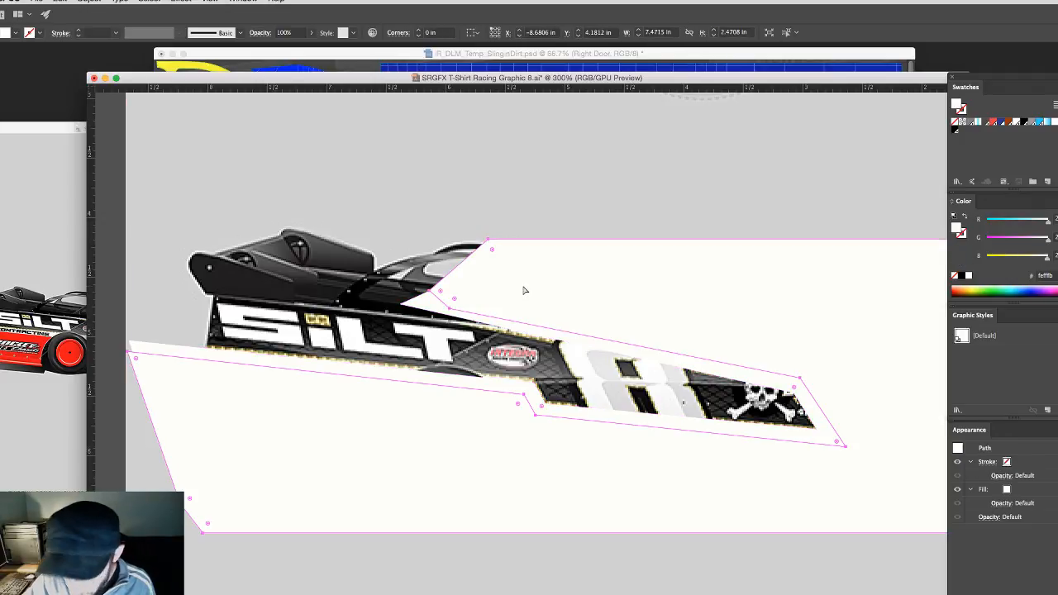
pyautogui.press('v')
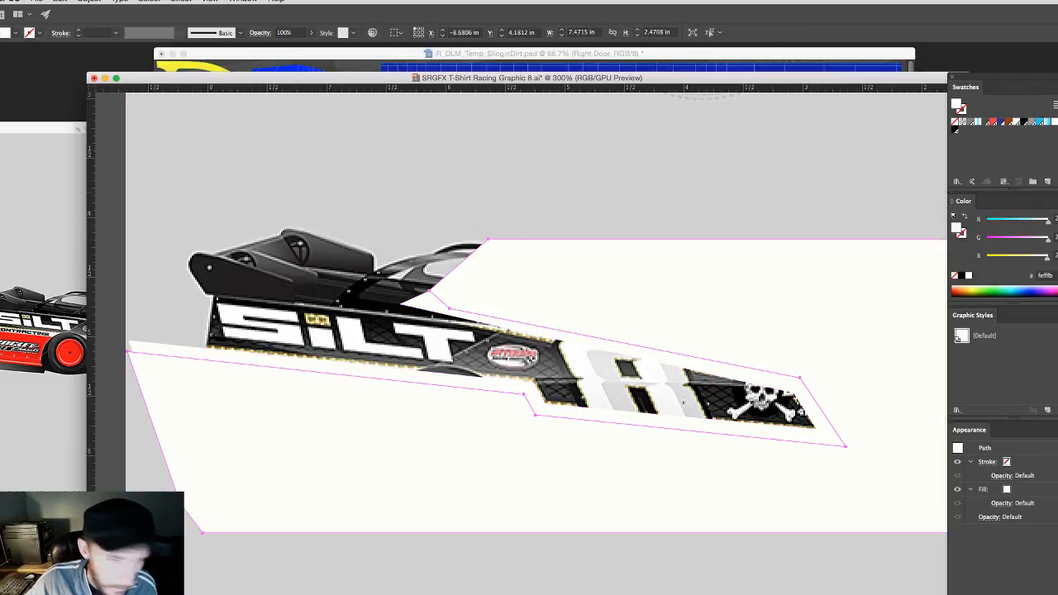
# Step: Fill the selected outer shape with the PANTONE 185 U swatch, redefined as a process colour with magenta and yellow at 100%
pyautogui.click(992, 122)
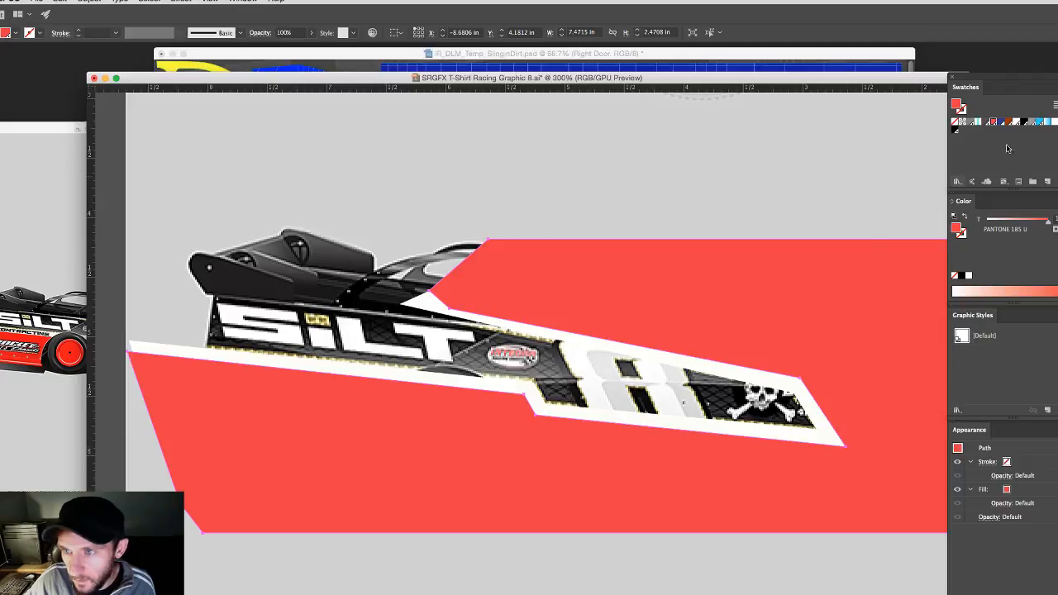
pyautogui.doubleClick(993, 122)
pyautogui.click(909, 331)
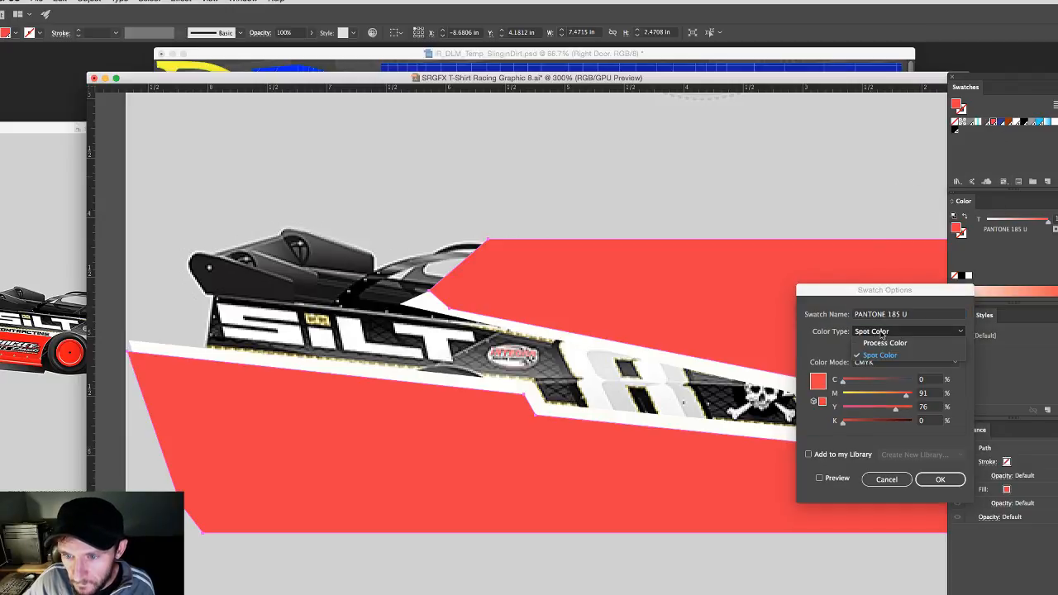
pyautogui.click(879, 345)
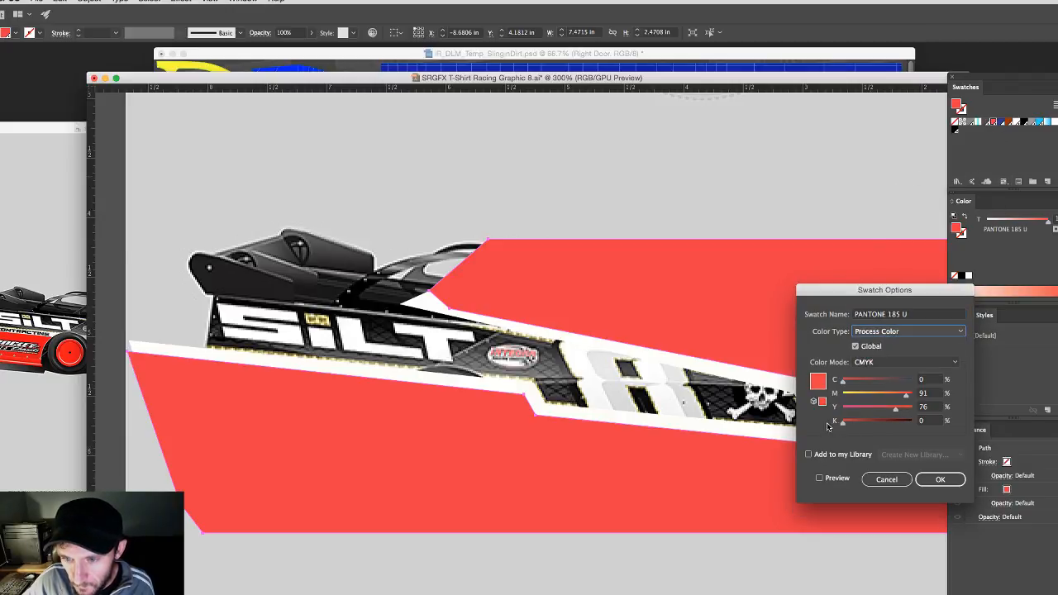
pyautogui.moveTo(896, 410); pyautogui.dragTo(914, 395)
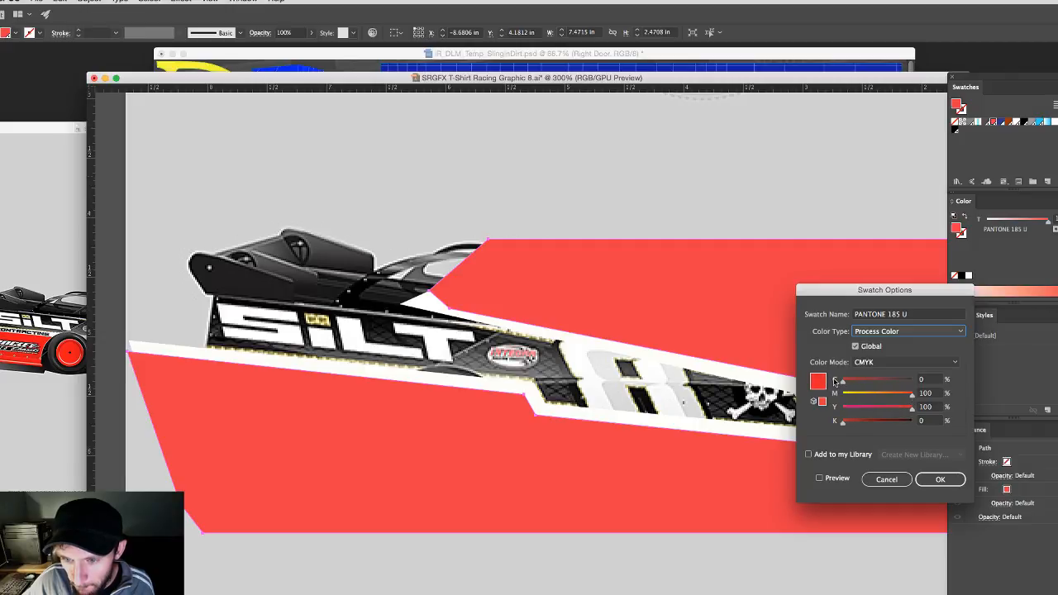
pyautogui.click(940, 479)
pyautogui.click(726, 571)
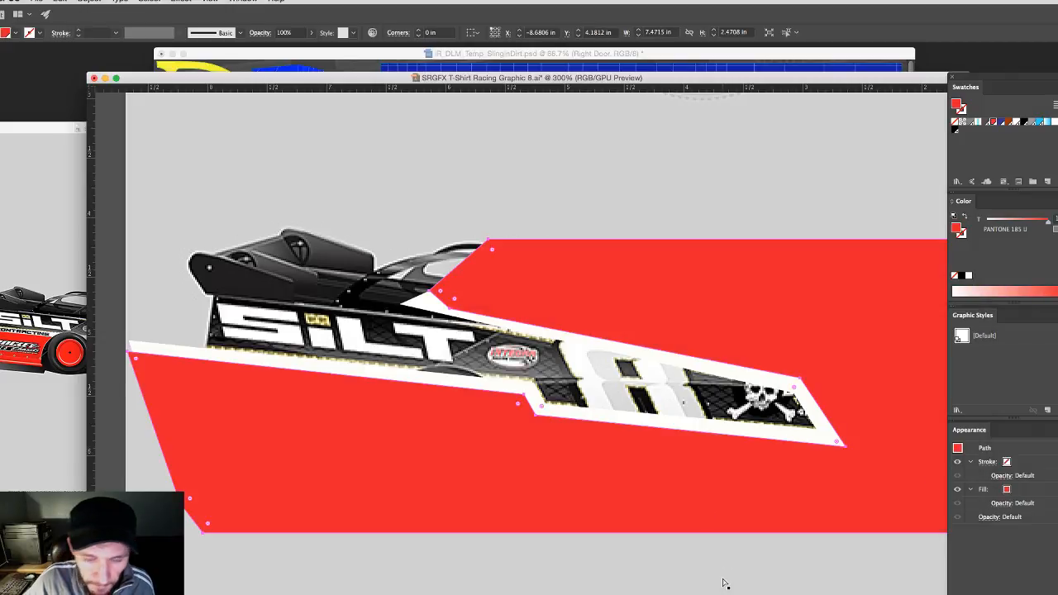
# Step: Try moving the red and white shapes off the car, undoing each move
pyautogui.click(646, 471)
pyautogui.moveTo(646, 471); pyautogui.dragTo(653, 542)
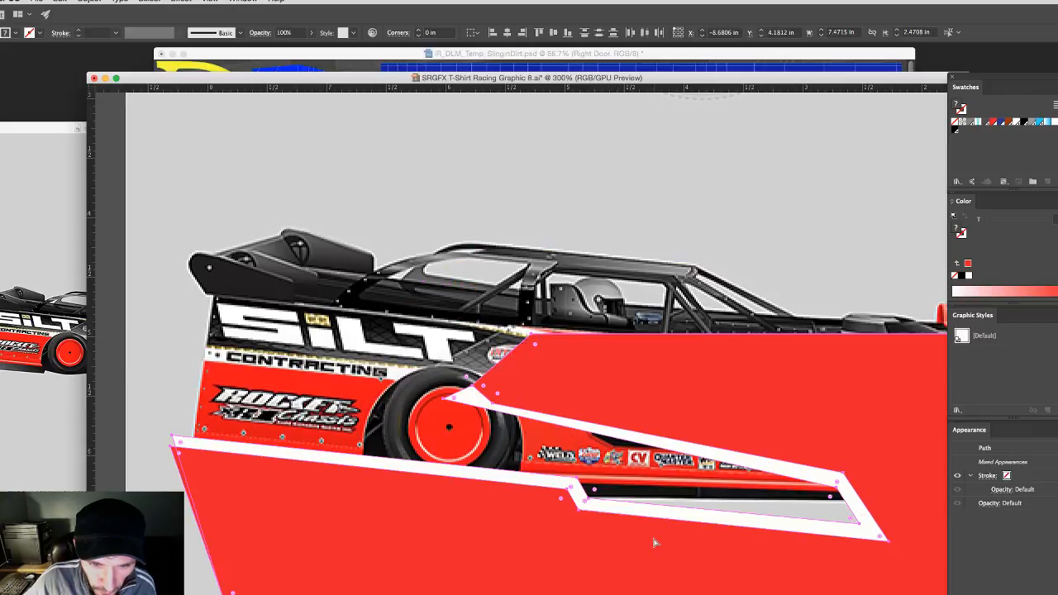
pyautogui.press('super+z')
pyautogui.click(662, 551)
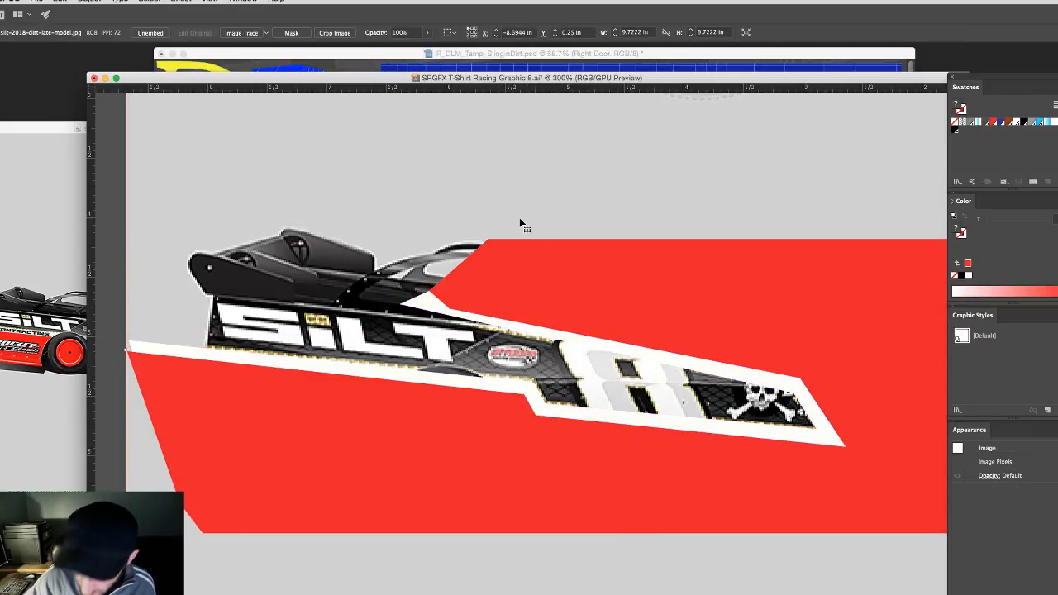
pyautogui.press('super+1')
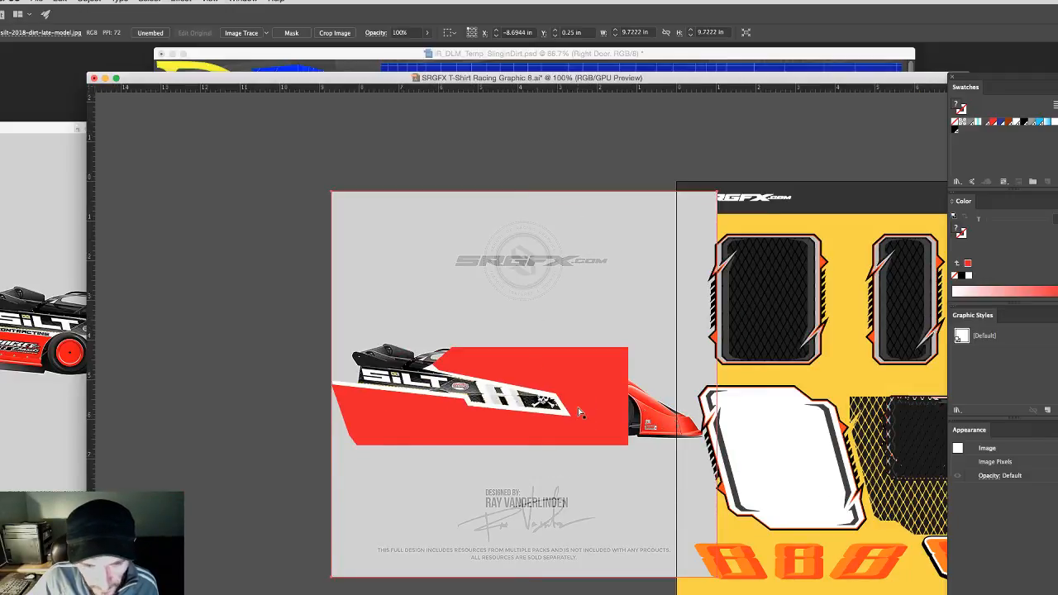
pyautogui.click(476, 413)
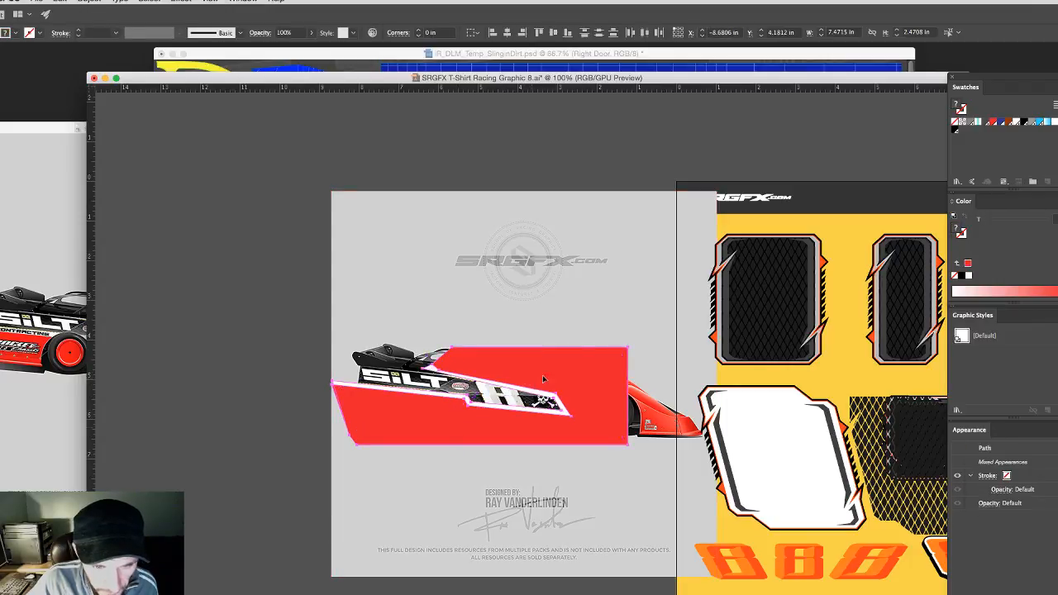
pyautogui.moveTo(533, 390); pyautogui.dragTo(729, 414)
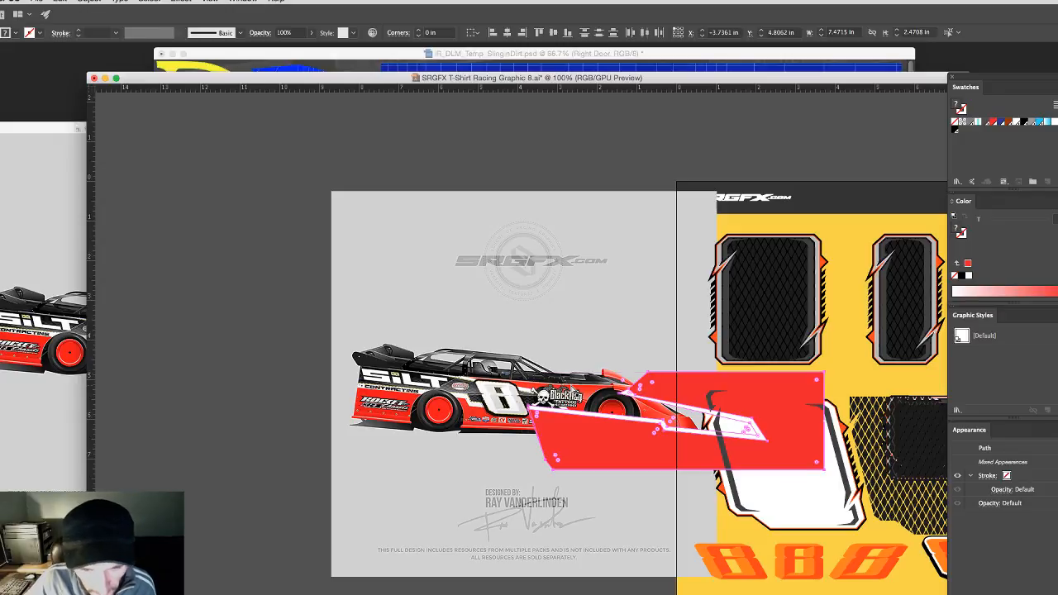
pyautogui.press('super+z')
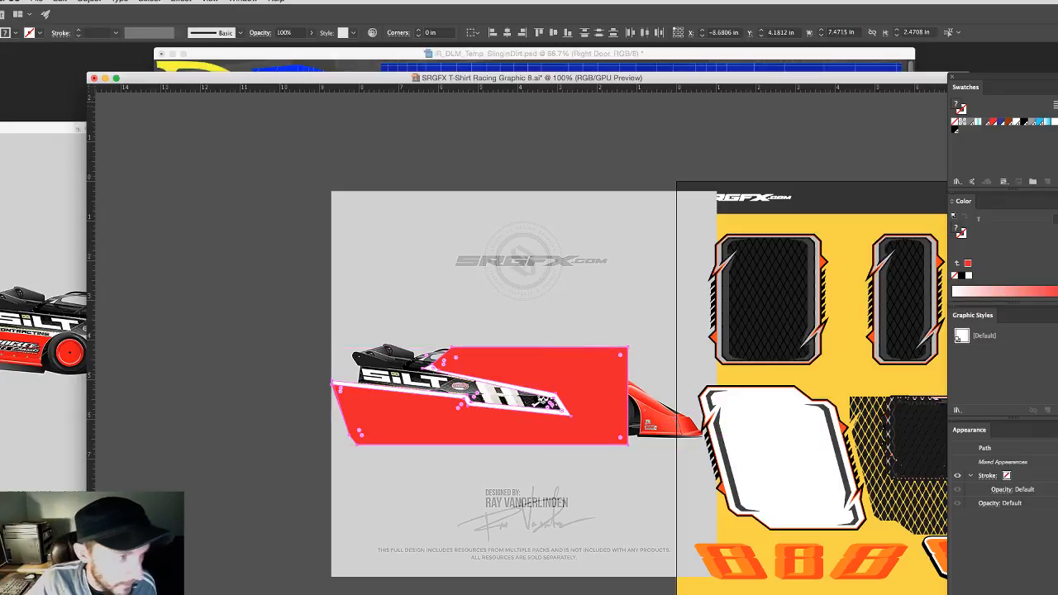
# Step: Copy the red and white shapes and switch to the iR_DLM_Temp_SlinginDirt.psd template in Photoshop
pyautogui.click(542, 400)
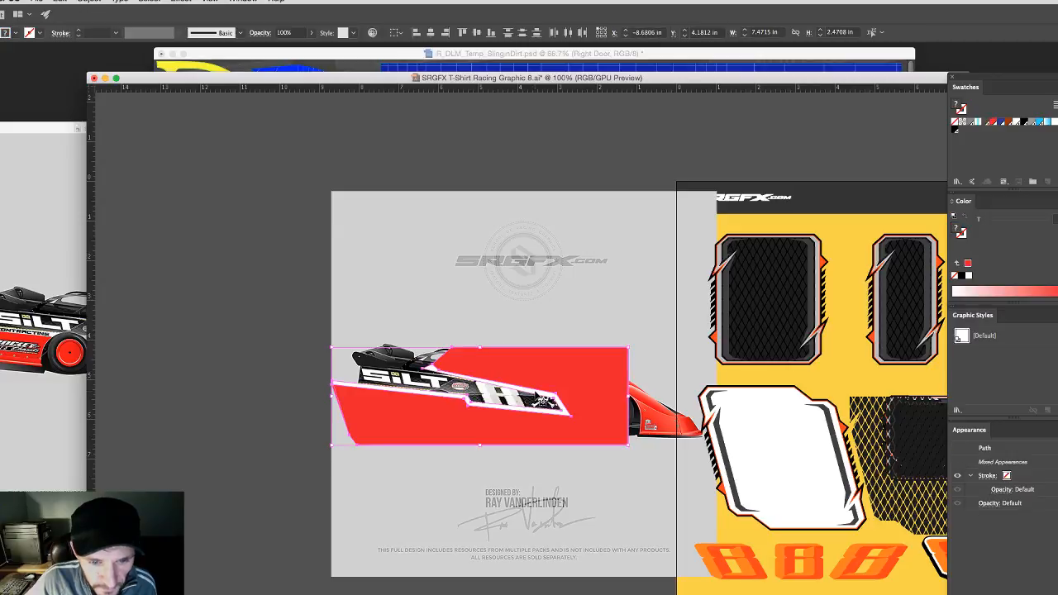
pyautogui.press('super+Tab')
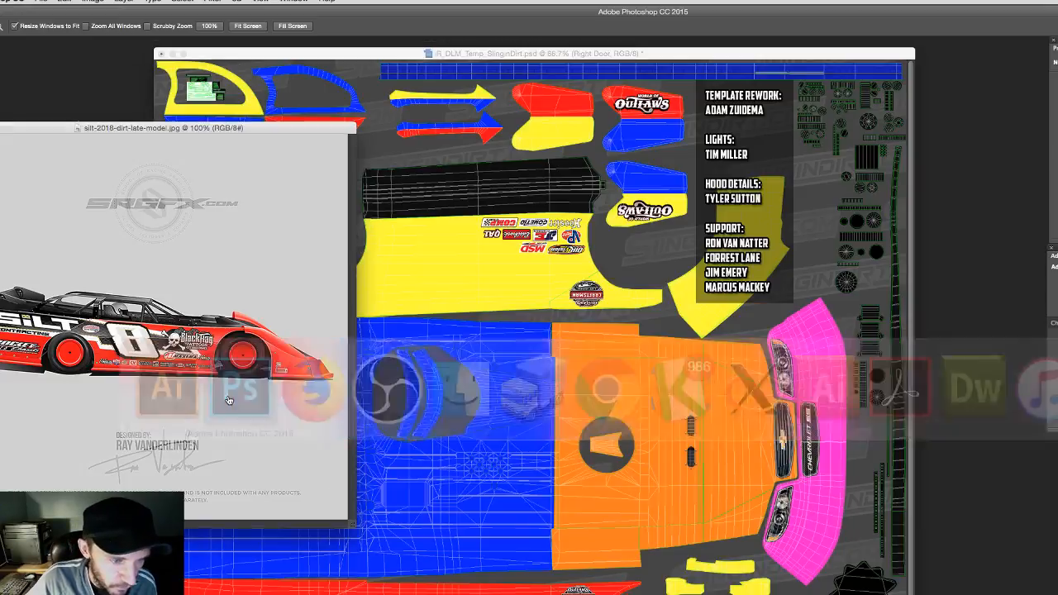
pyautogui.click(506, 417)
pyautogui.scroll(-3, 442, 489)
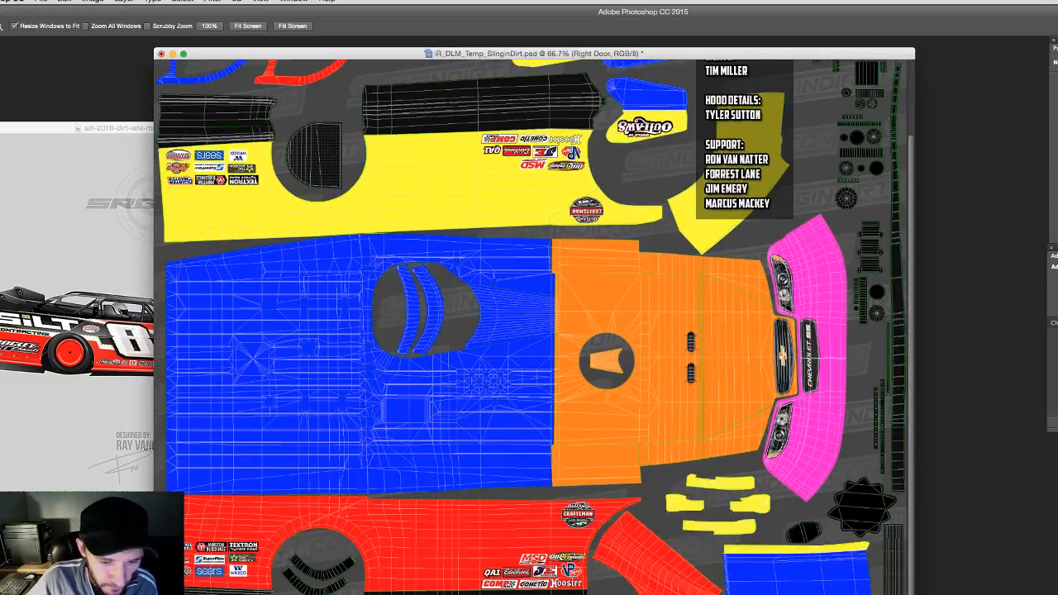
pyautogui.press('super+v')
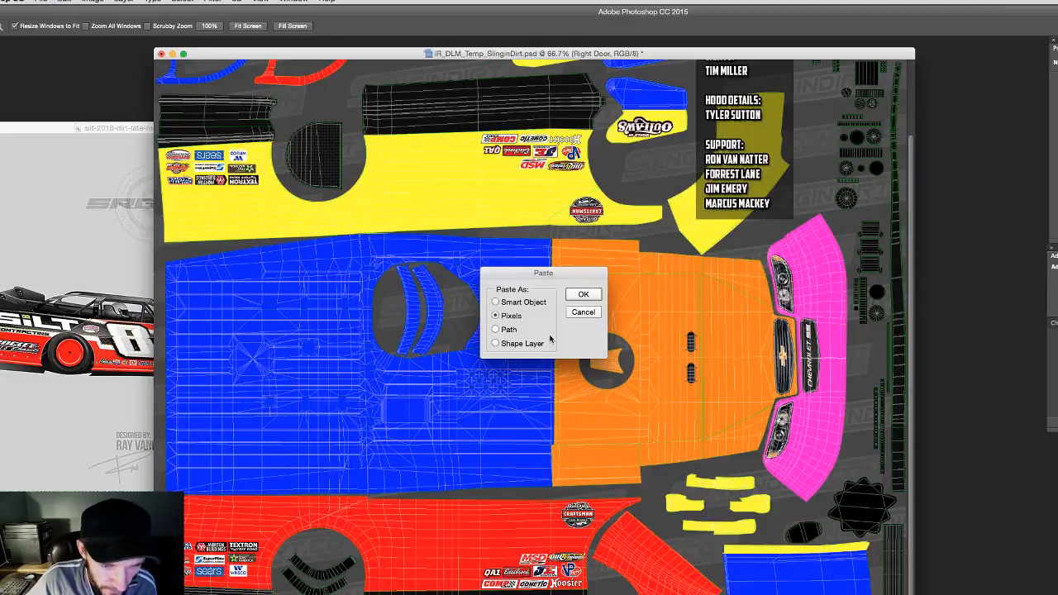
pyautogui.click(584, 296)
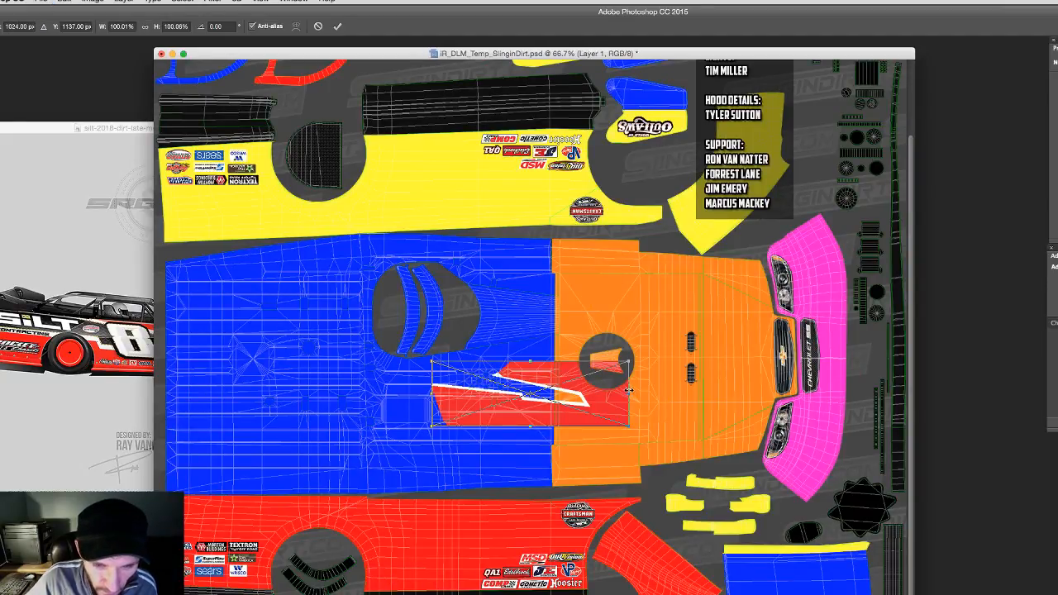
pyautogui.moveTo(628, 391); pyautogui.dragTo(750, 394)
pyautogui.press('super+z')
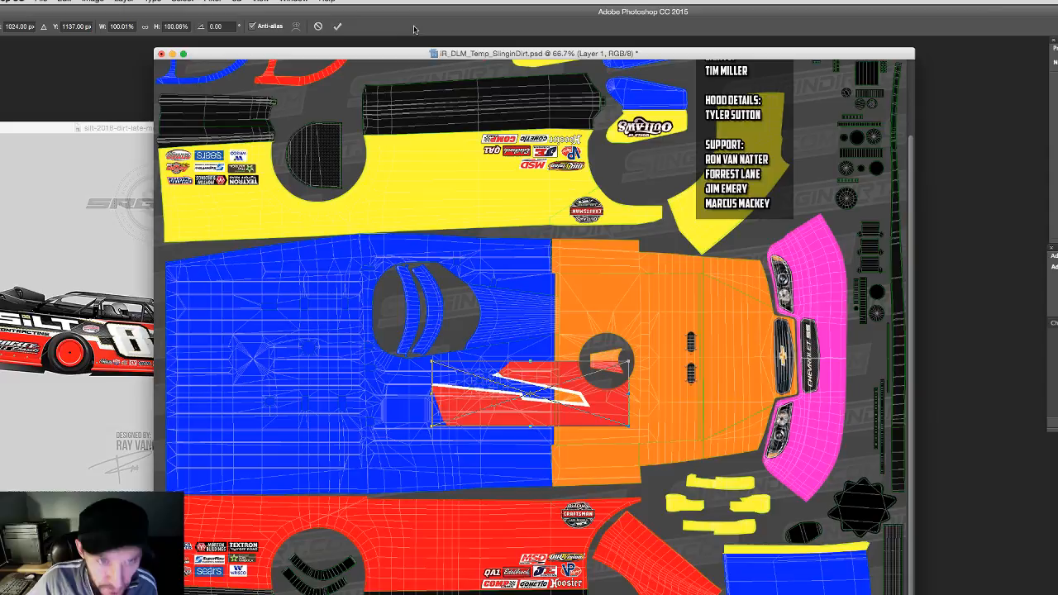
pyautogui.click(316, 26)
# Step: Paste the copied graphic as a Smart Object and move it onto the red side panel of the template
pyautogui.press('super+v')
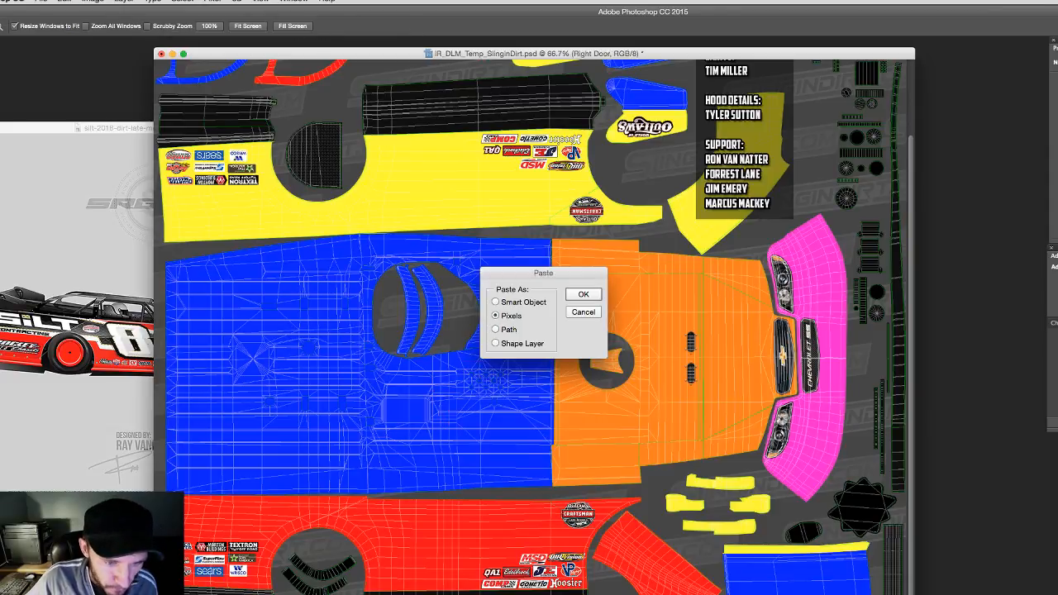
pyautogui.click(539, 303)
pyautogui.click(583, 295)
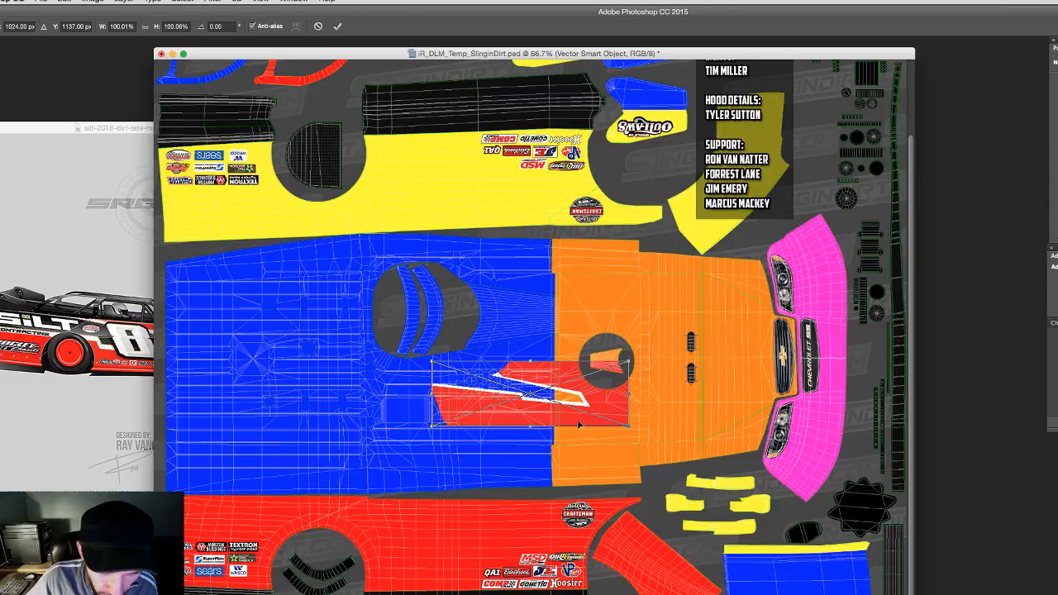
pyautogui.moveTo(579, 424); pyautogui.dragTo(513, 582)
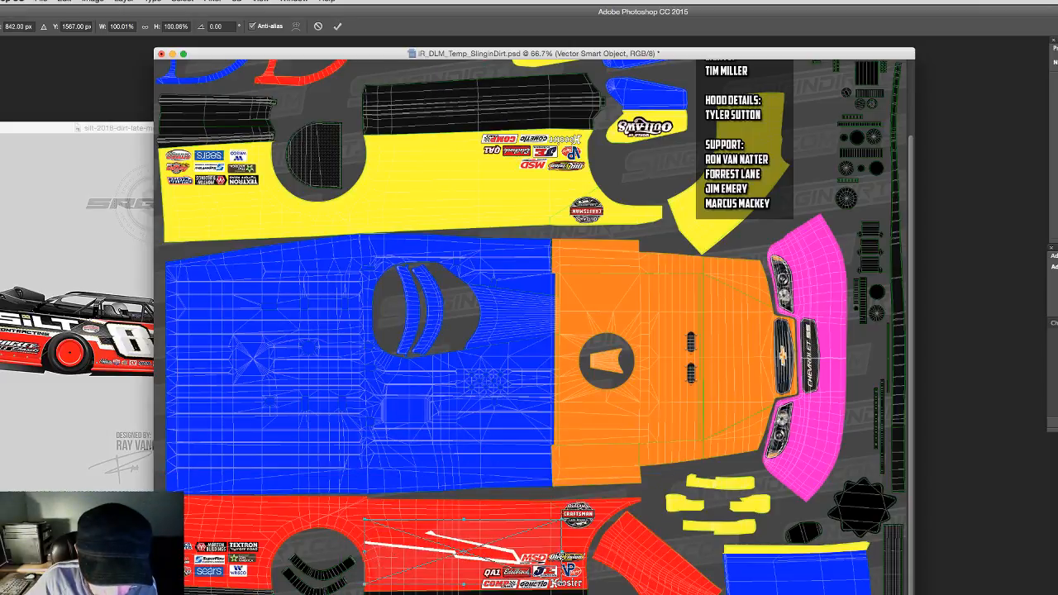
# Step: Stretch the graphic along the red side panel and link its proportions so width and height both scale to 251.32%
pyautogui.moveTo(561, 554); pyautogui.dragTo(624, 551)
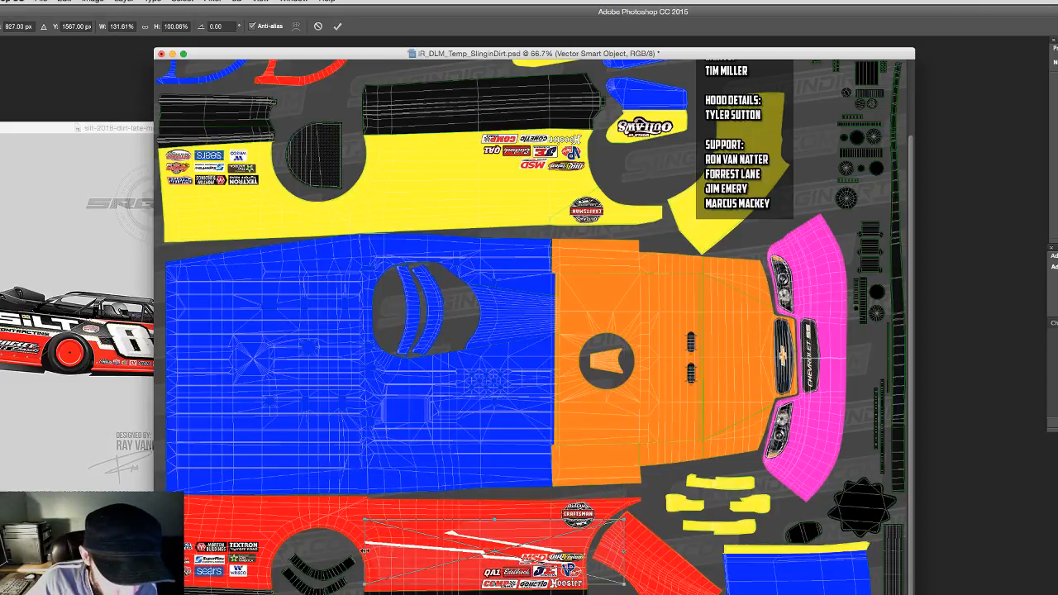
pyautogui.moveTo(365, 551); pyautogui.dragTo(127, 551)
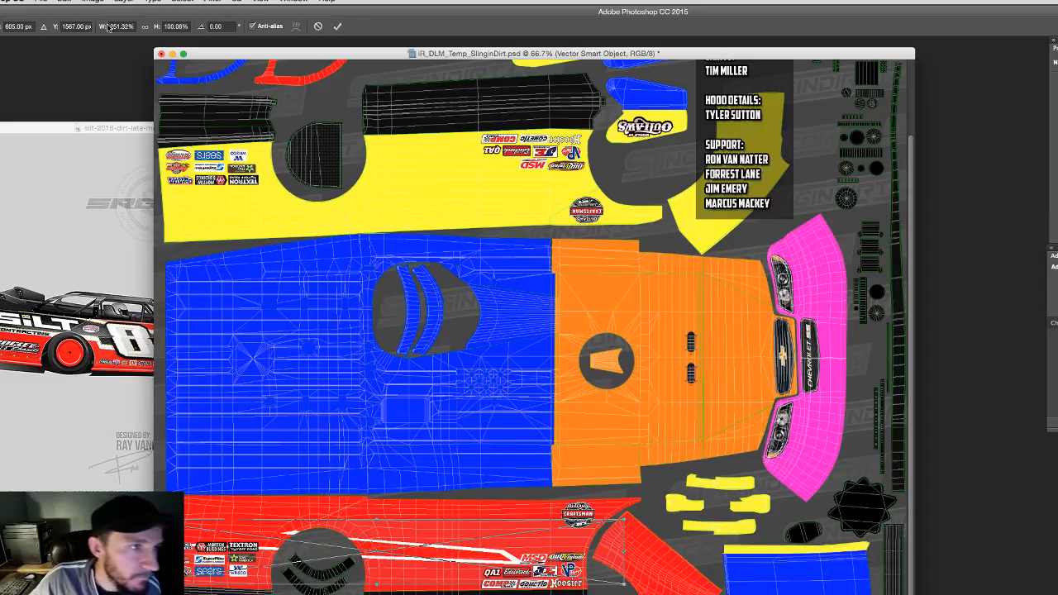
pyautogui.click(144, 27)
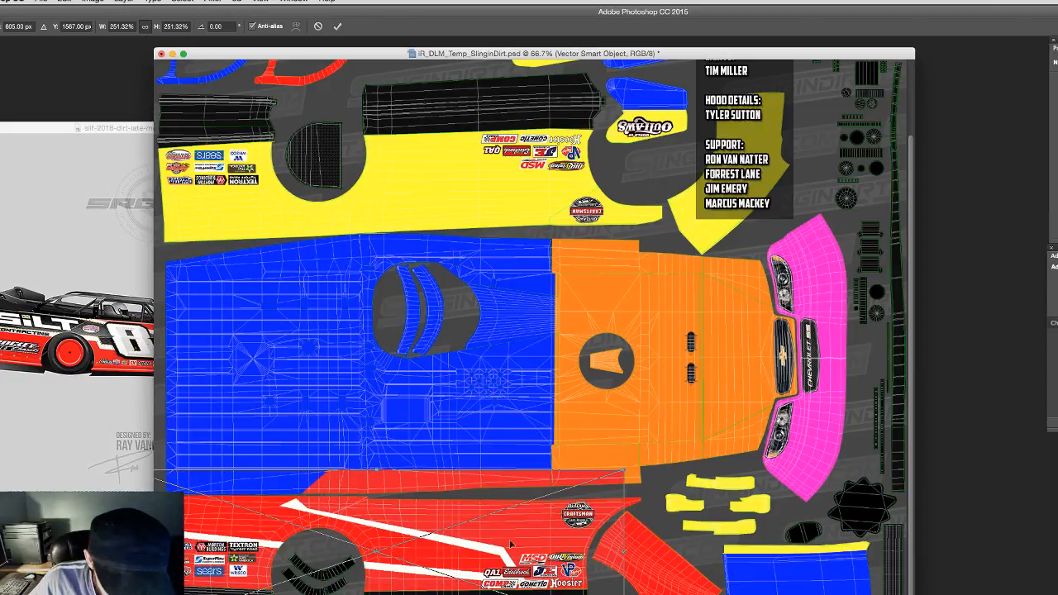
# Step: Reposition the graphic over the side panel, rotate it to -2.26°, and apply the transform
pyautogui.moveTo(510, 549); pyautogui.dragTo(535, 542)
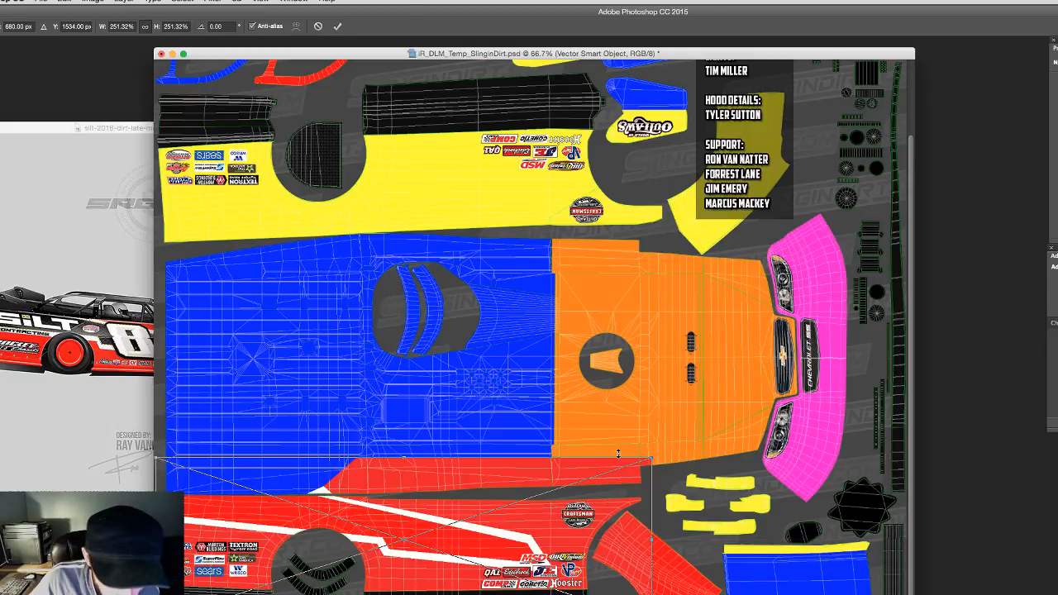
pyautogui.moveTo(663, 447); pyautogui.dragTo(655, 439)
pyautogui.moveTo(508, 534); pyautogui.dragTo(515, 542)
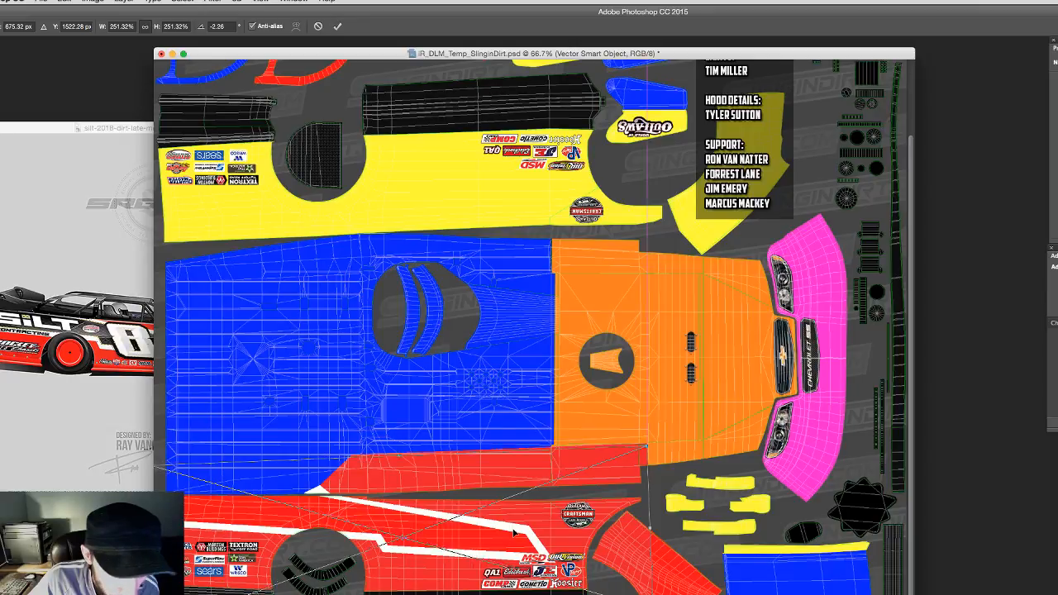
pyautogui.click(338, 27)
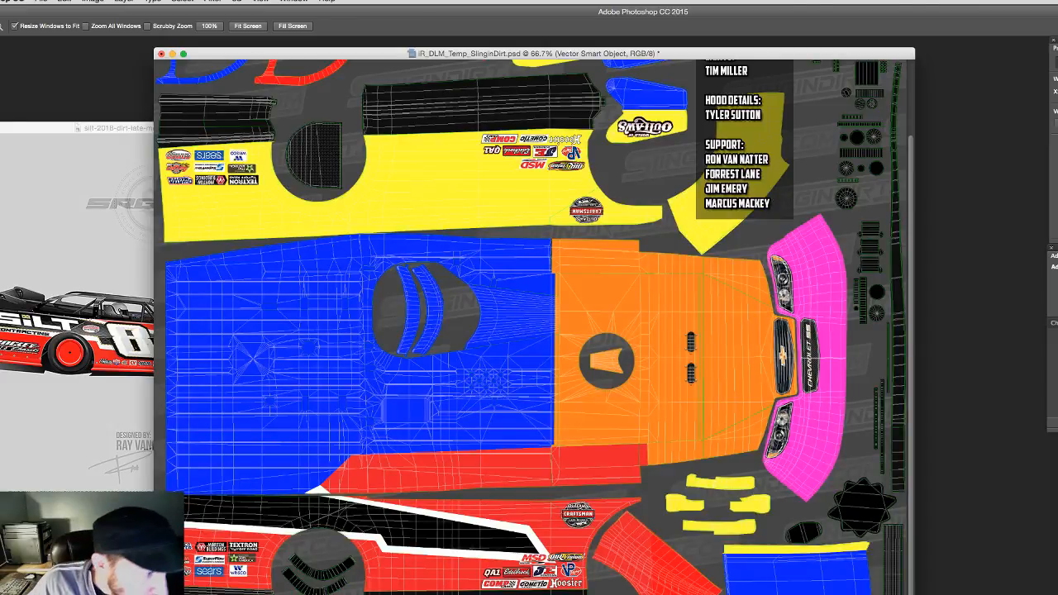
# Step: Nudge the placed graphic slightly towards the rear of the red side panel in small increments
pyautogui.press('v')
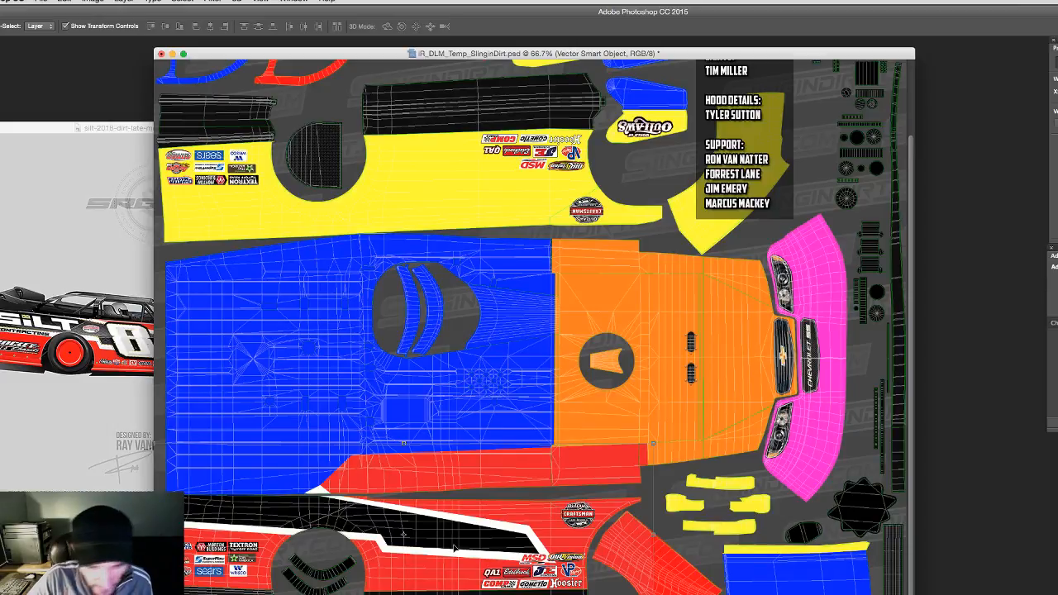
pyautogui.press('Left')
pyautogui.press('Left')
pyautogui.press('Left')
pyautogui.press('Left')
pyautogui.press('Left')
pyautogui.press('Left')
pyautogui.press('Left')
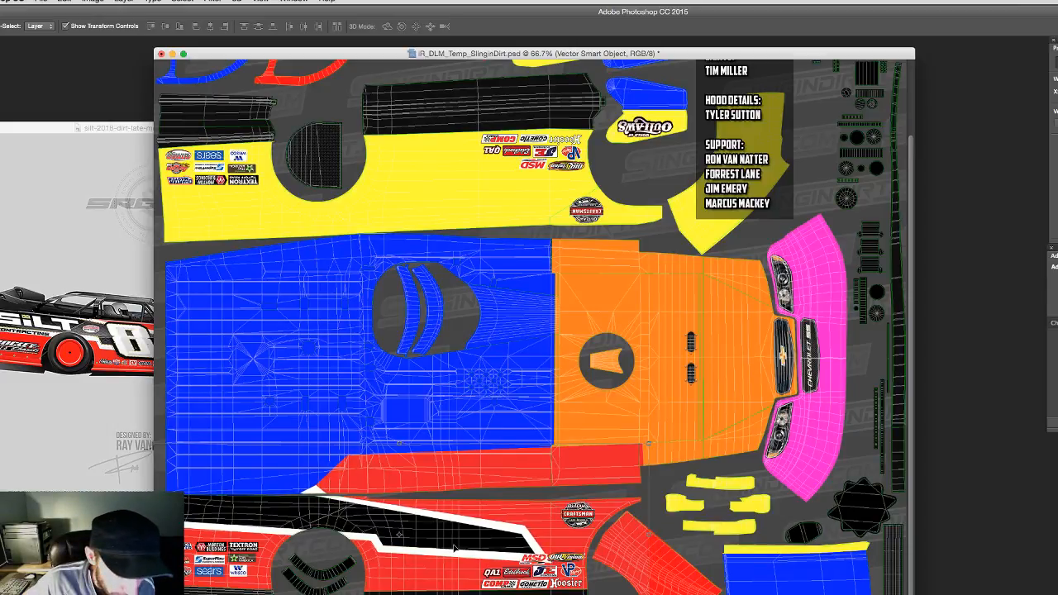
pyautogui.press('Left')
pyautogui.press('Left')
pyautogui.press('Left')
pyautogui.press('Left')
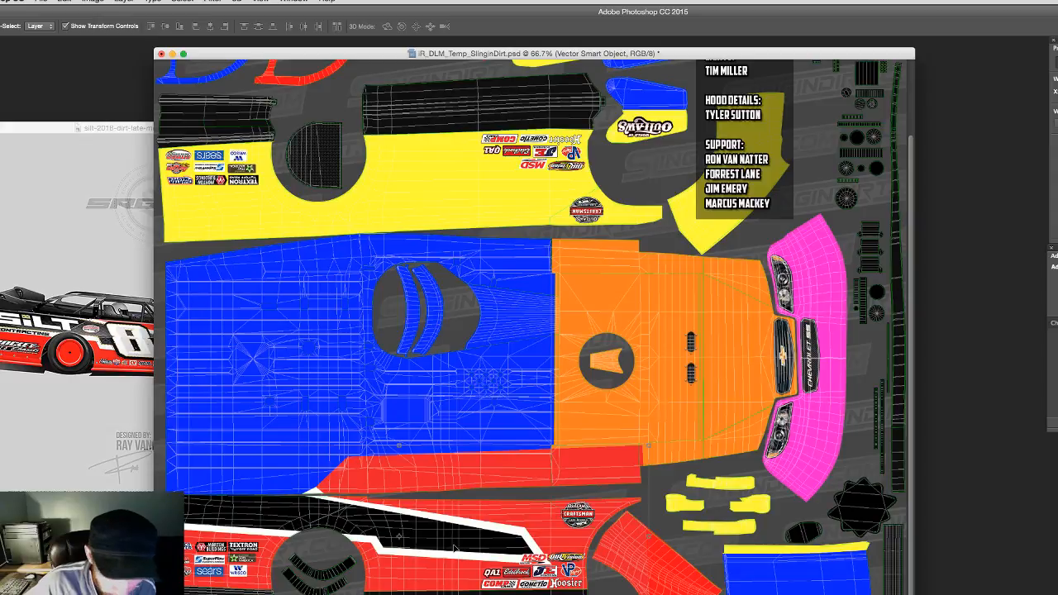
pyautogui.press('Left')
pyautogui.press('Left')
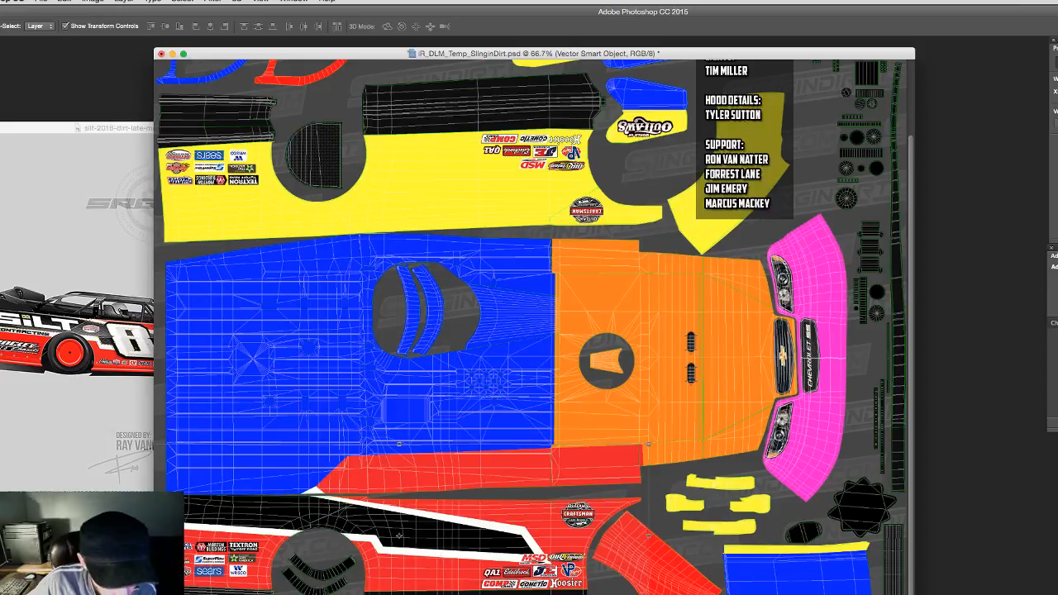
# Step: Add a Color Overlay in Color blend mode to the Right Side Poly layer and choose its overlay colour
pyautogui.click(1057, 381)
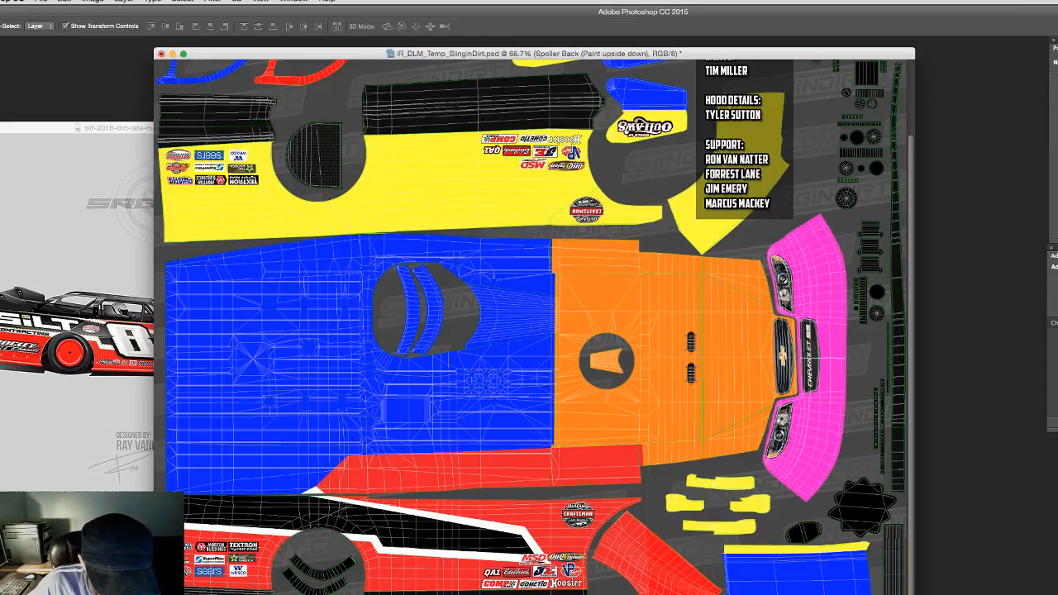
pyautogui.click(1056, 388)
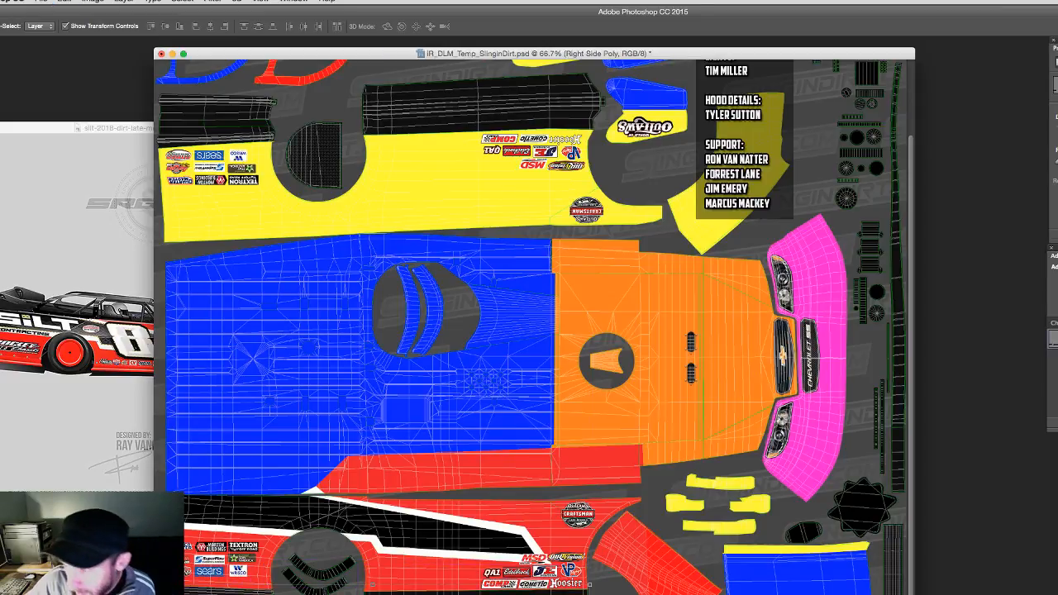
pyautogui.doubleClick(1056, 388)
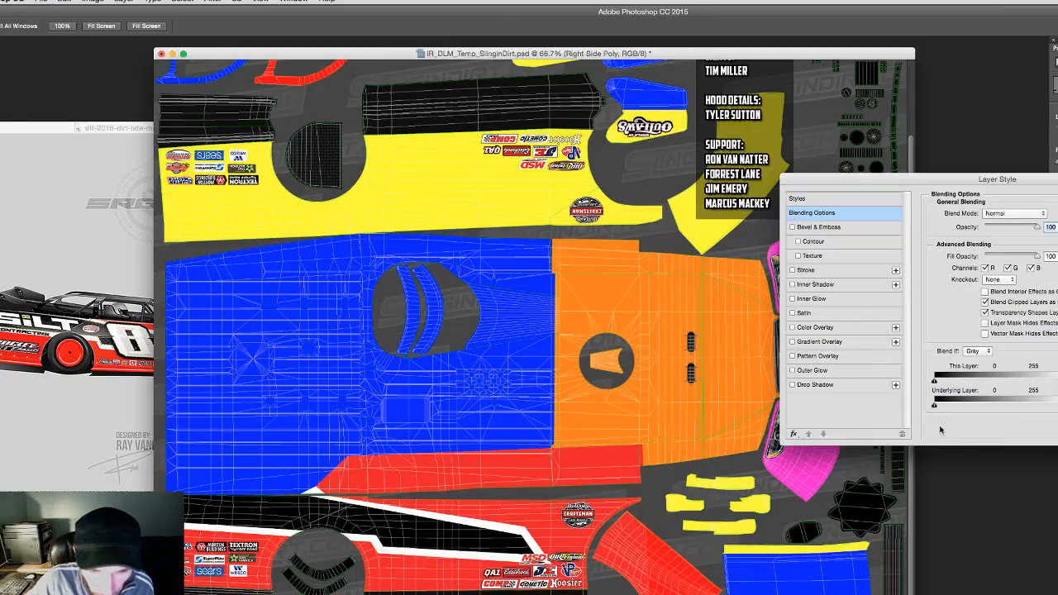
pyautogui.click(792, 328)
pyautogui.click(810, 329)
pyautogui.click(1044, 214)
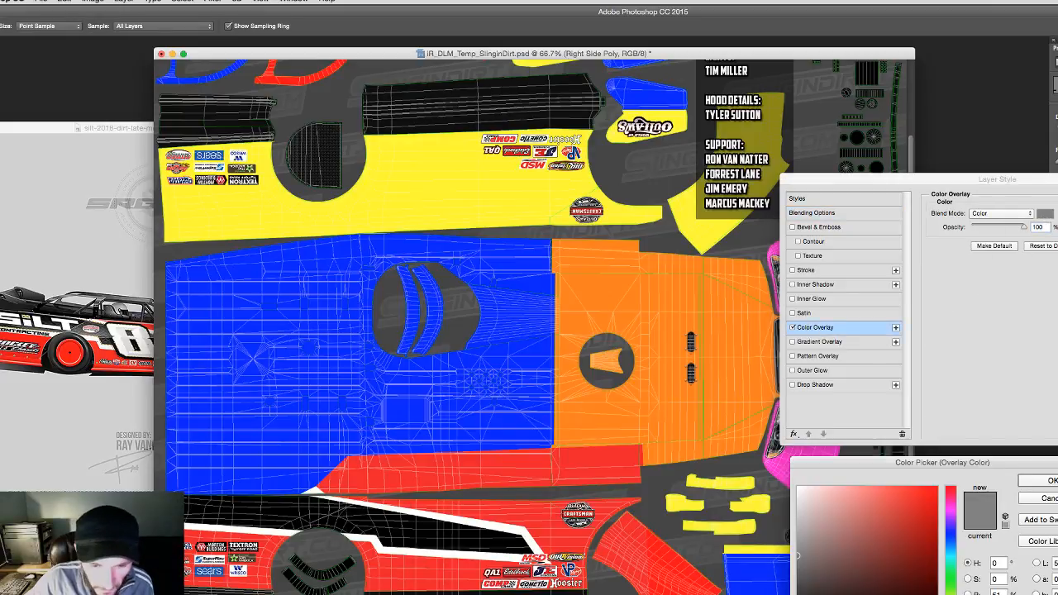
pyautogui.press('Return')
pyautogui.press('Return')
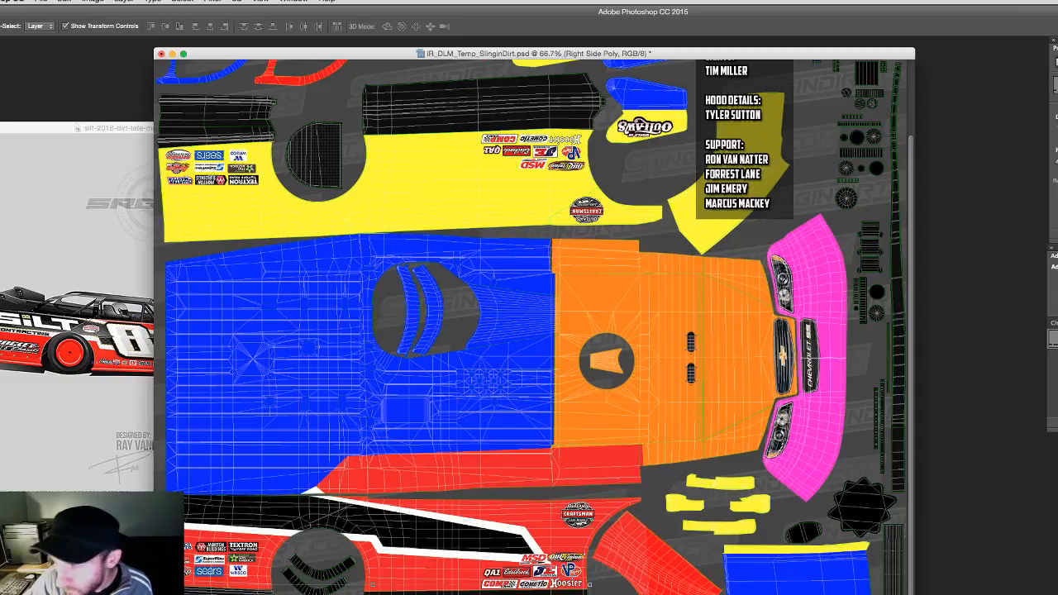
# Step: Sample the red of the adjoining nose piece as the Right Side Poly overlay colour, set its blend mode to Normal, and apply
pyautogui.click(1047, 214)
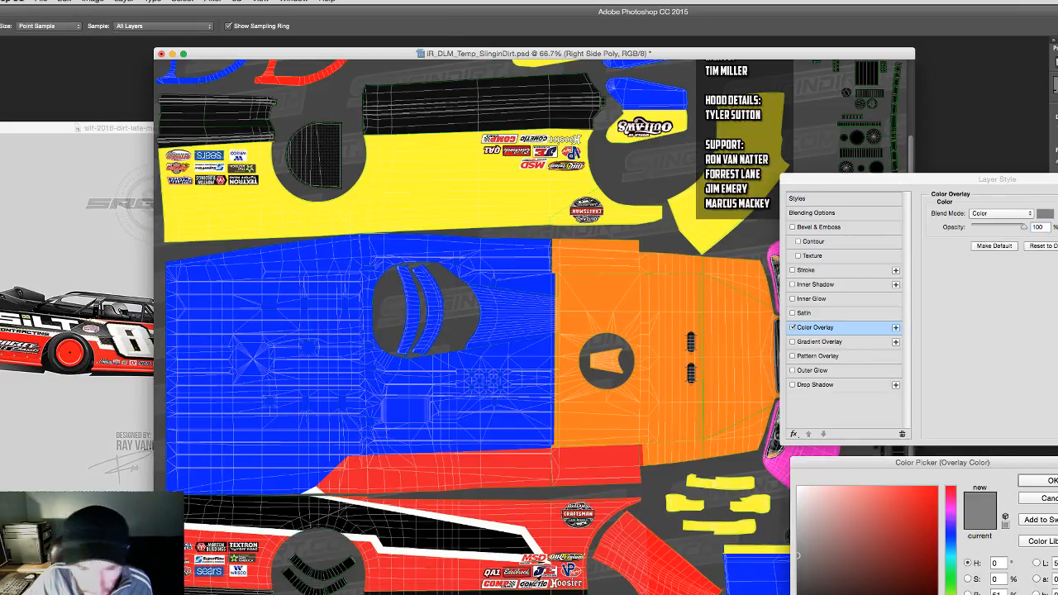
pyautogui.click(684, 564)
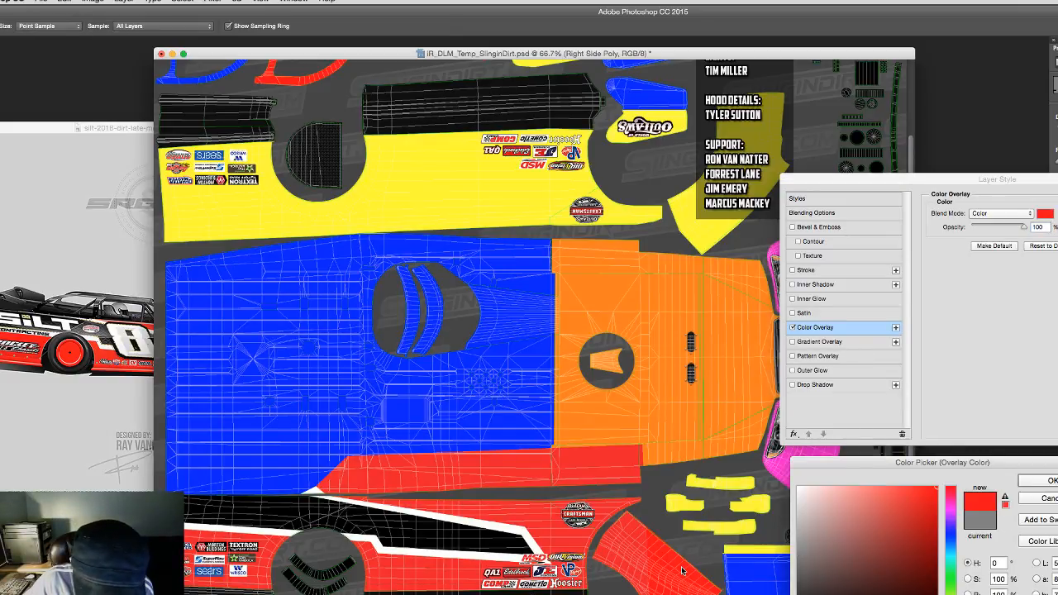
pyautogui.click(1045, 481)
pyautogui.click(1001, 213)
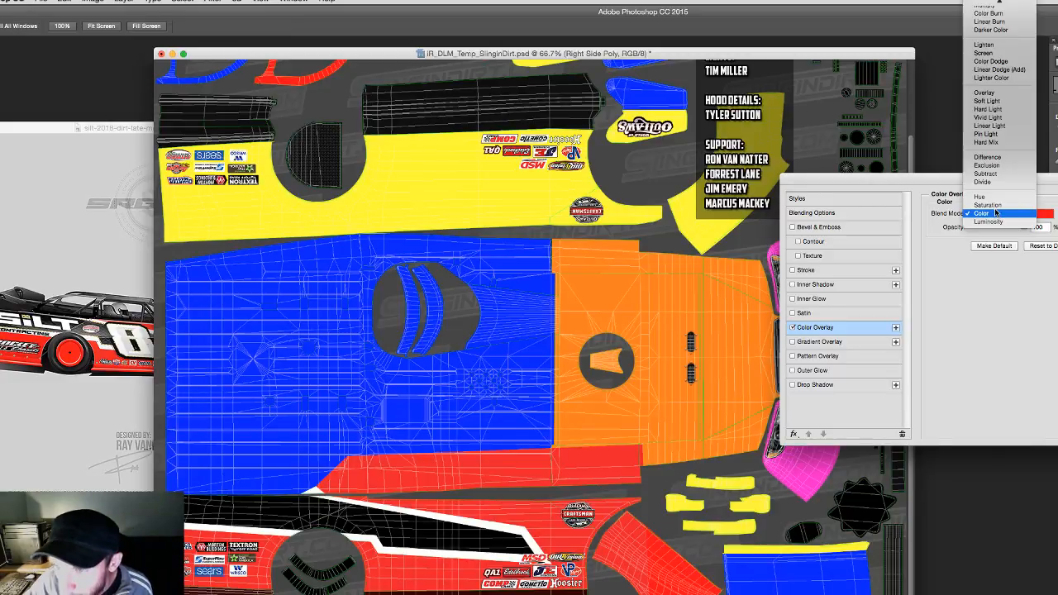
pyautogui.click(984, 3)
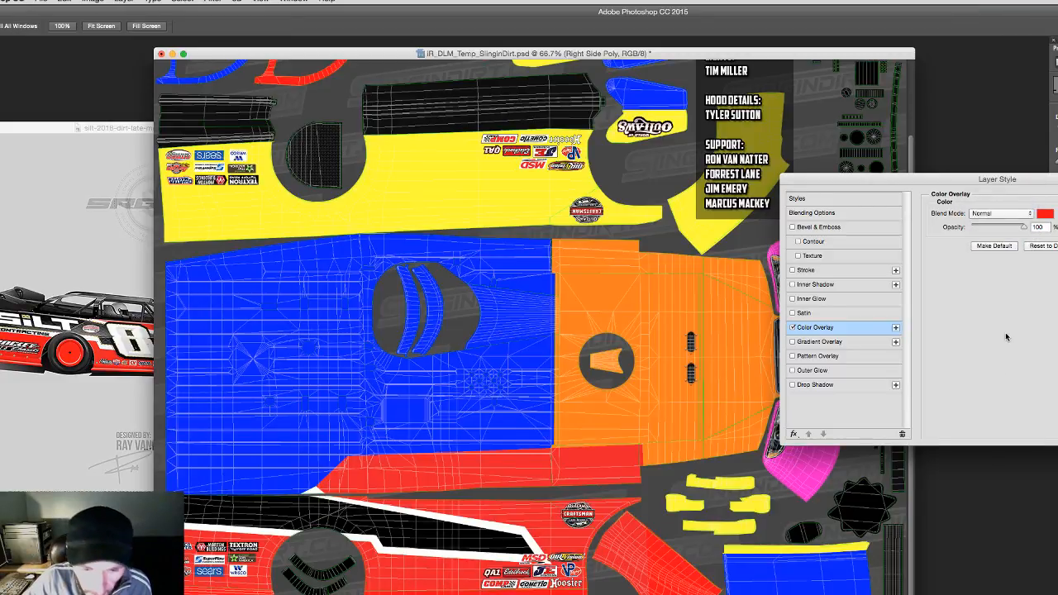
pyautogui.press('Return')
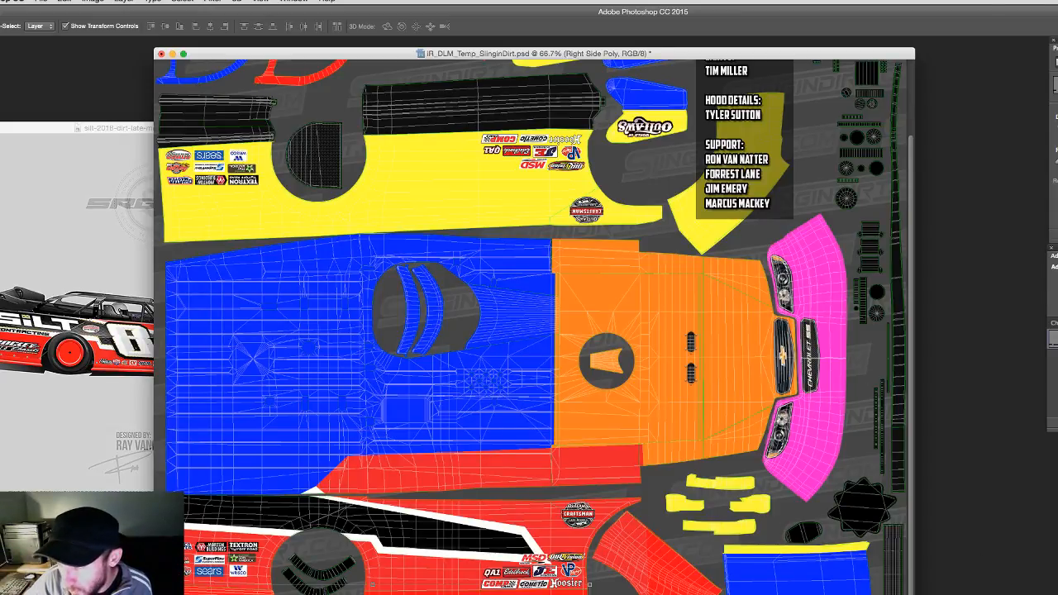
# Step: Resample the Right Side Poly overlay colour from the red of the placed side graphic and apply the layer style
pyautogui.doubleClick(1057, 388)
pyautogui.click(1044, 214)
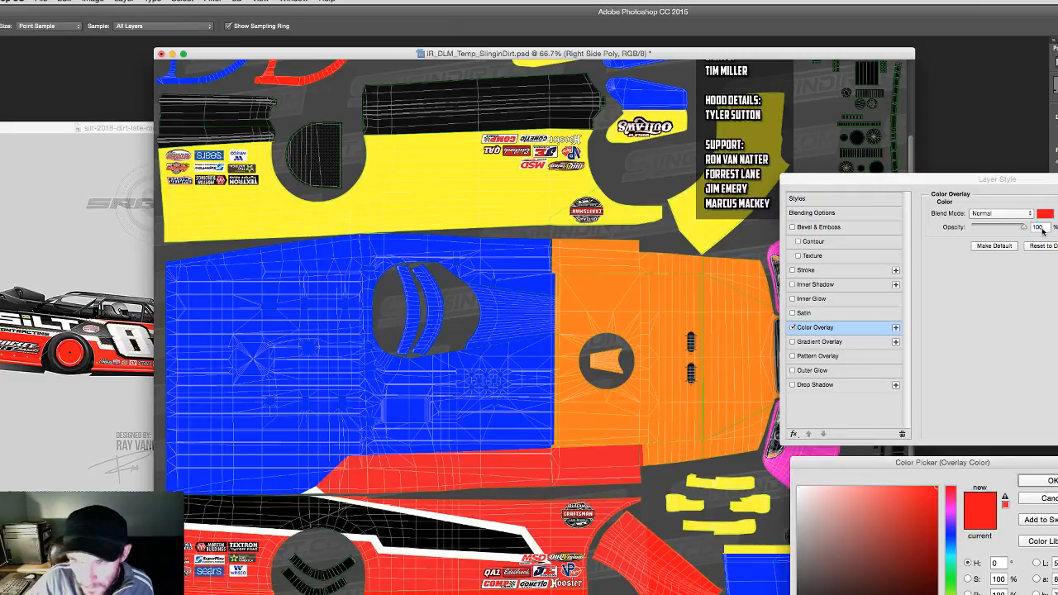
pyautogui.click(472, 570)
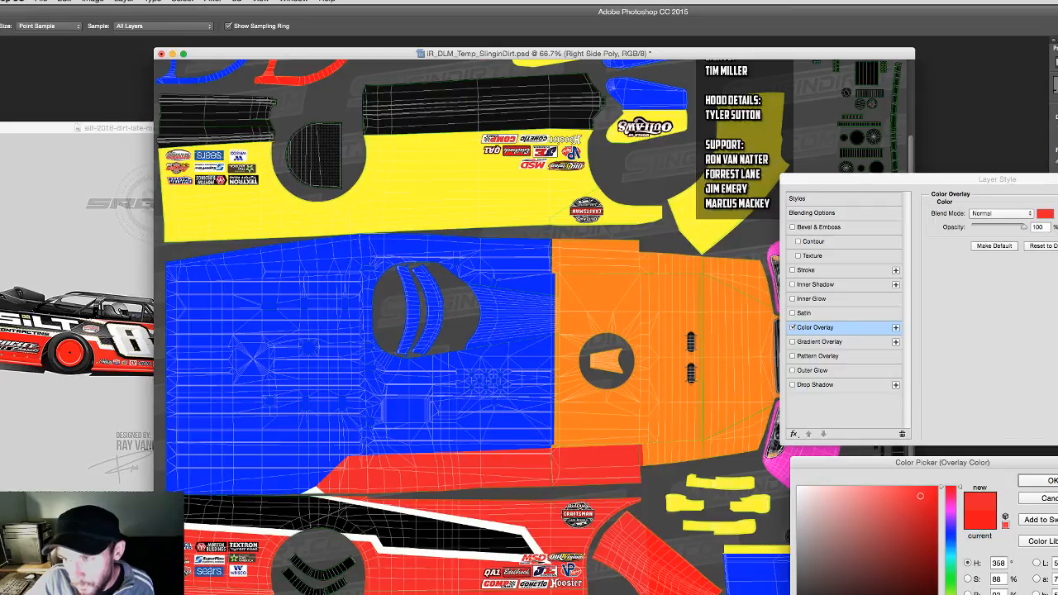
pyautogui.press('Return')
pyautogui.press('Return')
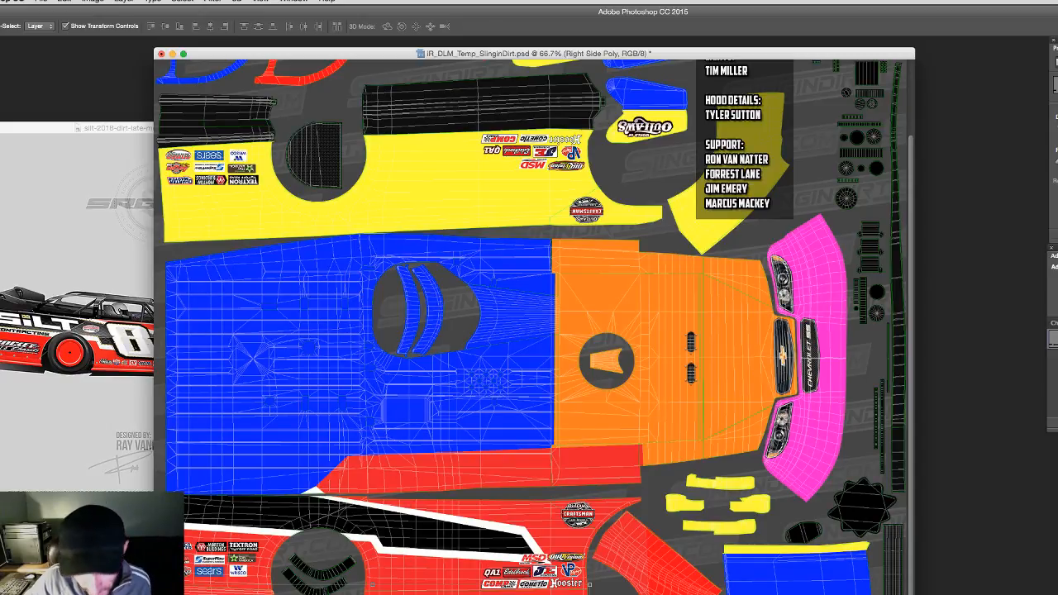
# Step: Add a Color Overlay in Normal blend mode to the Nose Right layer
pyautogui.click(798, 539)
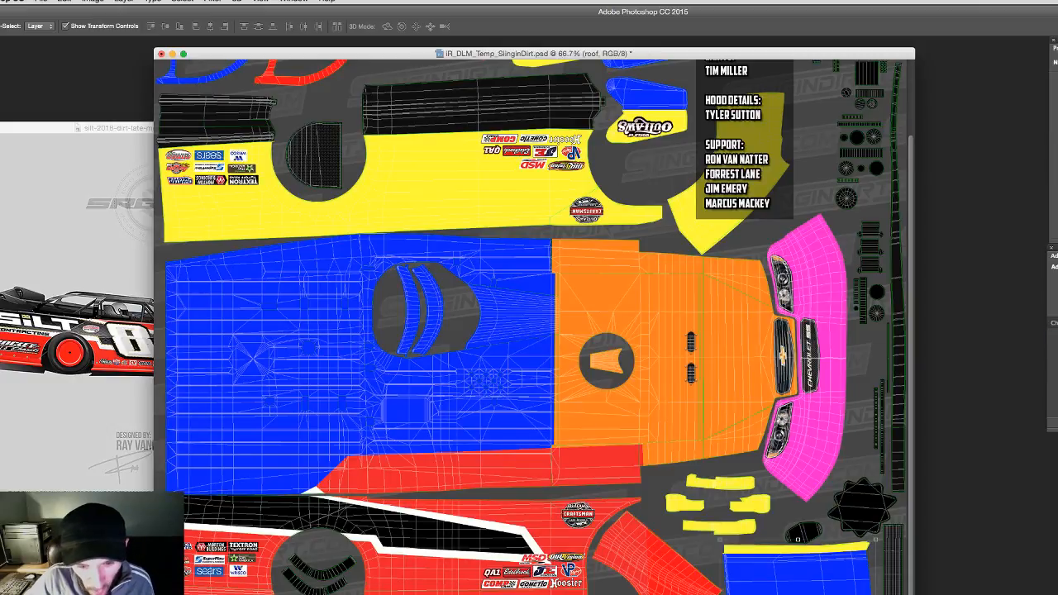
pyautogui.click(663, 566)
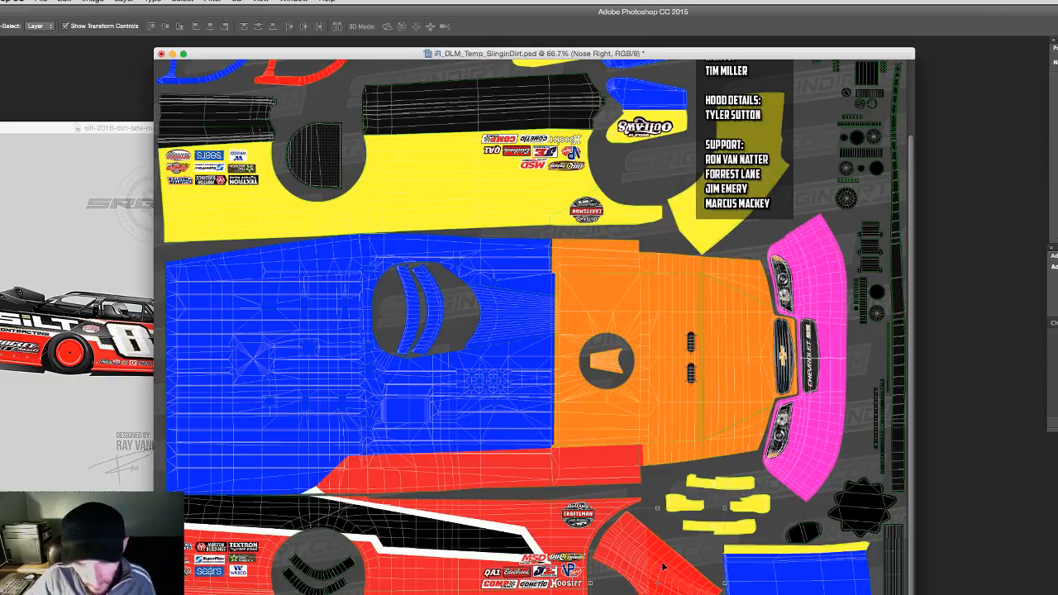
pyautogui.doubleClick(1057, 380)
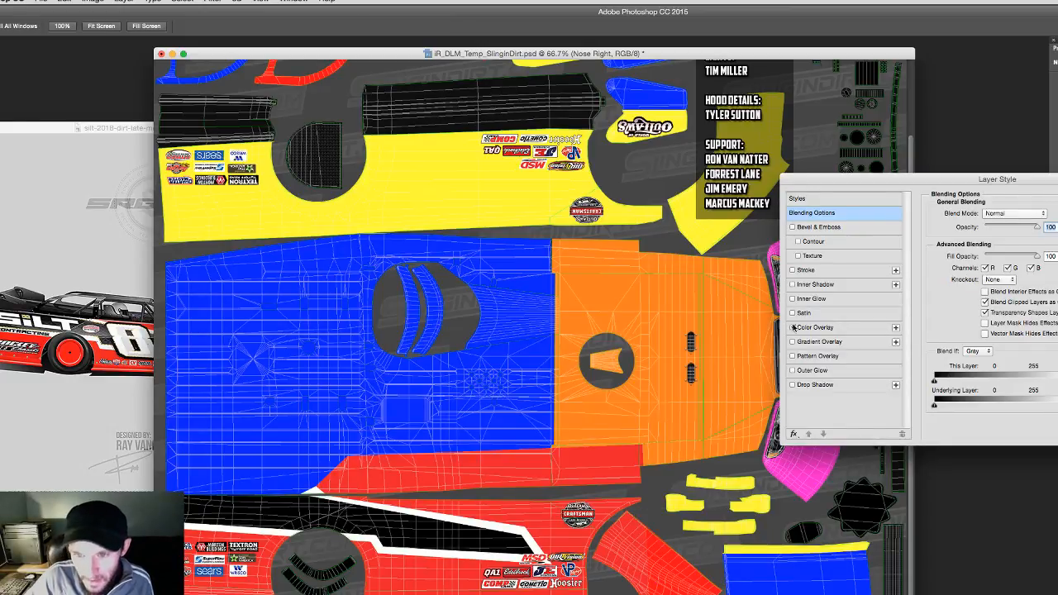
pyautogui.click(815, 331)
pyautogui.click(1008, 210)
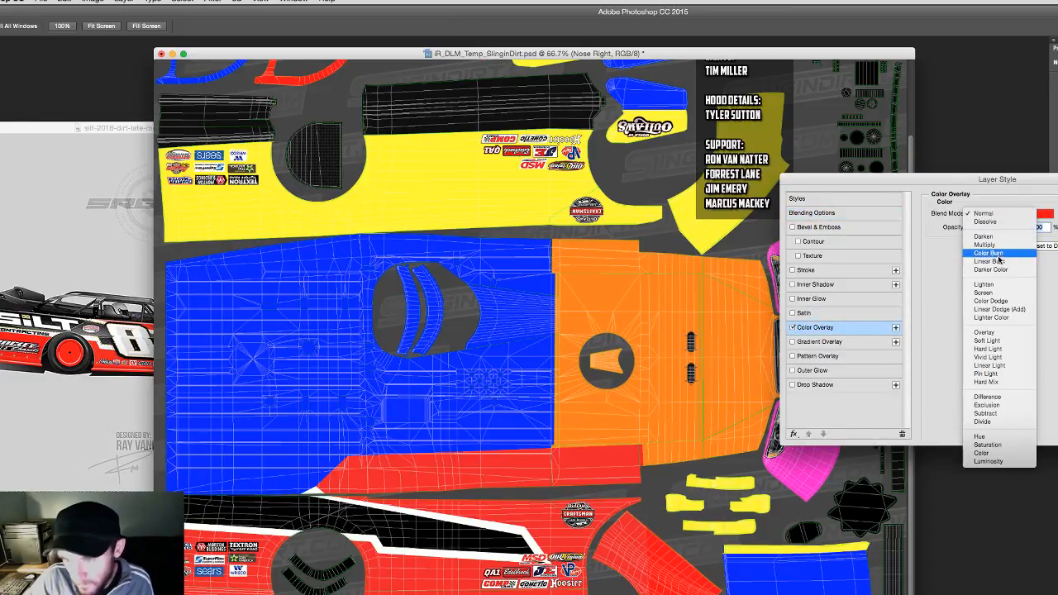
pyautogui.click(988, 332)
pyautogui.click(982, 214)
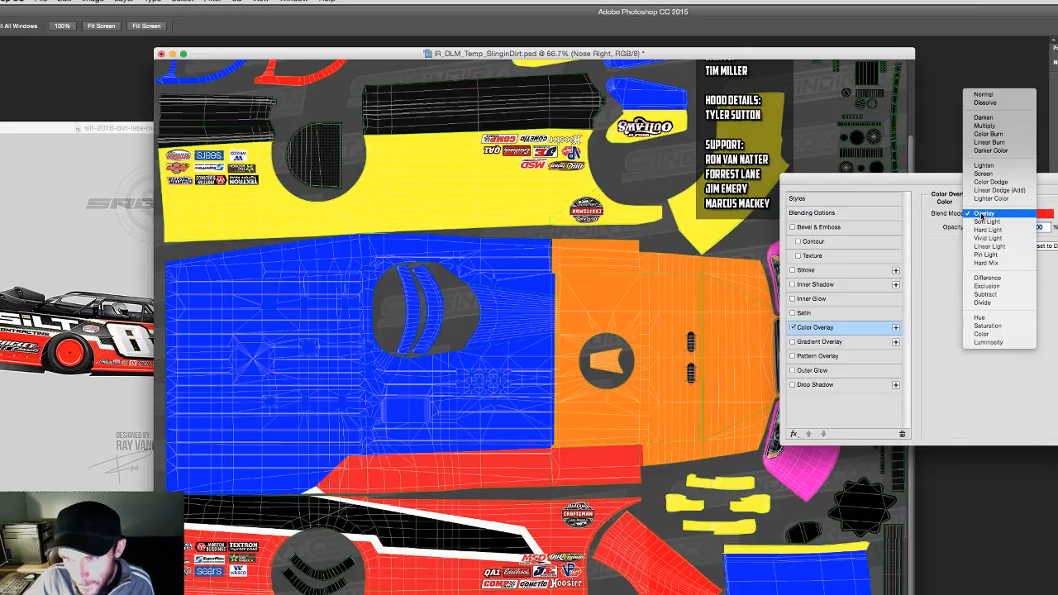
pyautogui.click(984, 101)
# Step: Match the Nose Right overlay colour to the side panel's red and apply the layer style
pyautogui.click(1045, 214)
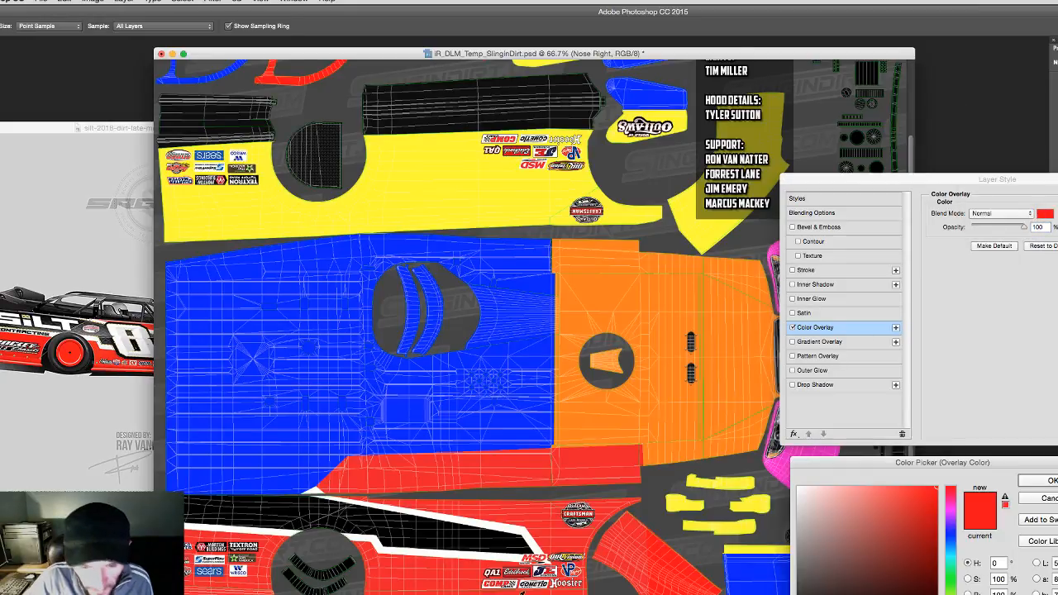
pyautogui.click(1051, 481)
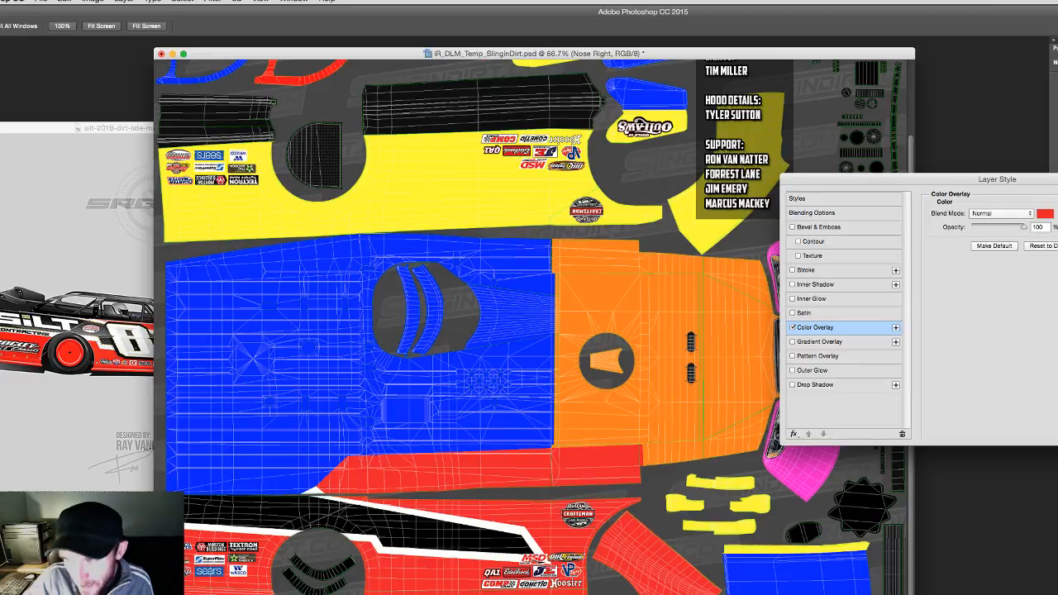
pyautogui.press('Return')
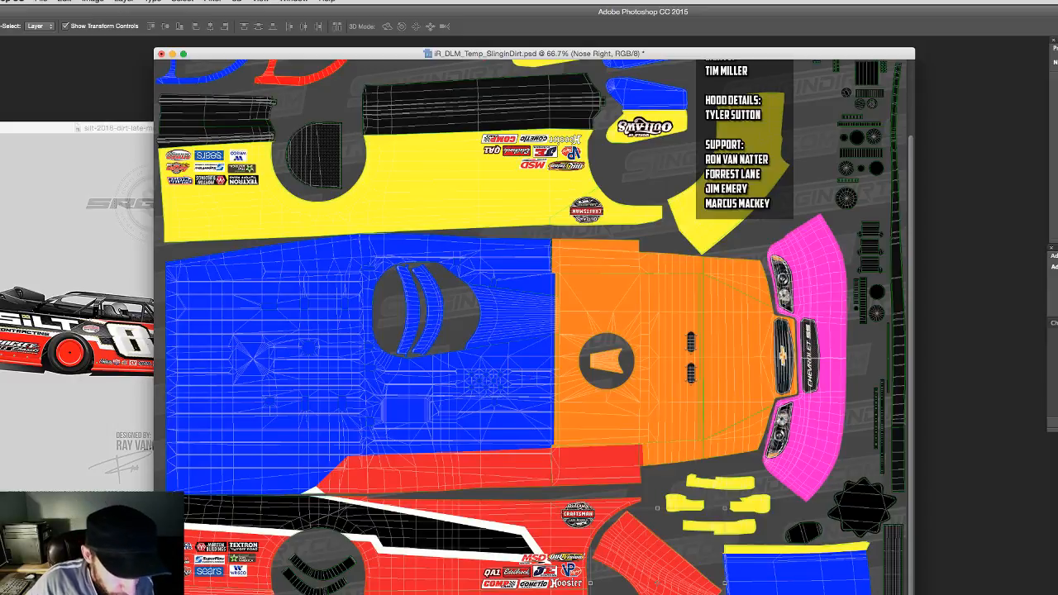
# Step: Open the placed Vector Smart Object in Illustrator, extend the lower red shape's bottom-left corner outward, and save the file
pyautogui.click(1056, 496)
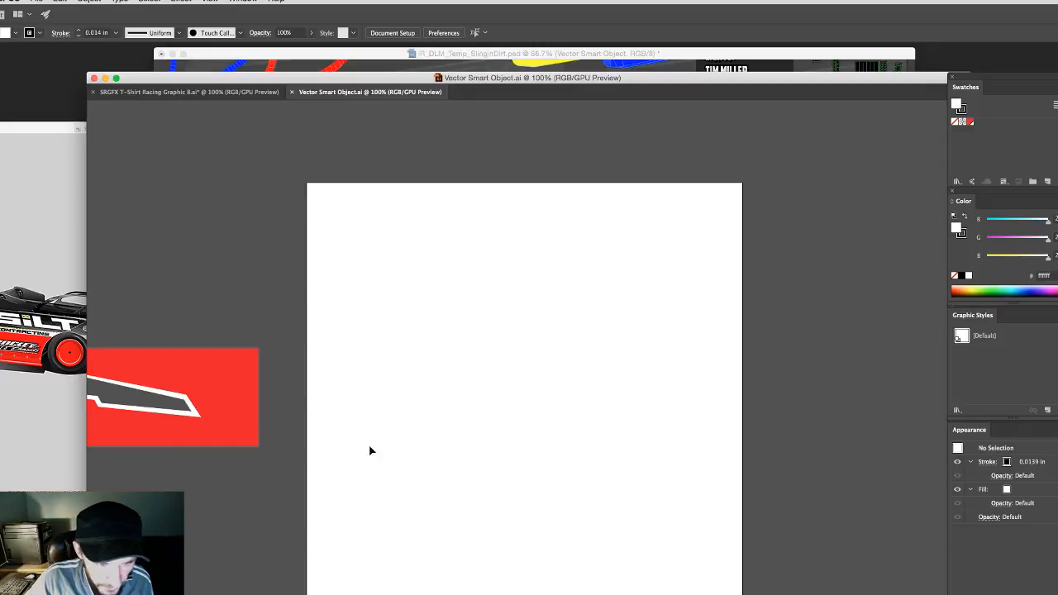
pyautogui.hscroll(-7, 179, 434)
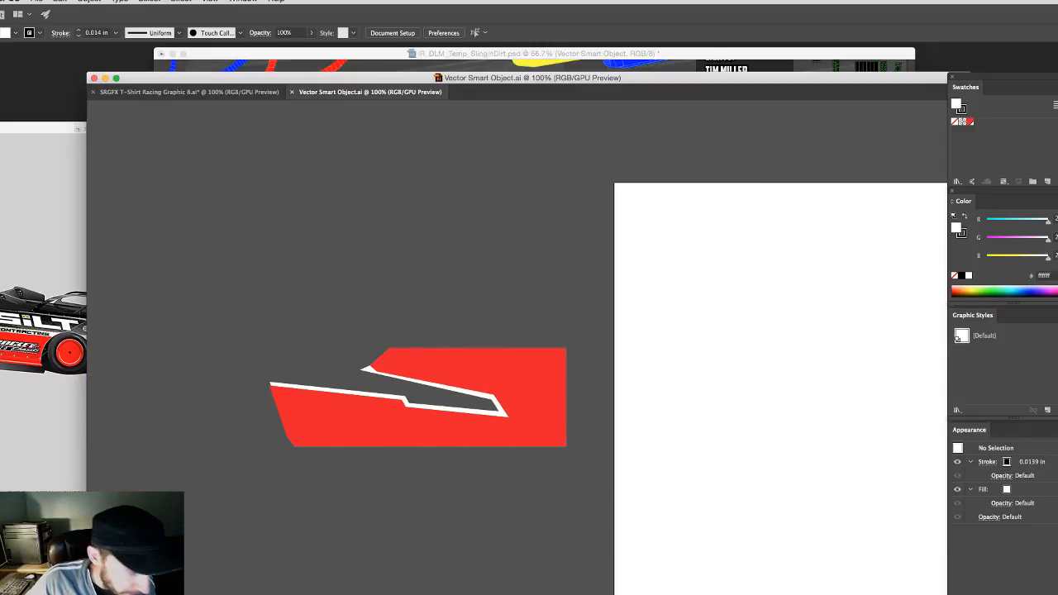
pyautogui.press('super+equal')
pyautogui.press('super+equal')
pyautogui.press('super+equal')
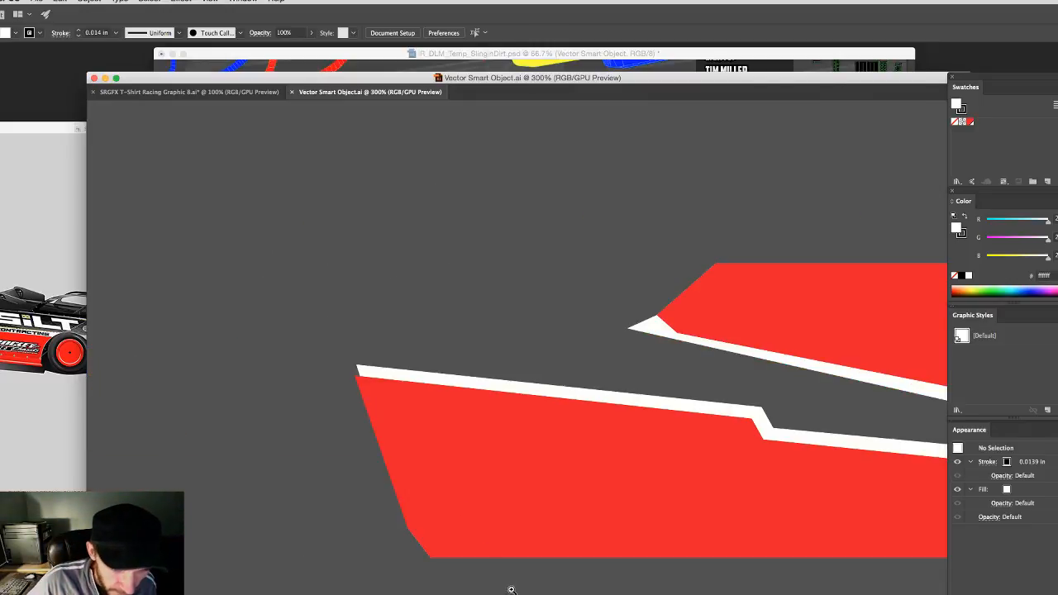
pyautogui.press('super+equal')
pyautogui.moveTo(332, 295); pyautogui.dragTo(331, 361)
pyautogui.click(378, 432)
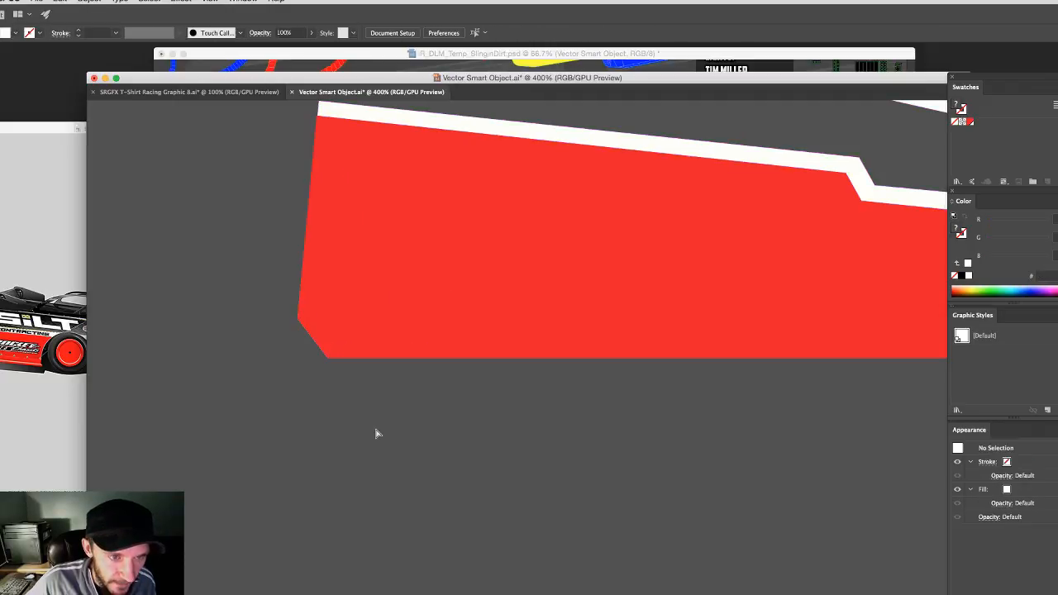
pyautogui.press('super+s')
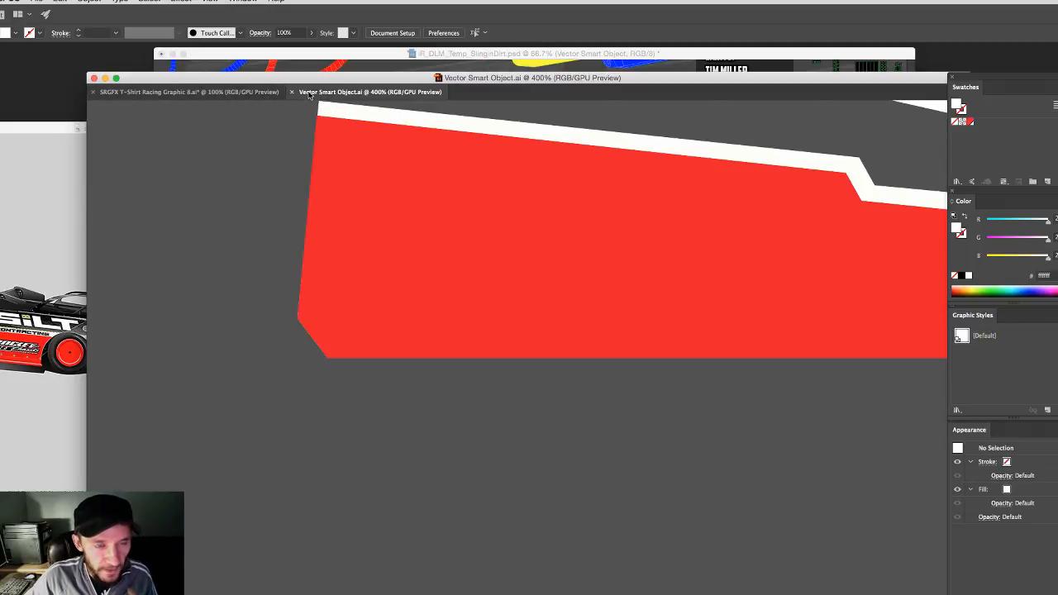
# Step: Switch to Photoshop to examine the reshaped graphic on the car template and return to Illustrator
pyautogui.click(241, 92)
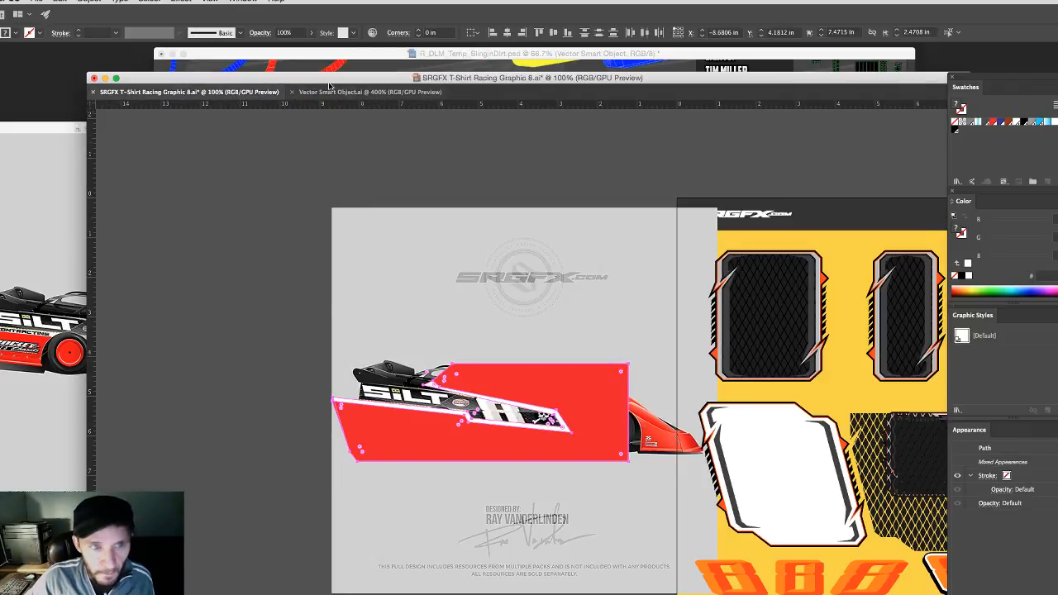
pyautogui.press('super+Tab')
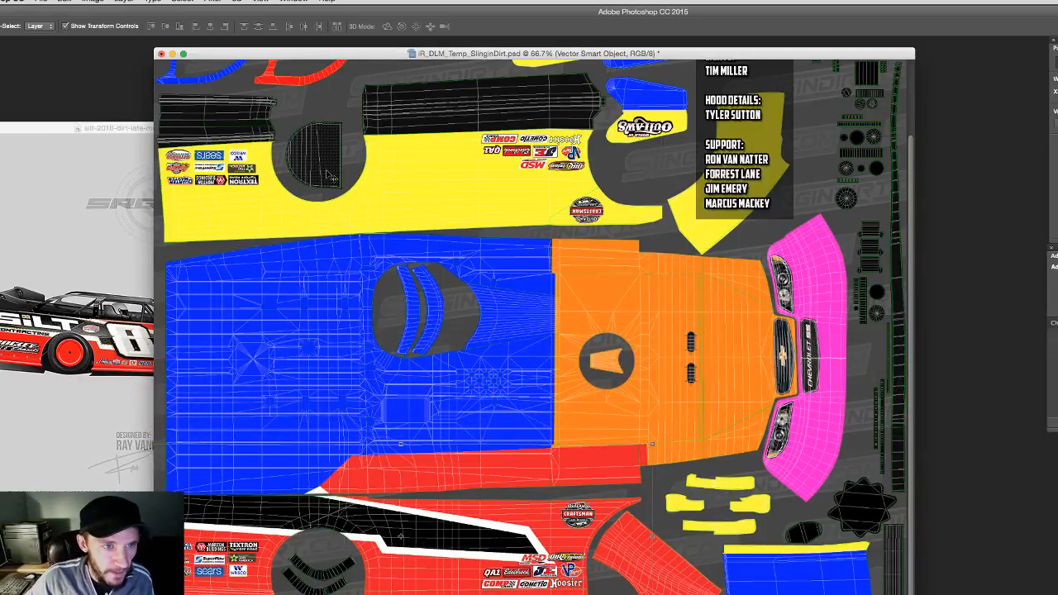
pyautogui.press('super+Tab')
# Step: In Vector Smart Object.ai, change the global PANTONE 185 U swatch to orange, RGB 237, 131, 36
pyautogui.click(377, 91)
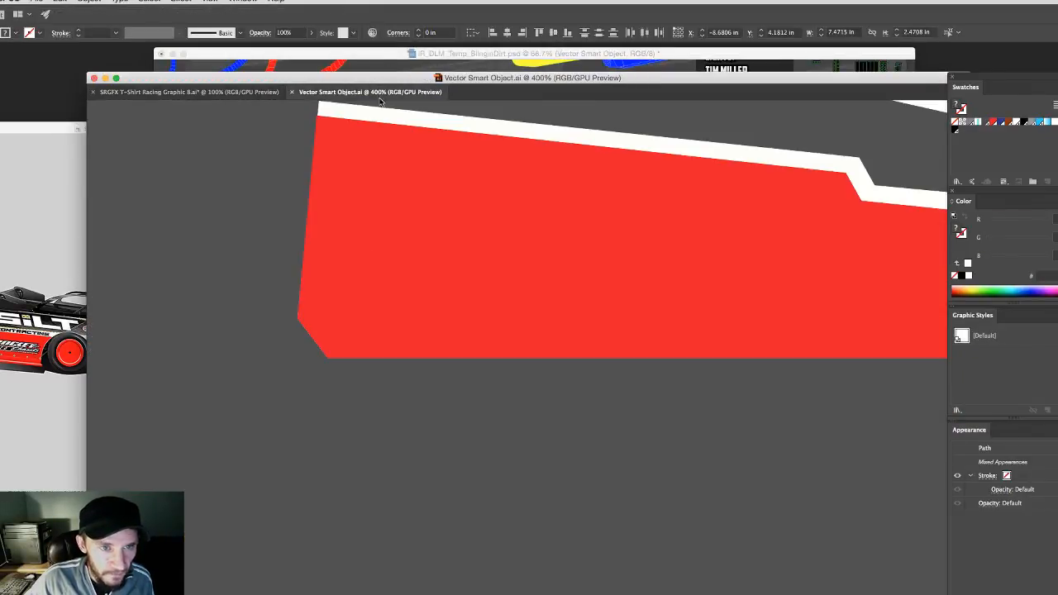
pyautogui.click(506, 348)
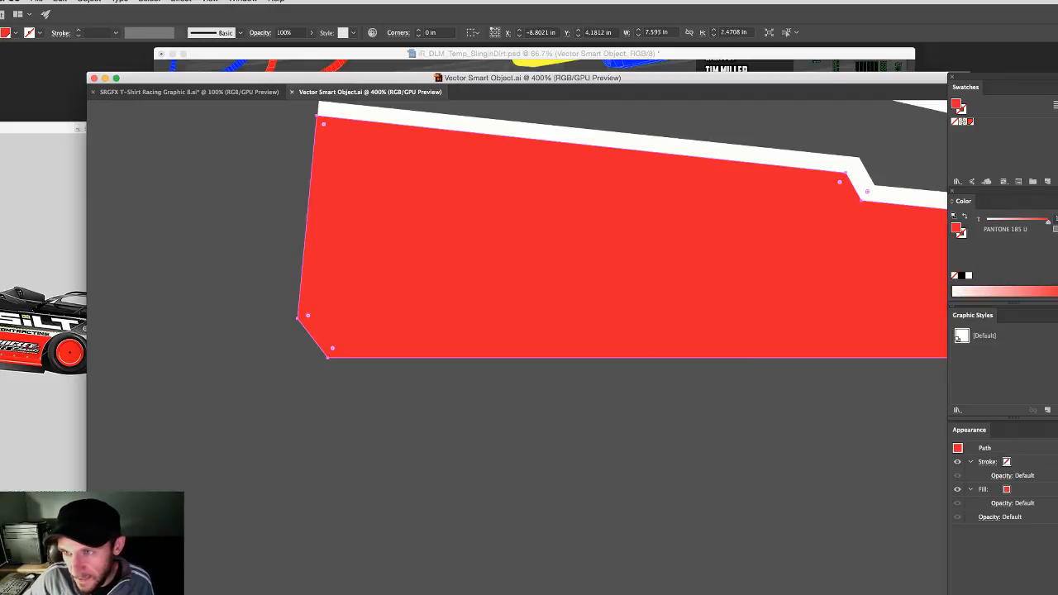
pyautogui.doubleClick(972, 122)
pyautogui.moveTo(852, 401); pyautogui.dragTo(881, 402)
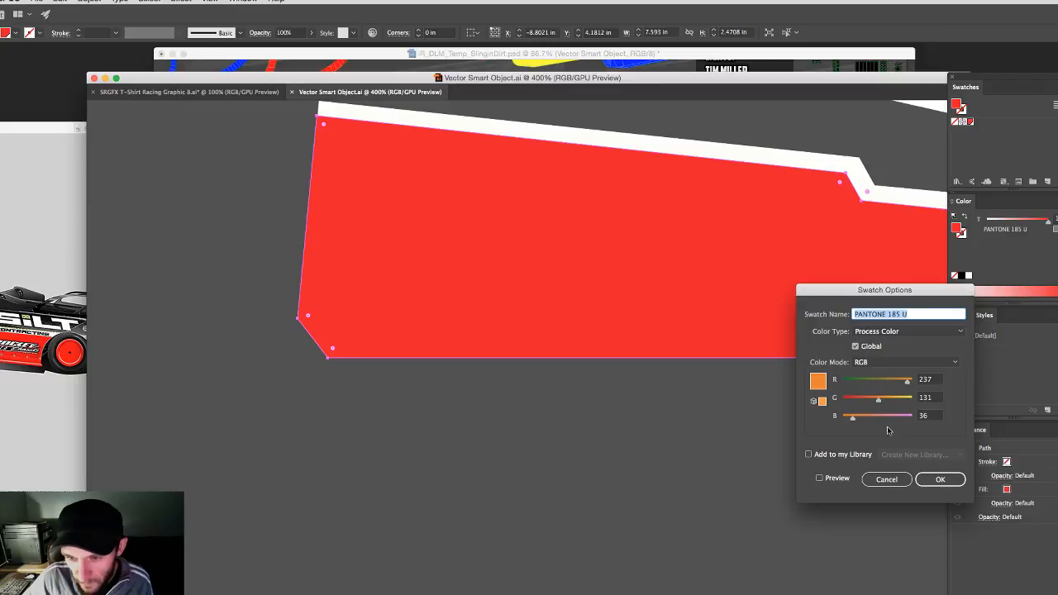
pyautogui.click(923, 478)
pyautogui.click(790, 459)
# Step: Check the recoloured graphic in Photoshop, and close SRGFX T-Shirt Racing Graphic 8.ai in Illustrator without saving
pyautogui.click(233, 94)
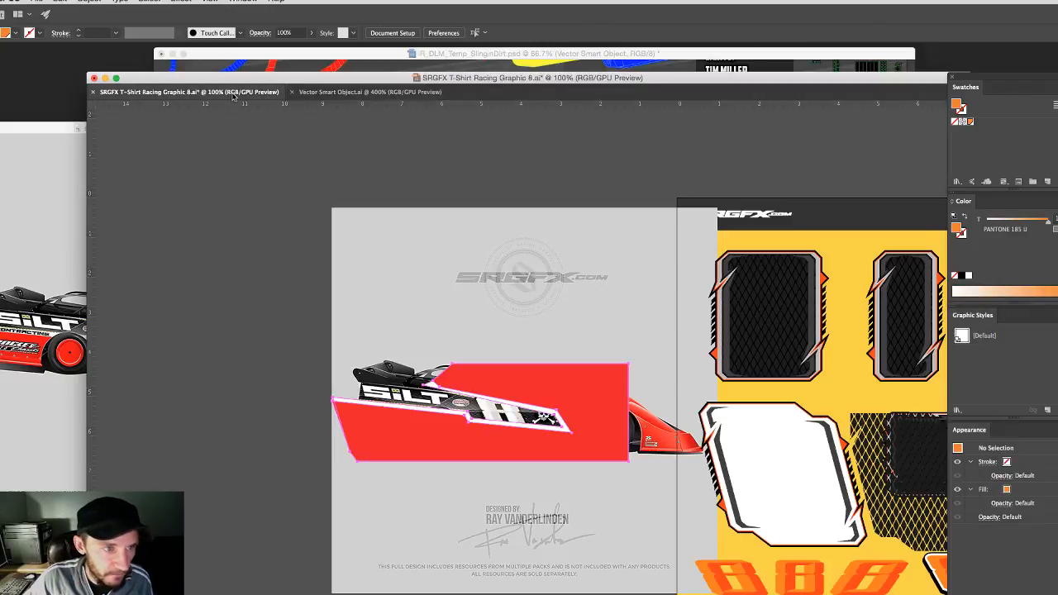
pyautogui.press('super+Tab')
pyautogui.click(255, 363)
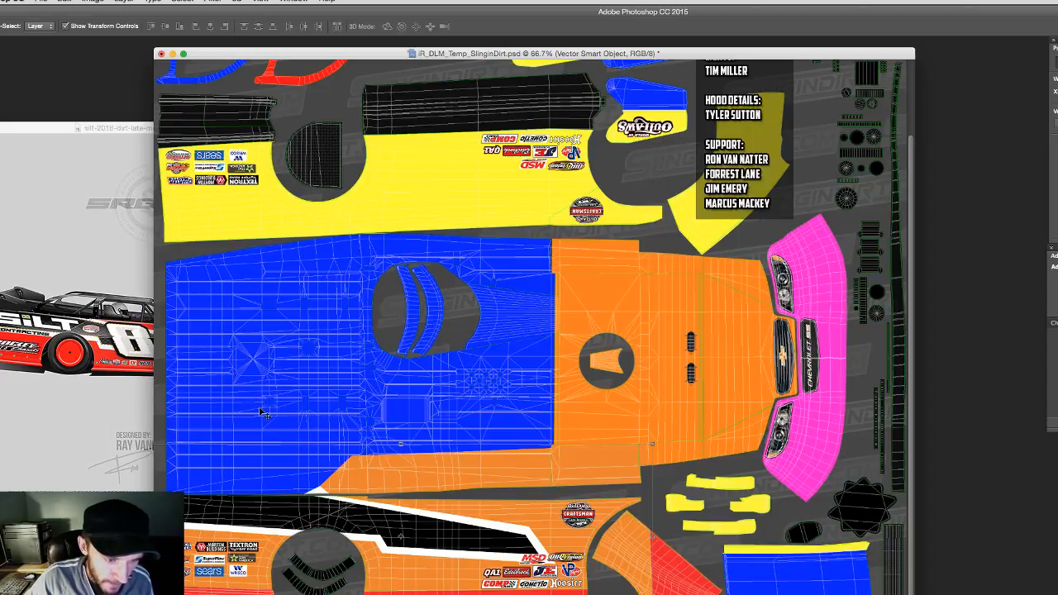
pyautogui.press('super+Tab')
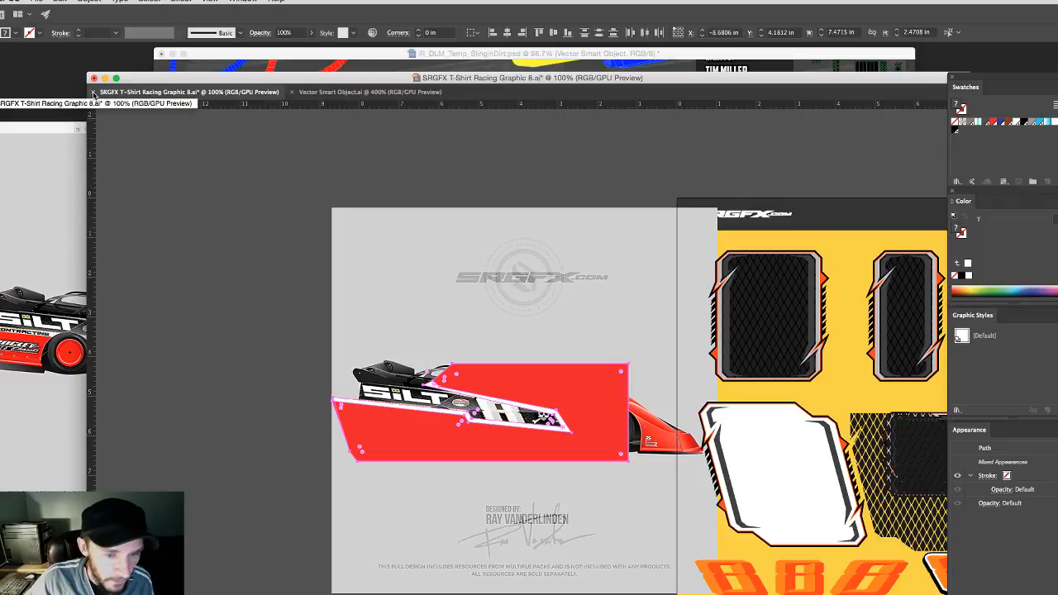
pyautogui.click(93, 93)
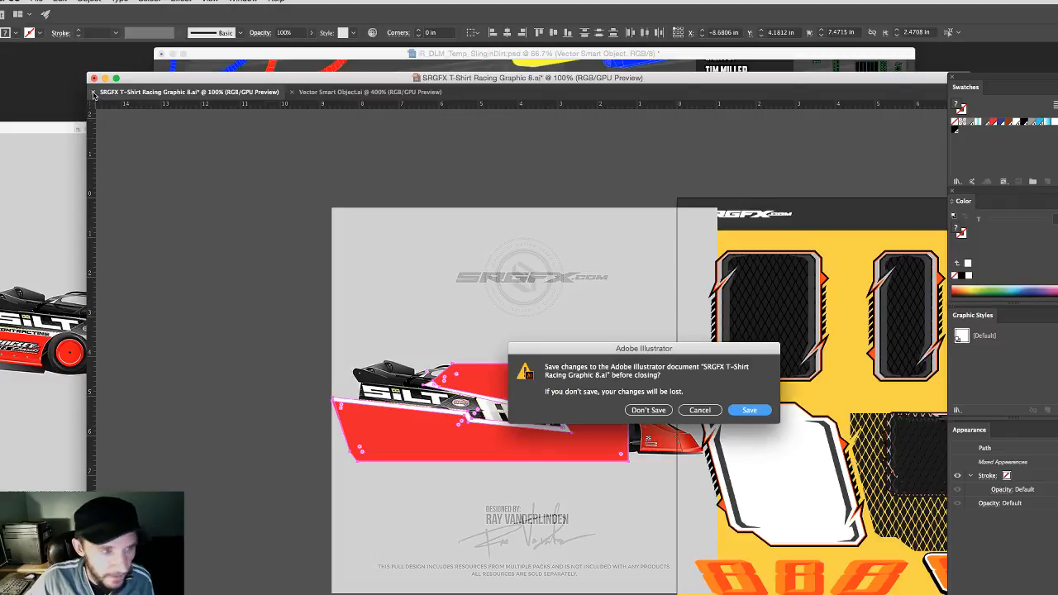
pyautogui.click(661, 411)
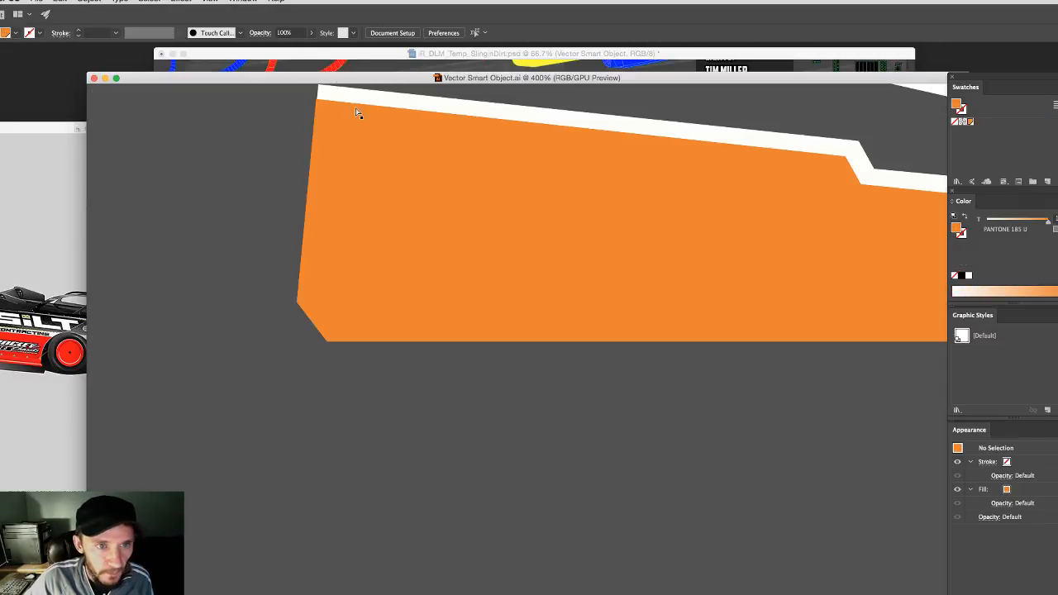
# Step: Undo the orange swatch change, save Vector Smart Object.ai, and close its window
pyautogui.press('super+z')
pyautogui.click(295, 114)
pyautogui.press('super+s')
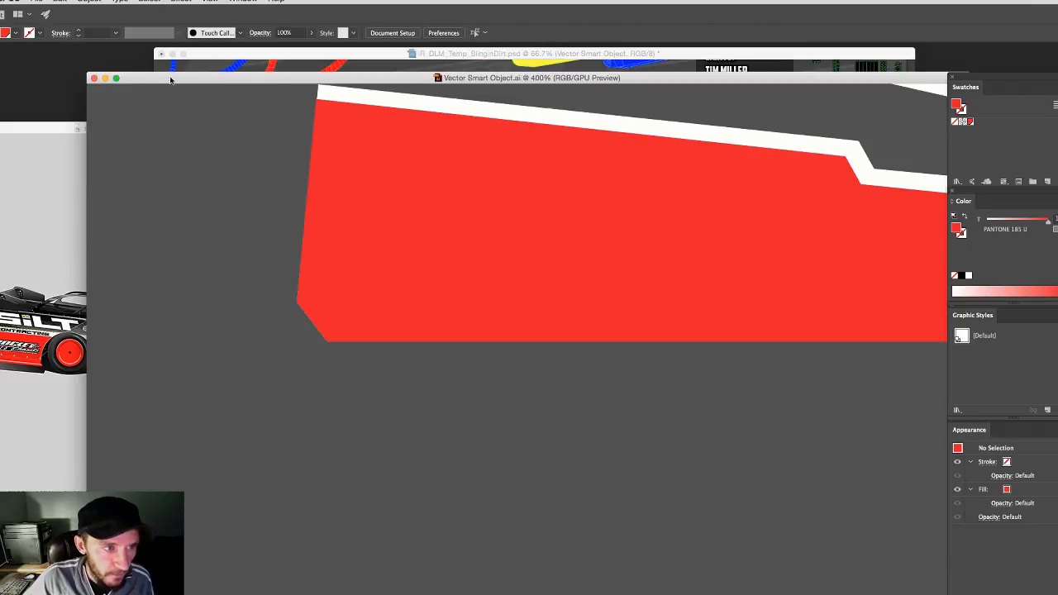
pyautogui.moveTo(176, 81); pyautogui.dragTo(177, 166)
pyautogui.click(93, 170)
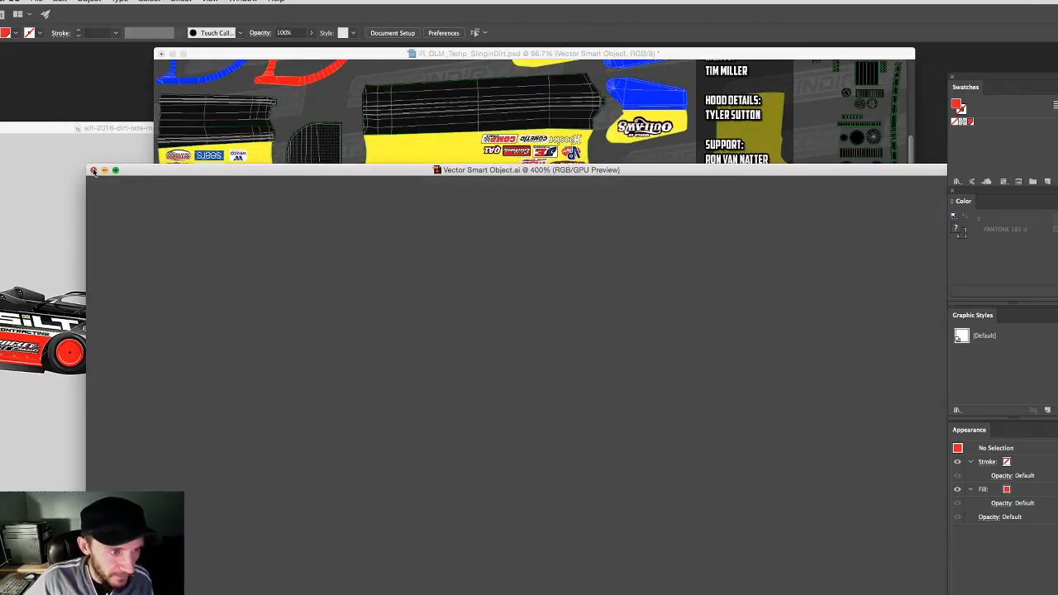
pyautogui.click(652, 445)
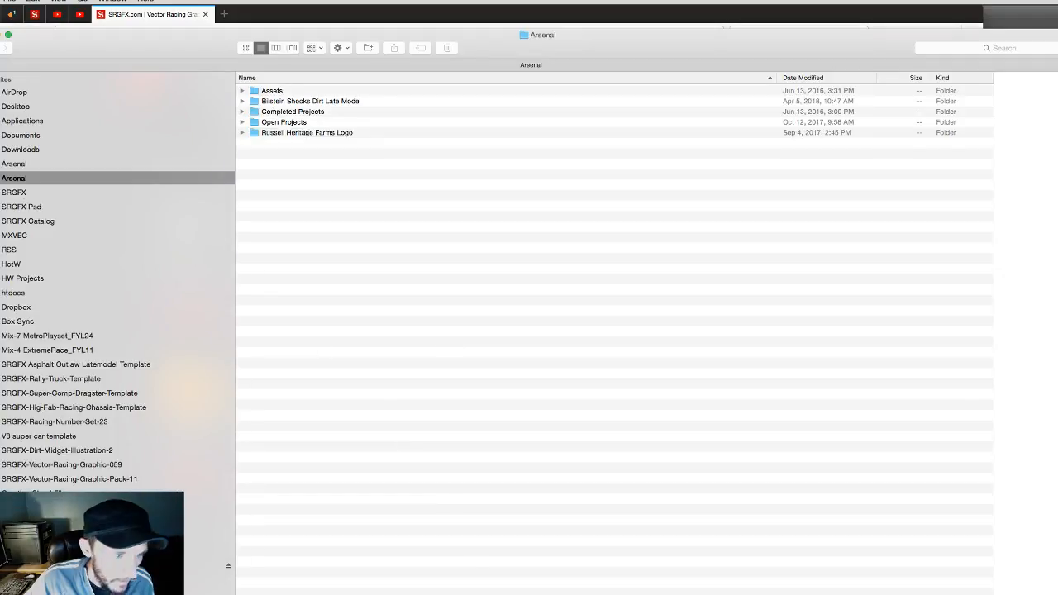
# Step: Browse the SRGFX Logo folder, preview its logo files, and open SRGFX Logo.ai in Illustrator
pyautogui.click(29, 193)
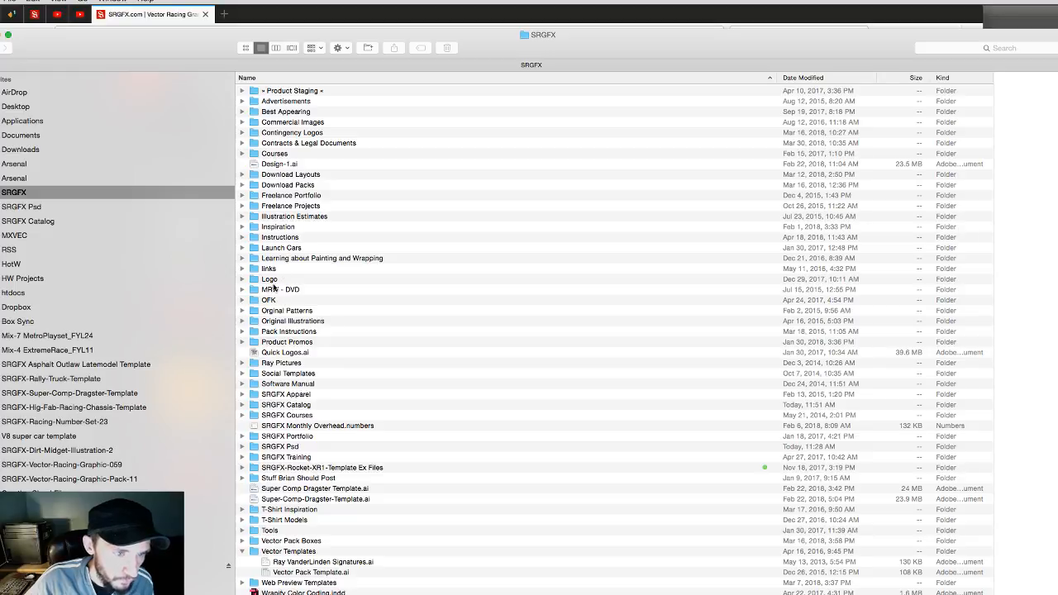
pyautogui.doubleClick(276, 281)
pyautogui.click(316, 132)
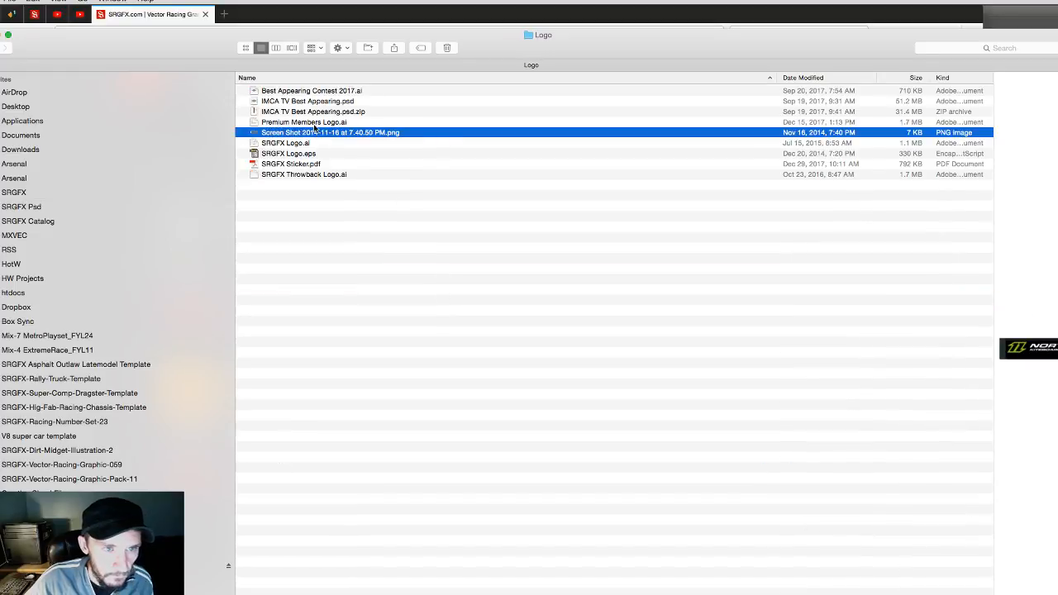
pyautogui.click(316, 123)
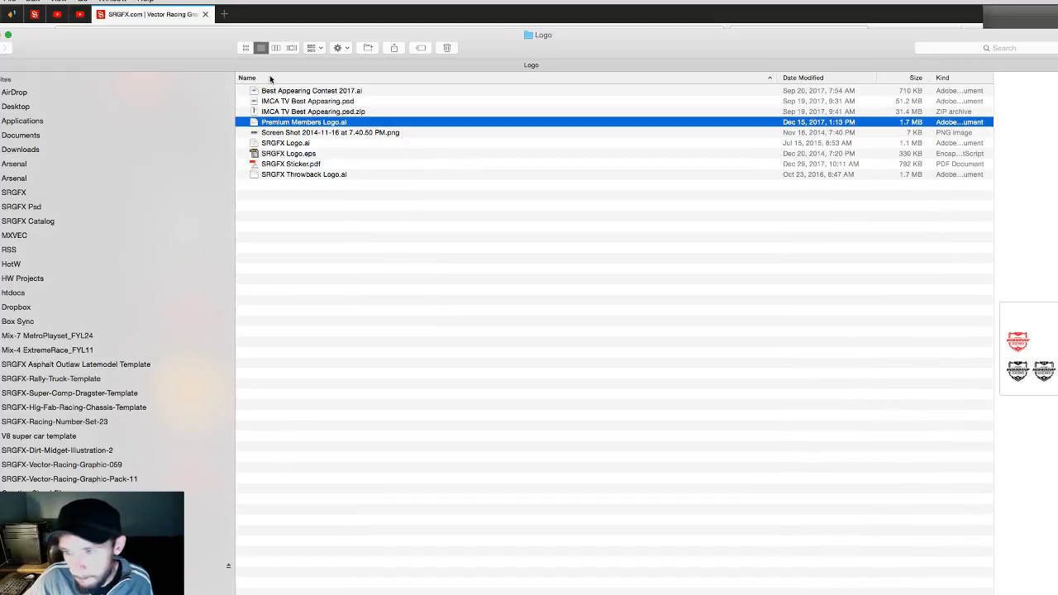
pyautogui.click(315, 91)
pyautogui.press('Down')
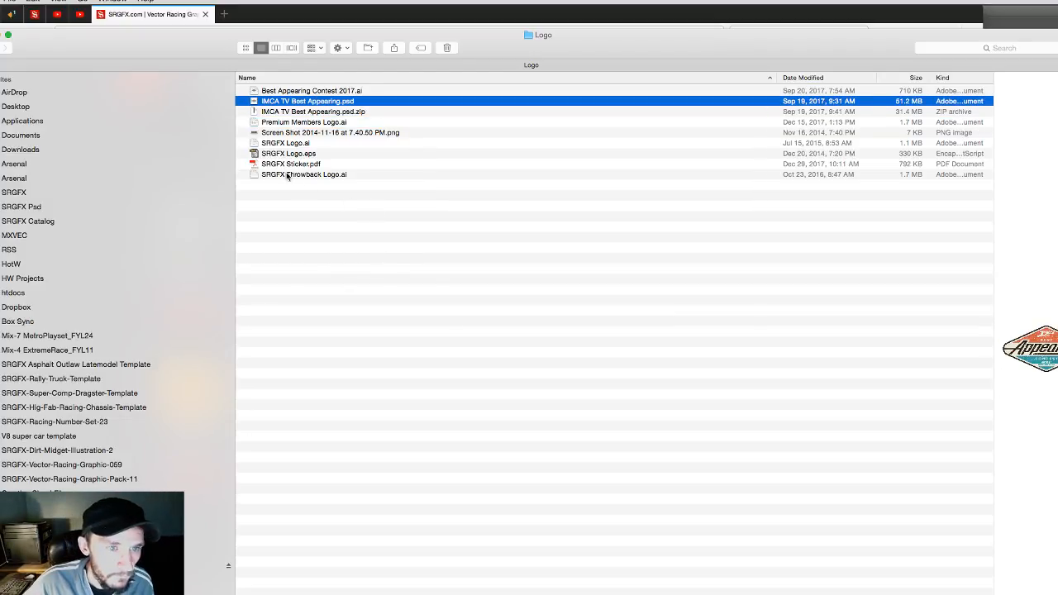
pyautogui.click(279, 145)
pyautogui.doubleClick(279, 144)
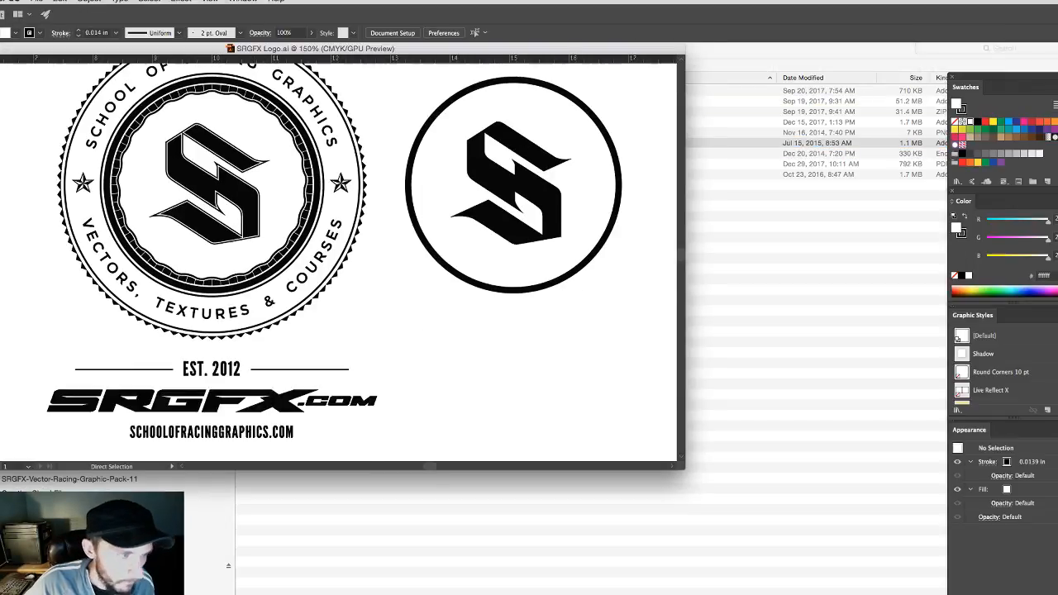
# Step: Select the whole SRGFX.com wordmark below the round emblem and fill it with white
pyautogui.press('v')
pyautogui.click(285, 396)
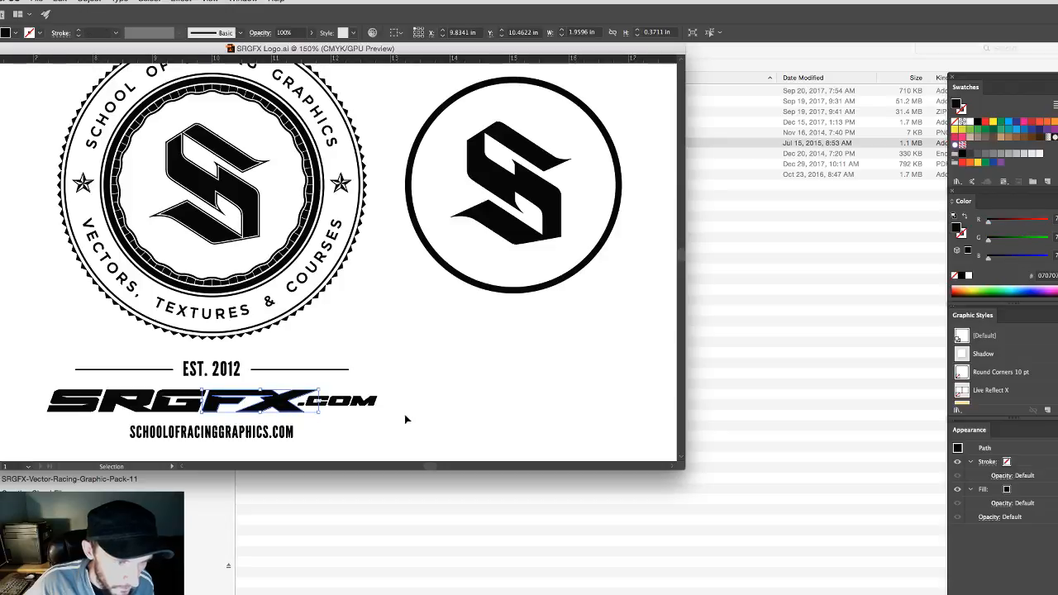
pyautogui.moveTo(386, 392); pyautogui.dragTo(73, 420)
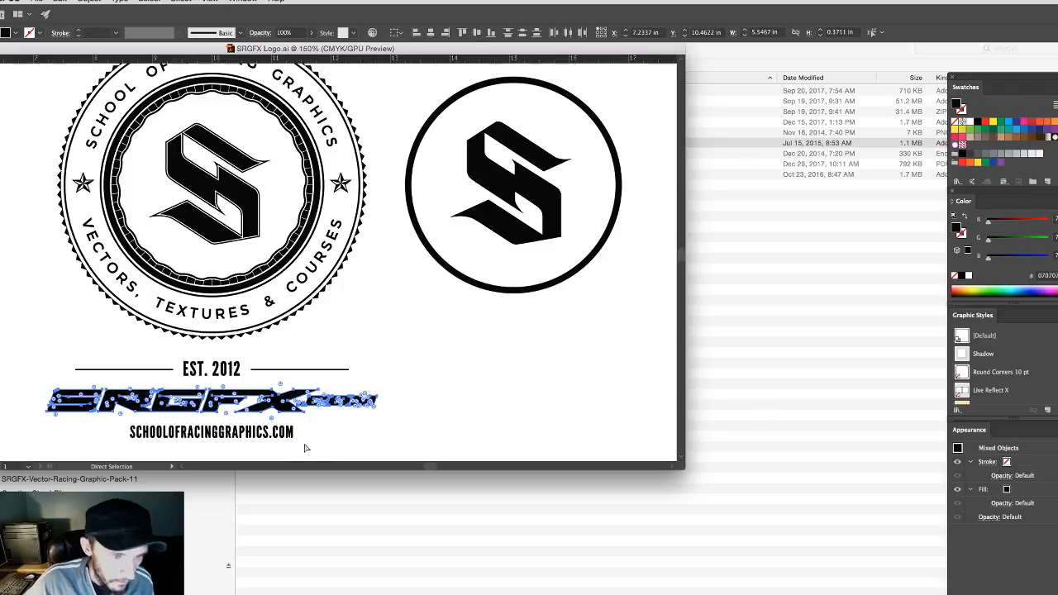
pyautogui.click(985, 126)
pyautogui.press('a')
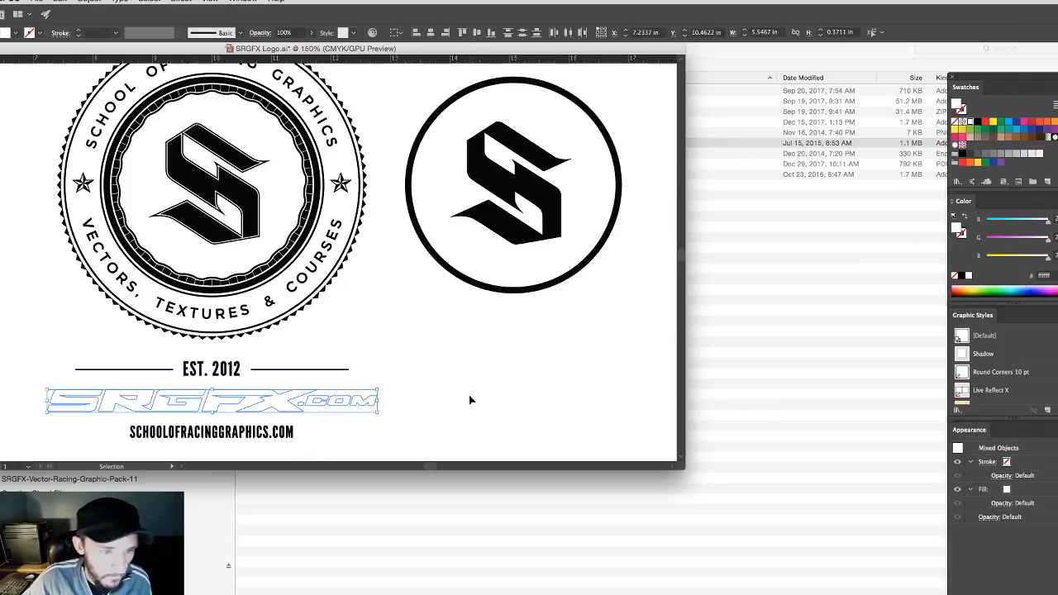
# Step: Paste the white wordmark as a Smart Object into the Photoshop template, placing it on the side graphic's black band at a proportional 139.47% scale
pyautogui.press('super+Tab')
pyautogui.click(312, 387)
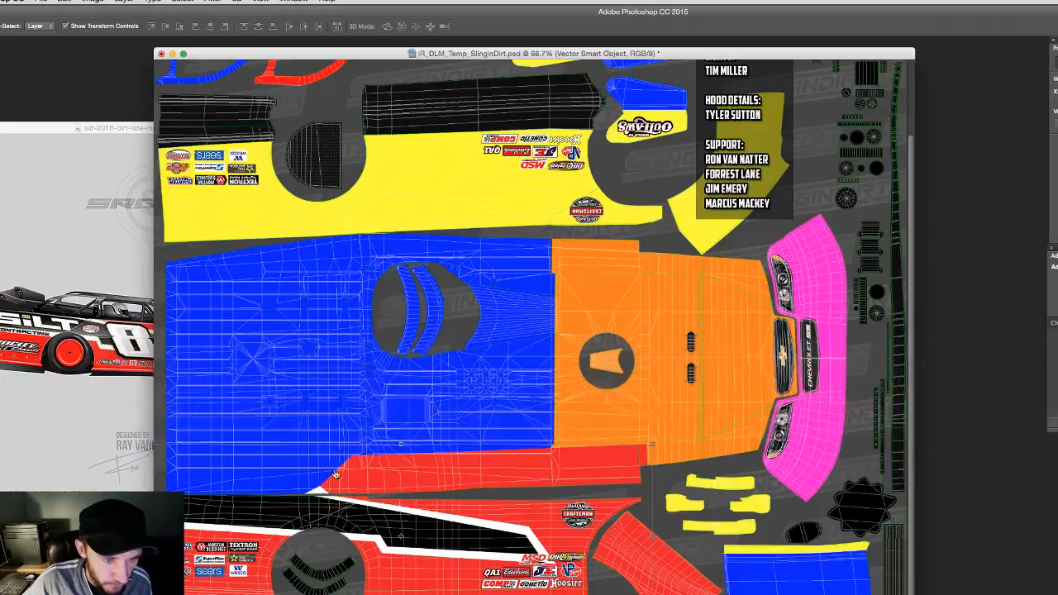
pyautogui.press('super+v')
pyautogui.click(583, 296)
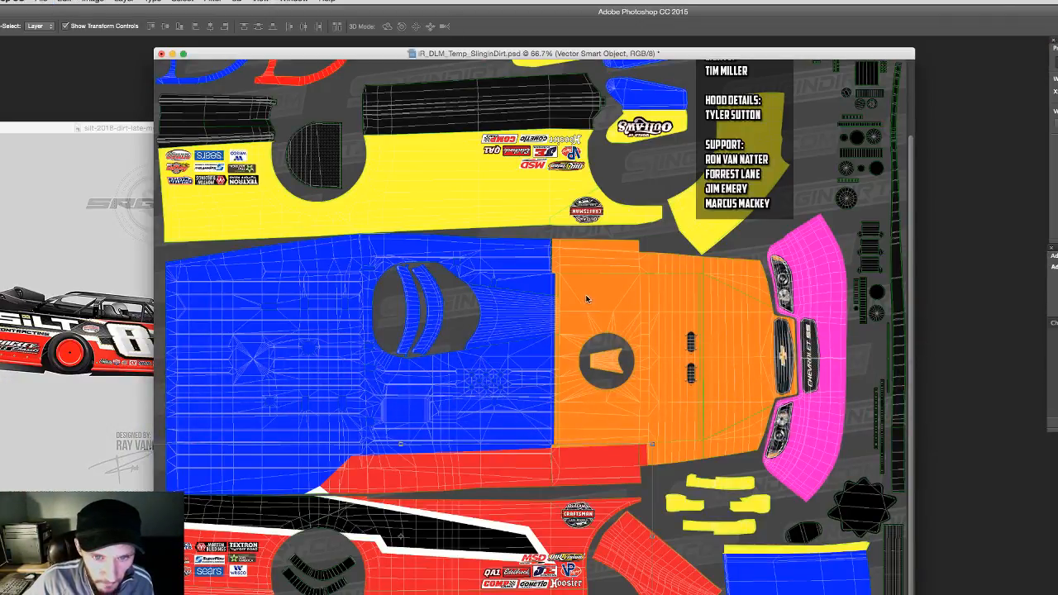
pyautogui.moveTo(546, 400); pyautogui.dragTo(379, 514)
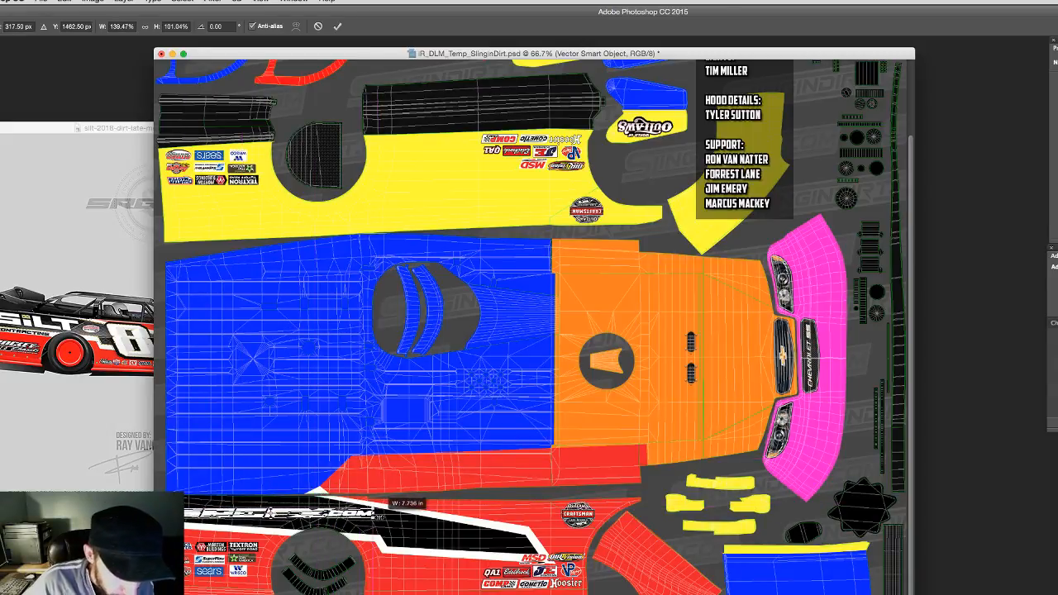
pyautogui.click(142, 29)
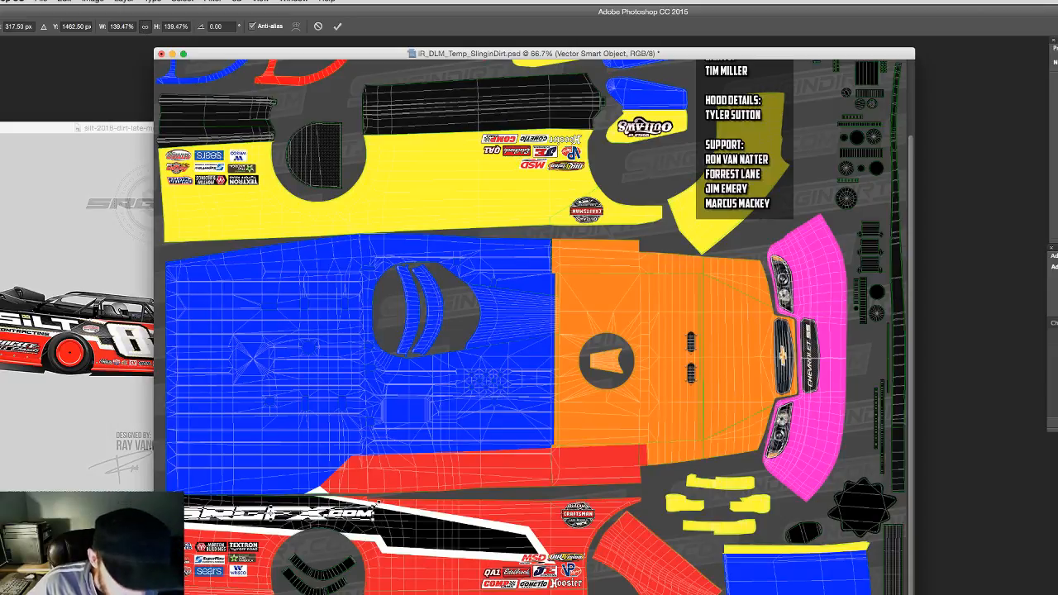
# Step: Try a slight rotation of the wordmark, undo it, scale the wordmark proportionally to 148.74%, and apply the transform
pyautogui.moveTo(381, 502); pyautogui.dragTo(377, 514)
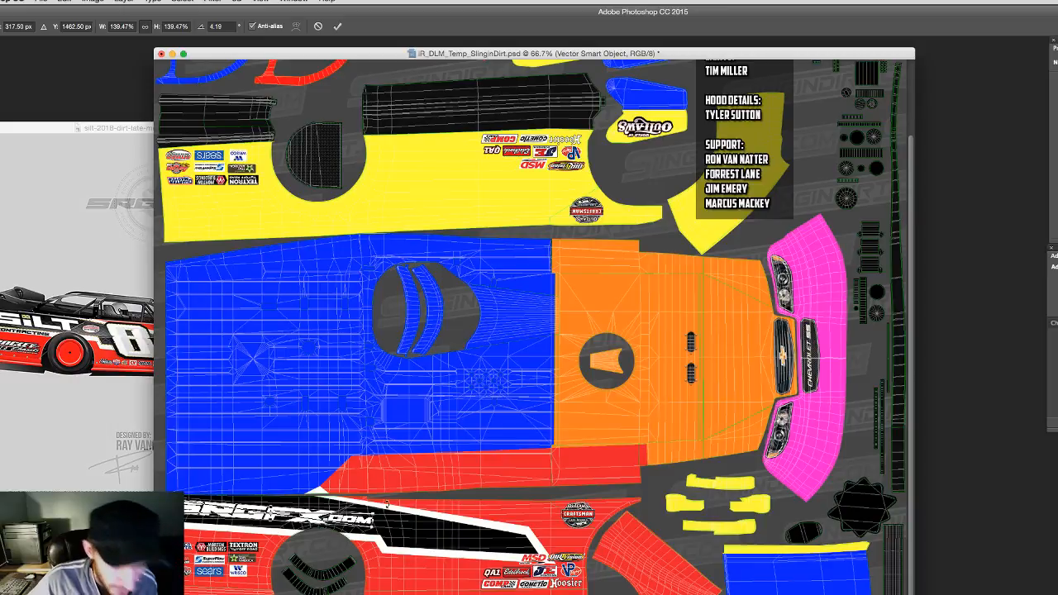
pyautogui.press('super+z')
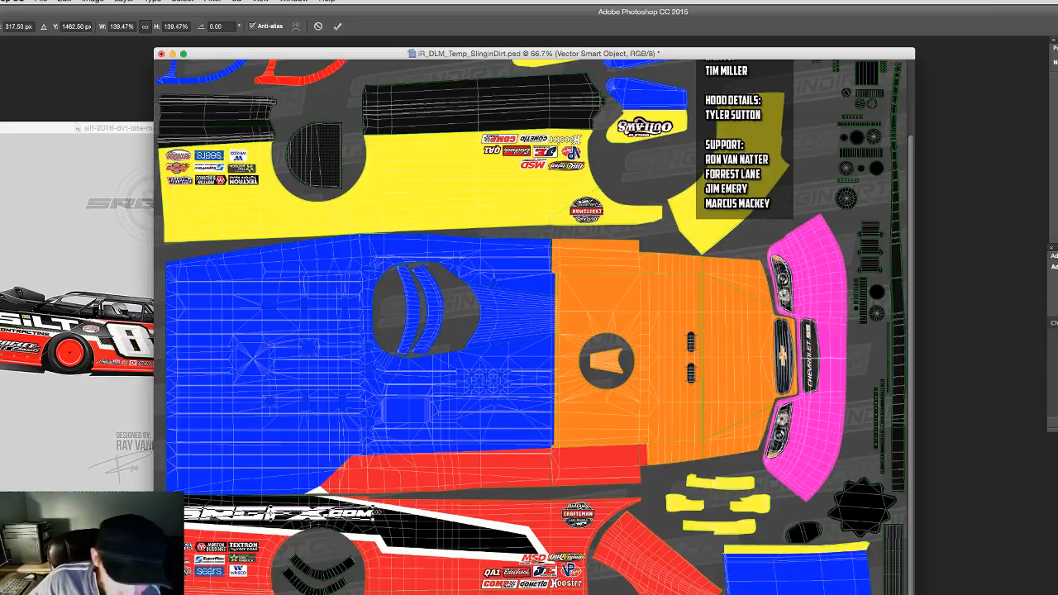
pyautogui.moveTo(382, 514); pyautogui.dragTo(408, 516)
pyautogui.click(145, 26)
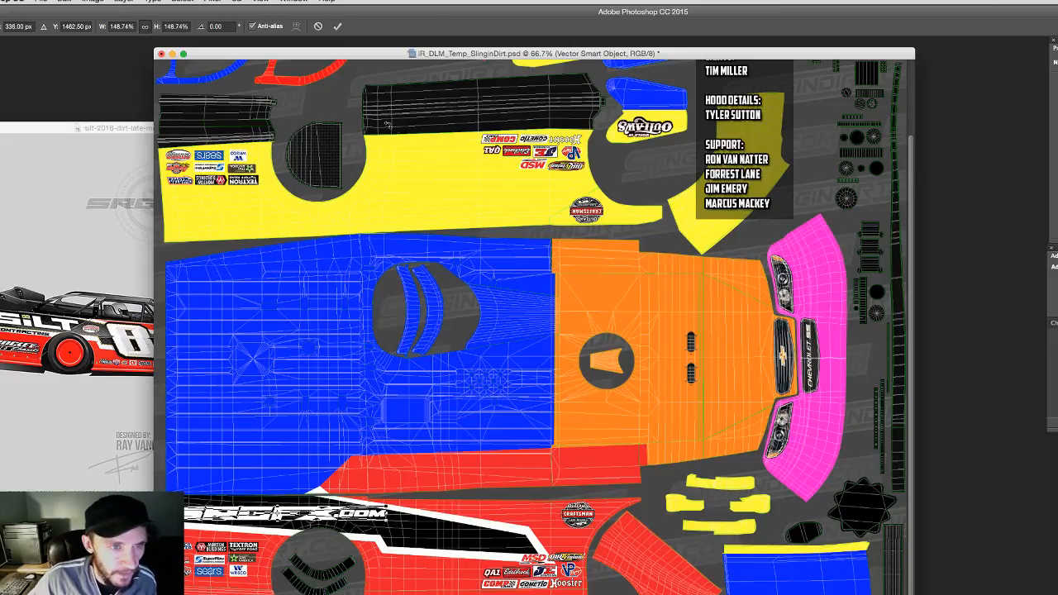
pyautogui.click(338, 26)
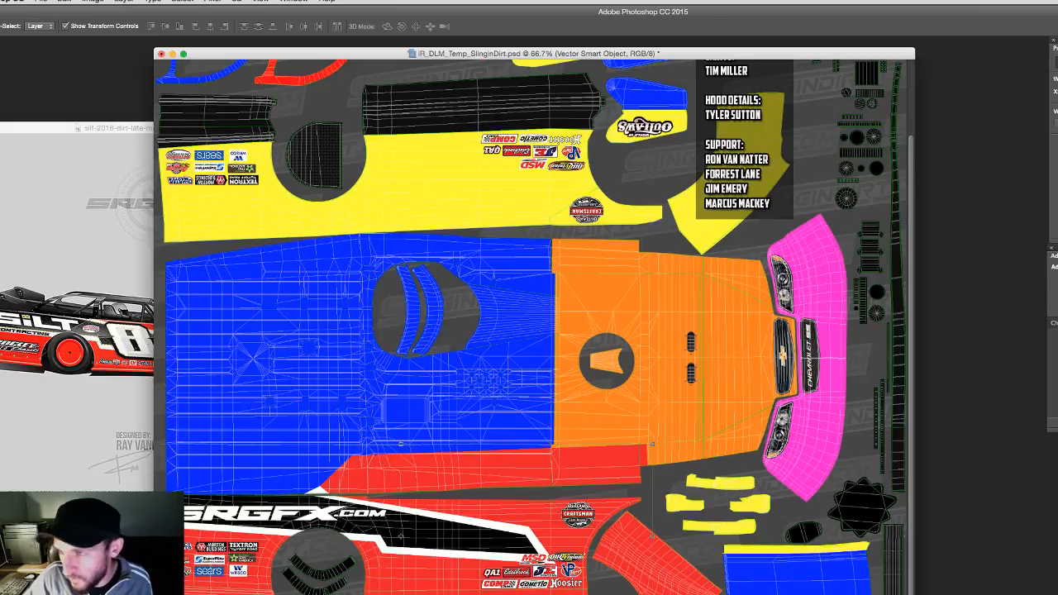
# Step: Try rotating the red, black and white side graphic to about -6 degrees and shifting it upward
pyautogui.hotkey('ctrl', 't')
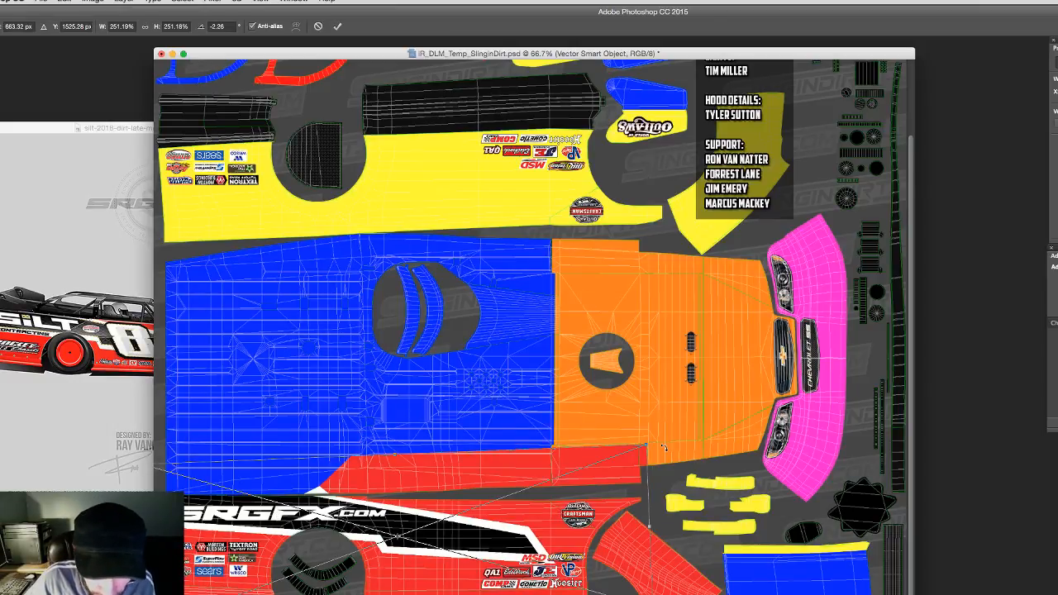
pyautogui.moveTo(664, 448); pyautogui.dragTo(681, 418)
pyautogui.moveTo(425, 552); pyautogui.dragTo(429, 542)
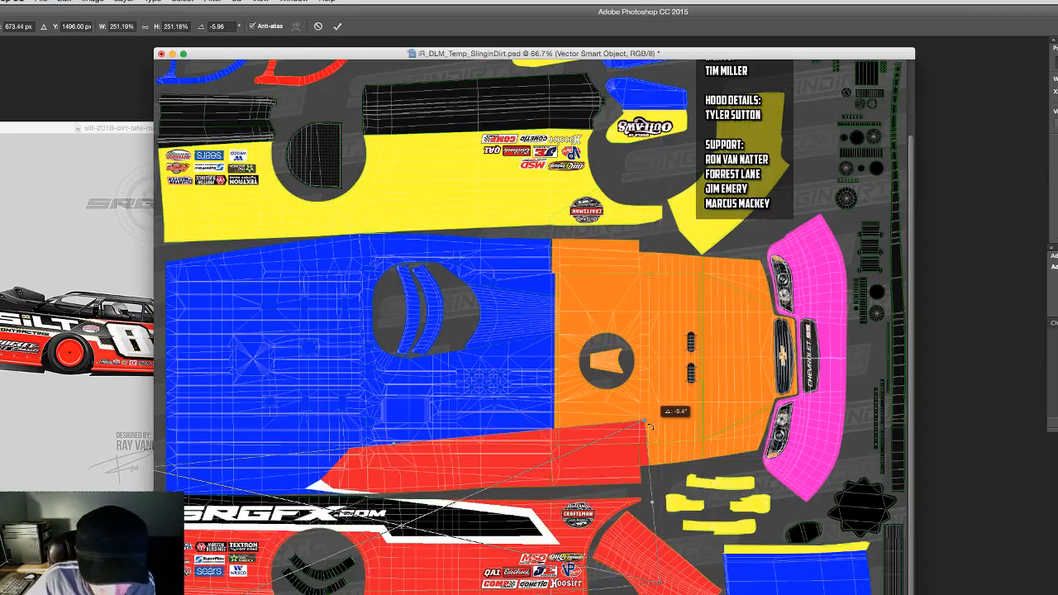
pyautogui.click(337, 26)
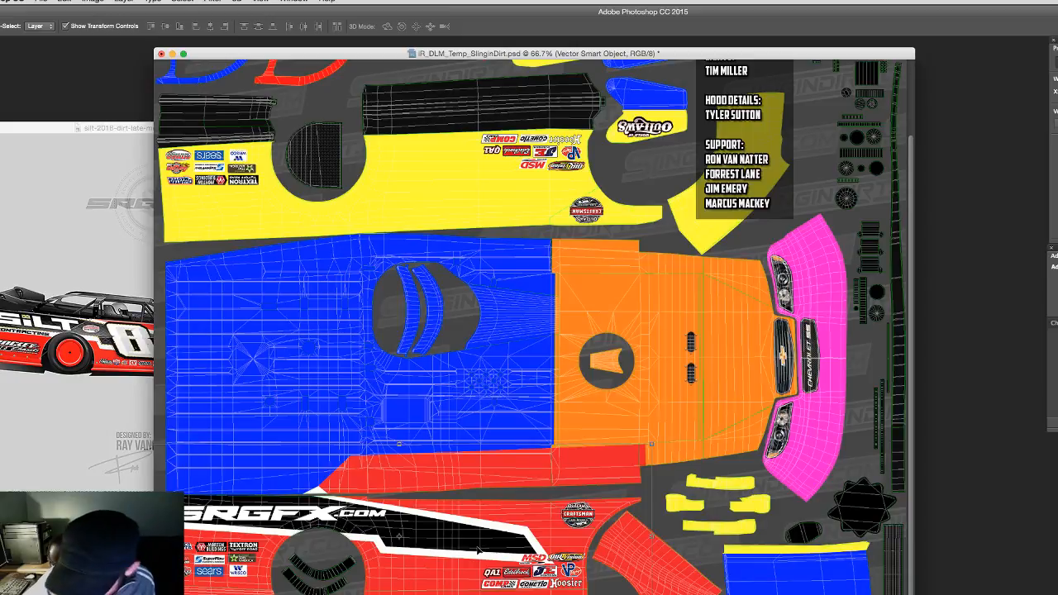
# Step: Nudge the vector side graphic down and back up to fine-tune its vertical position on the car side
pyautogui.press('Down')
pyautogui.press('Down')
pyautogui.press('Down')
pyautogui.press('Down')
pyautogui.press('Down')
pyautogui.press('Down')
pyautogui.press('Down')
pyautogui.press('Down')
pyautogui.press('Down')
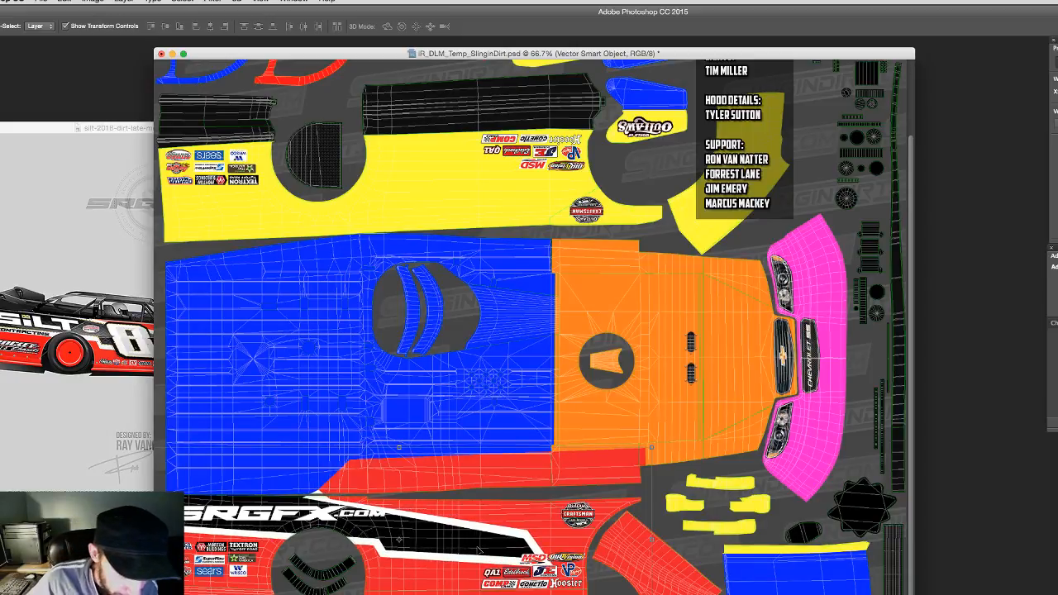
pyautogui.press('Up')
pyautogui.press('Up')
pyautogui.press('Up')
pyautogui.press('Up')
pyautogui.press('Up')
pyautogui.press('Up')
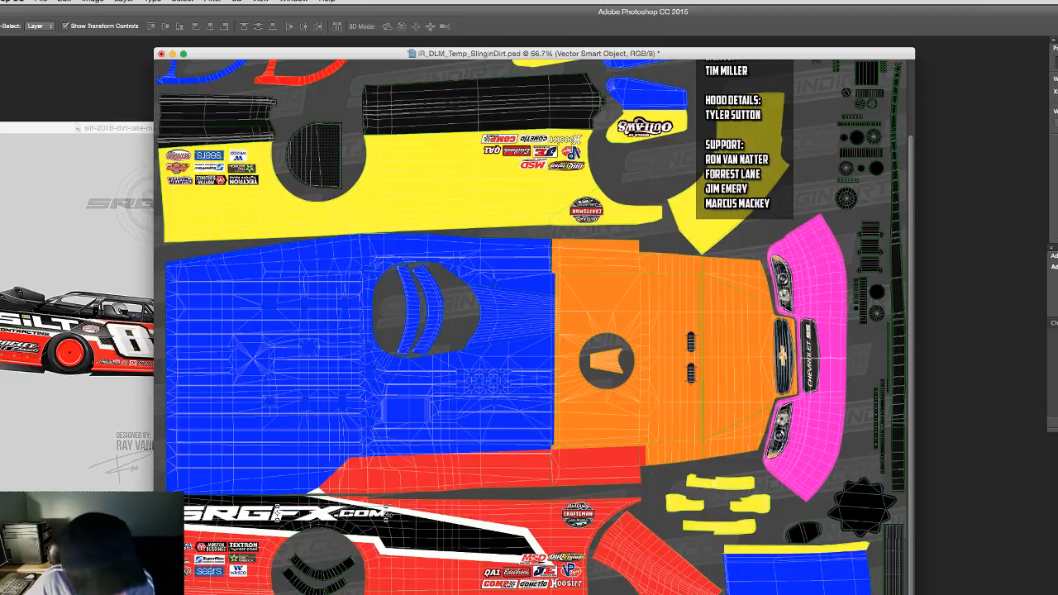
# Step: Scale the SRGFX.com wordmark proportionally to 131.08%, apply the transform, and toggle the layer's visibility to check it
pyautogui.moveTo(387, 515); pyautogui.dragTo(363, 515)
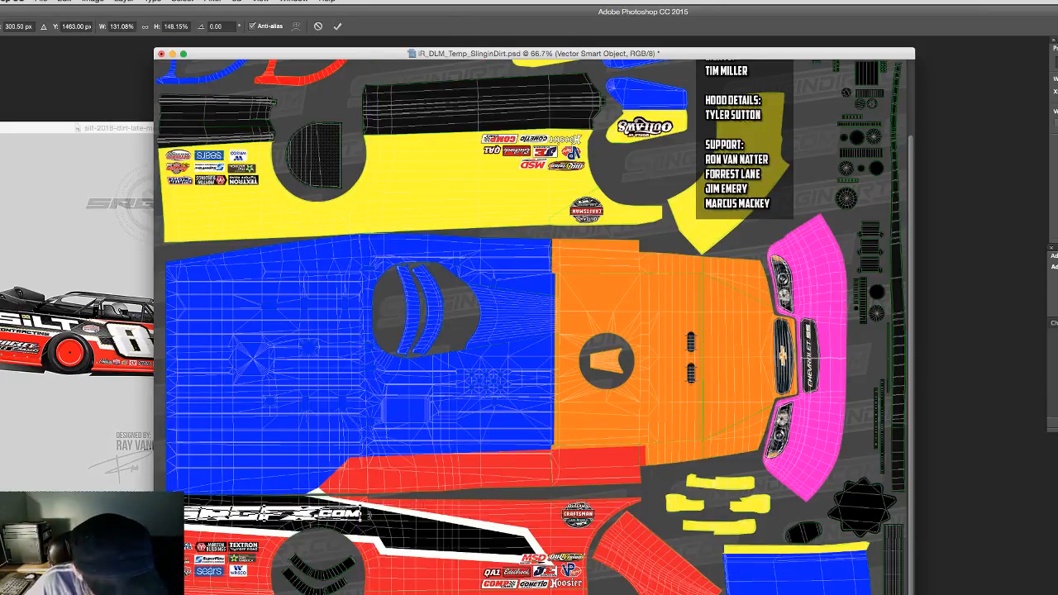
pyautogui.click(144, 27)
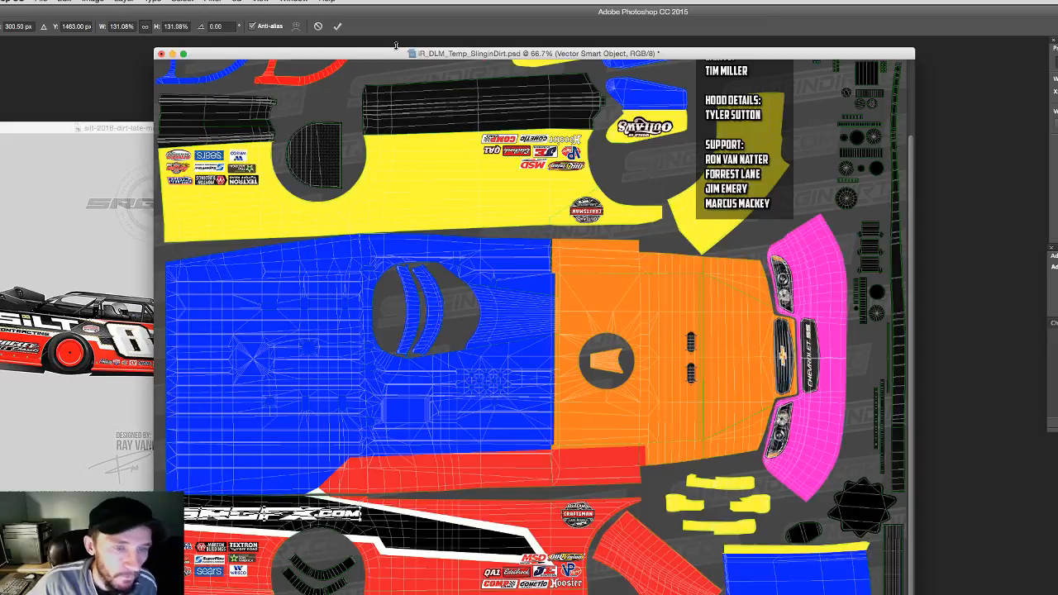
pyautogui.click(338, 27)
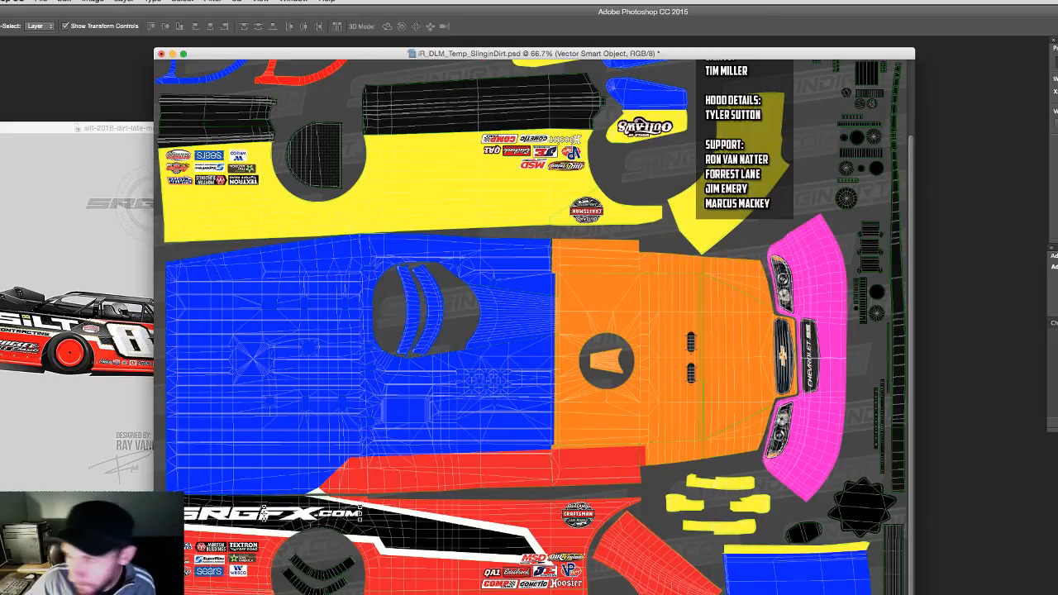
pyautogui.press('super+comma')
pyautogui.press('super+comma')
pyautogui.press('super+comma')
pyautogui.press('super+comma')
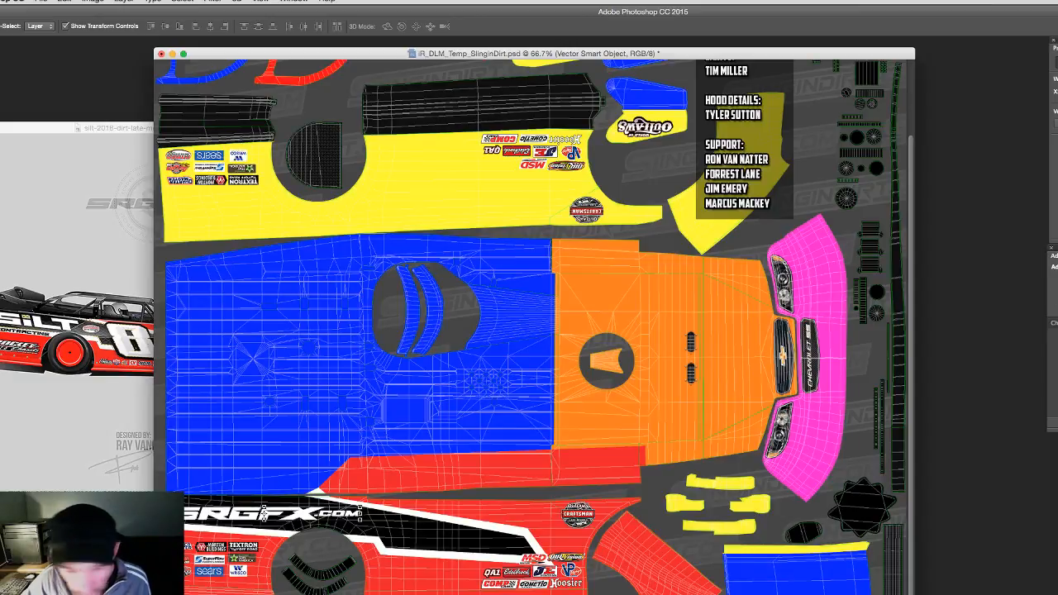
# Step: Scale the vector side graphic proportionally to 266.80%, reposition it on the car side, and apply the transform
pyautogui.click(427, 574)
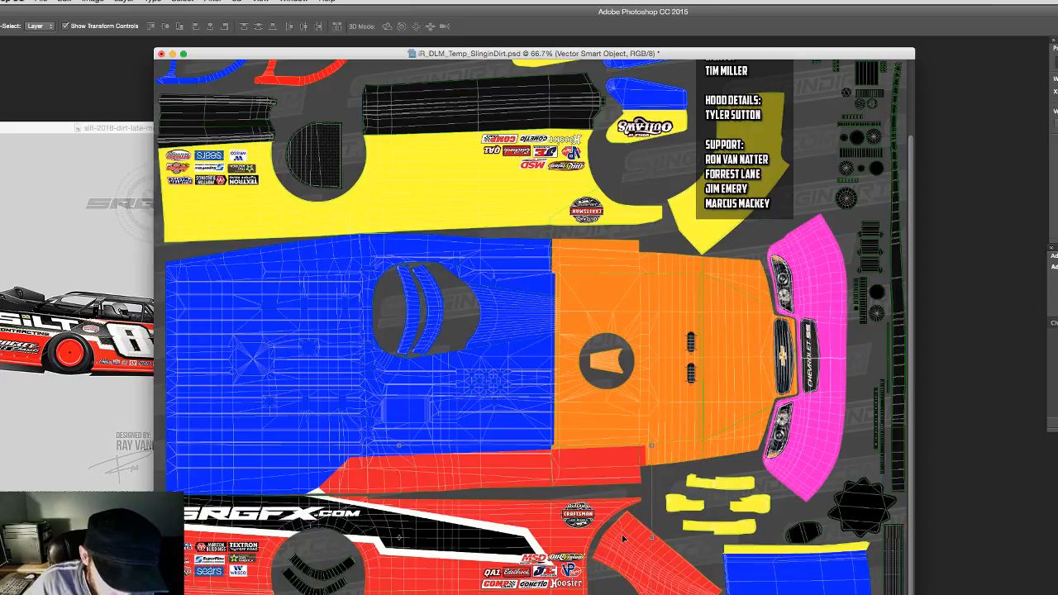
pyautogui.moveTo(653, 535); pyautogui.dragTo(683, 532)
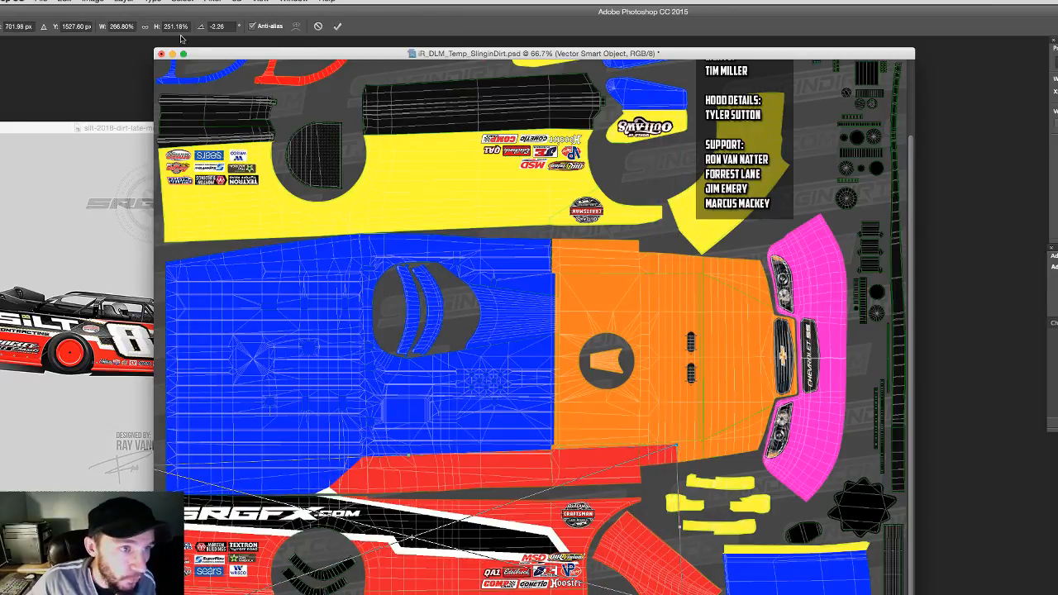
pyautogui.click(145, 26)
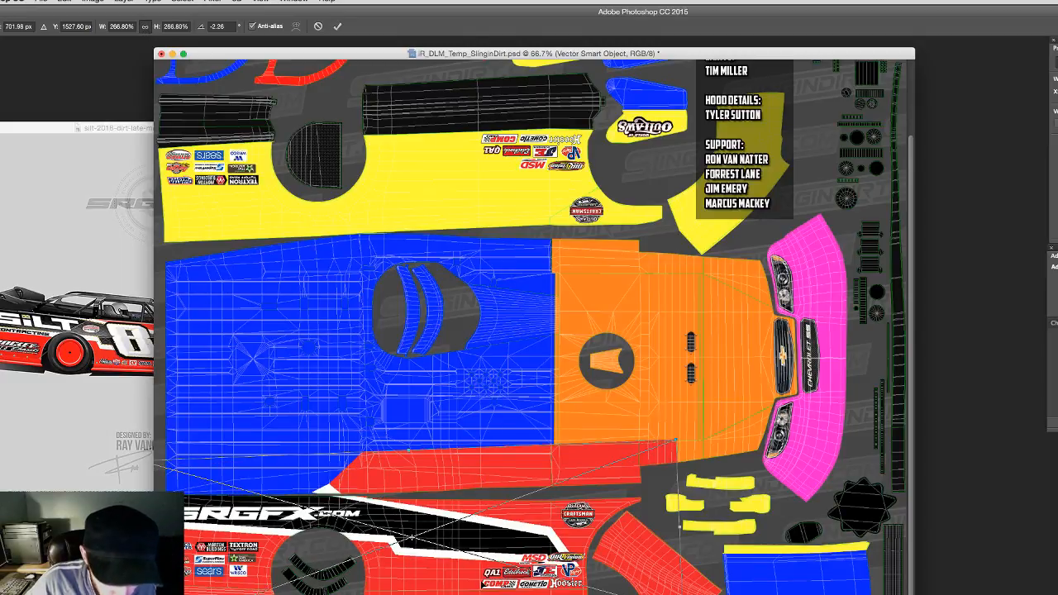
pyautogui.moveTo(483, 586); pyautogui.dragTo(477, 584)
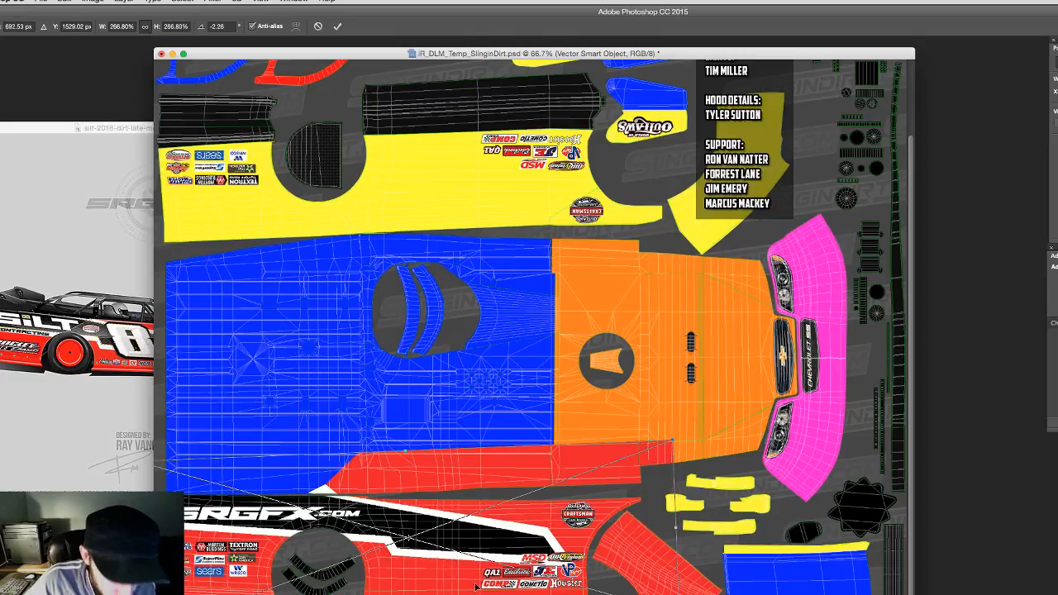
pyautogui.click(337, 29)
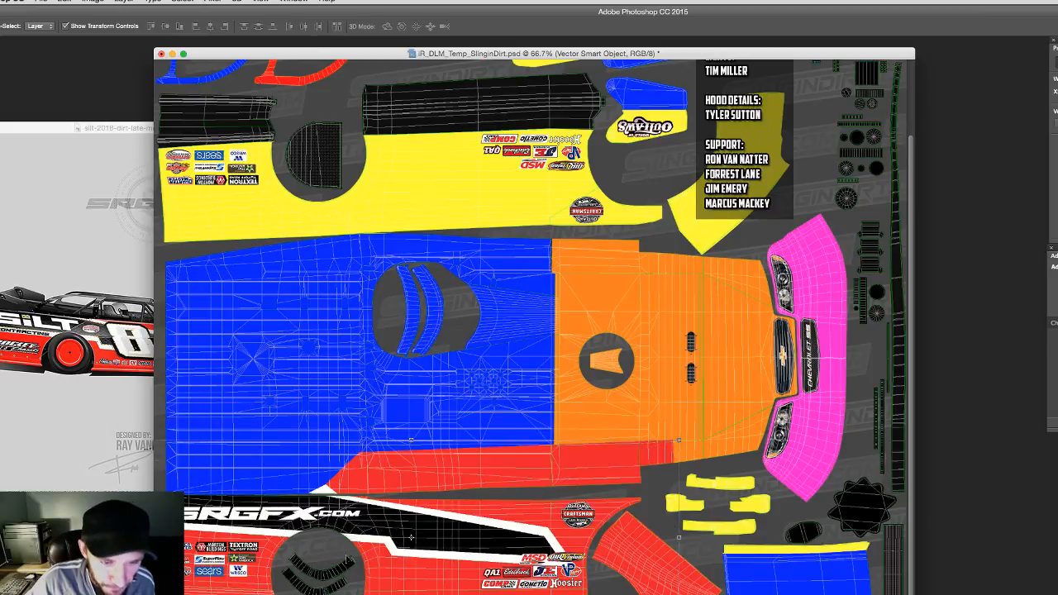
# Step: Pick out the template's body and wire layers, examine silt-2018-dirt-late-model.jpg as a reference, and return to the template
pyautogui.click(419, 526)
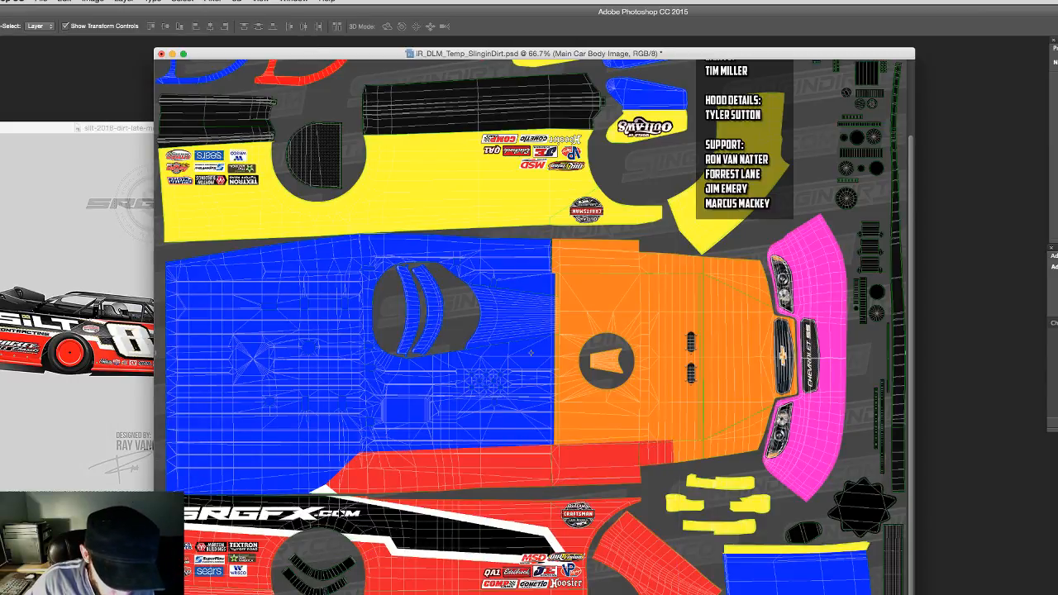
pyautogui.click(339, 513)
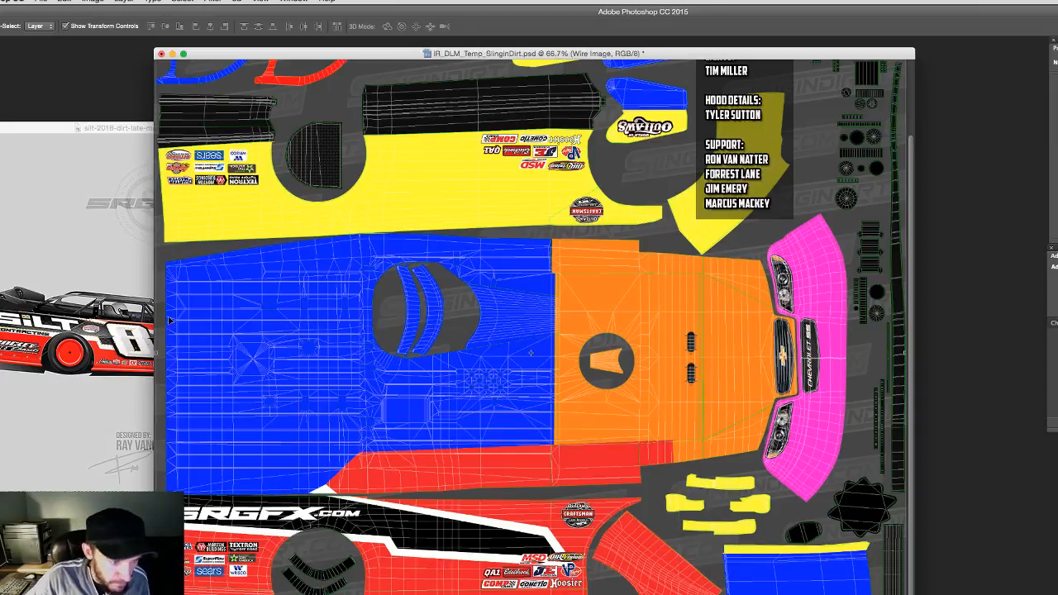
pyautogui.click(92, 364)
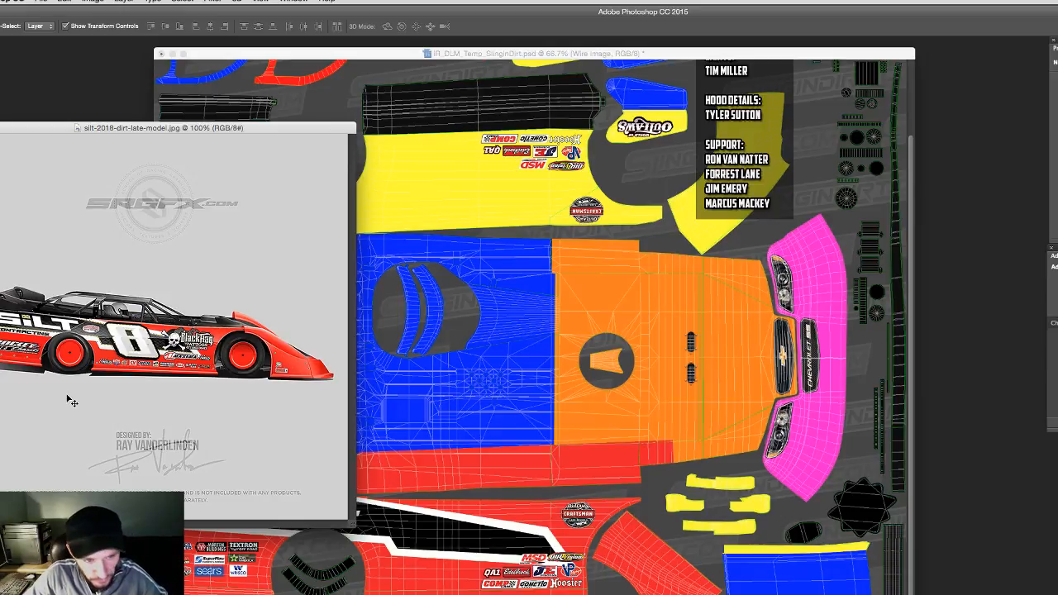
pyautogui.click(413, 581)
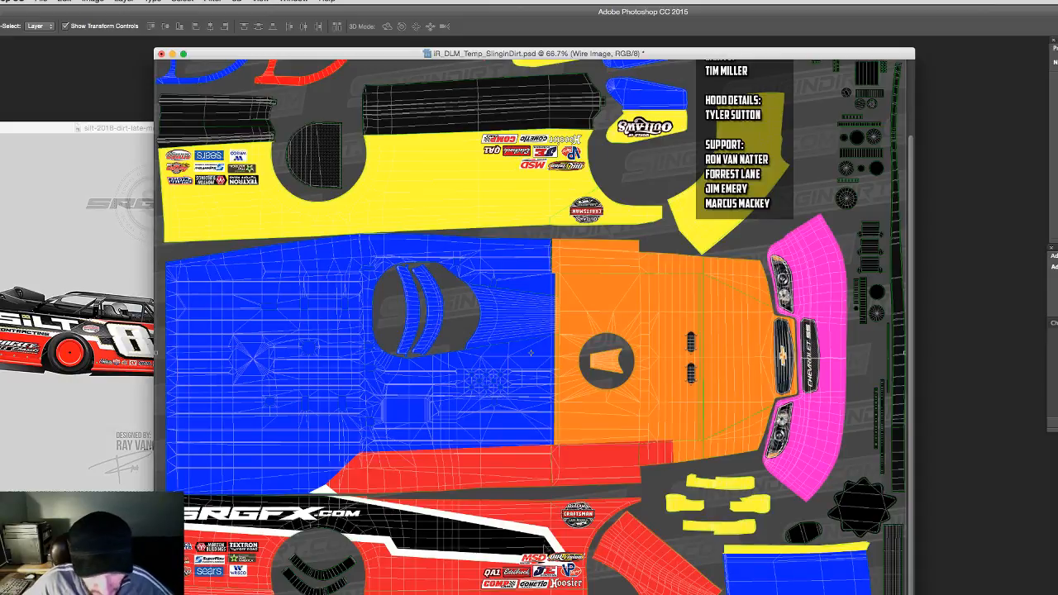
# Step: Try moving the iRacing Stamped Contingencies layer on the template, and undo the move
pyautogui.click(589, 517)
pyautogui.moveTo(589, 517); pyautogui.dragTo(603, 502)
pyautogui.press('super+z')
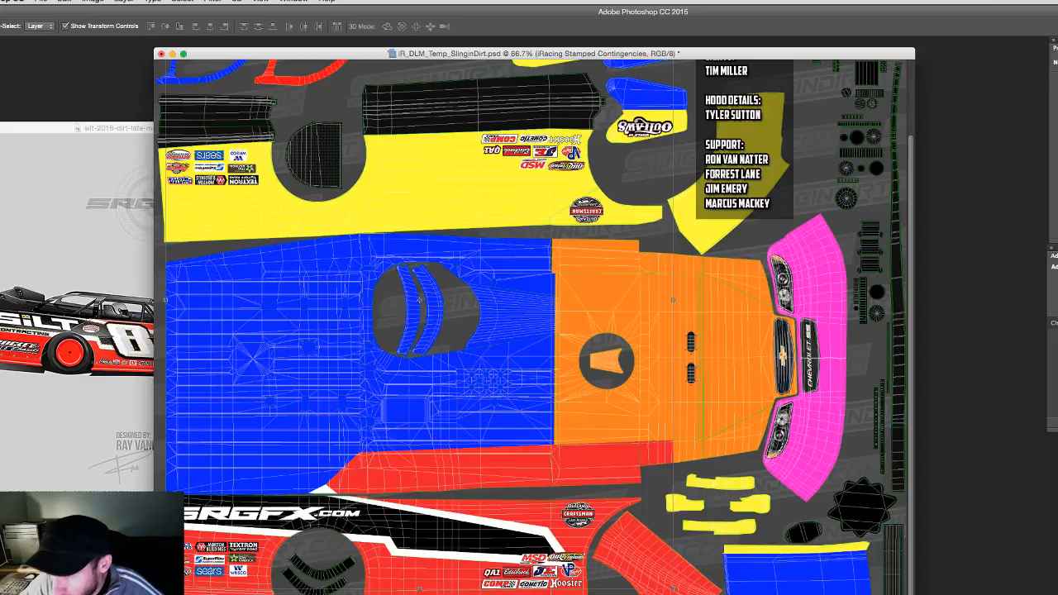
# Step: Try moving the Main Car Body Image layer slightly upward on the template, and undo the move
pyautogui.click(500, 547)
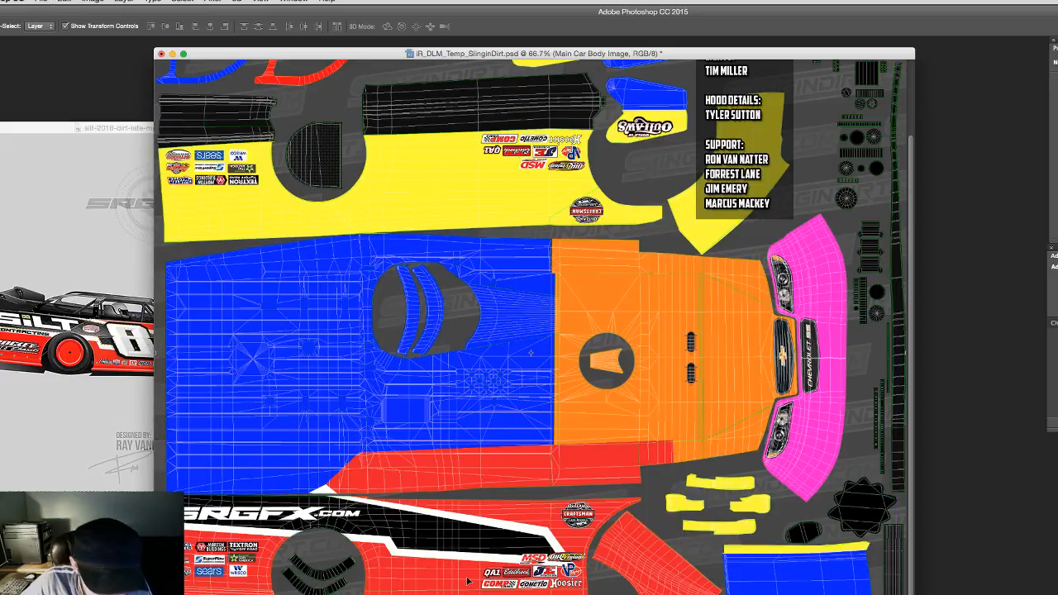
pyautogui.moveTo(467, 583); pyautogui.dragTo(469, 558)
pyautogui.press('super+z')
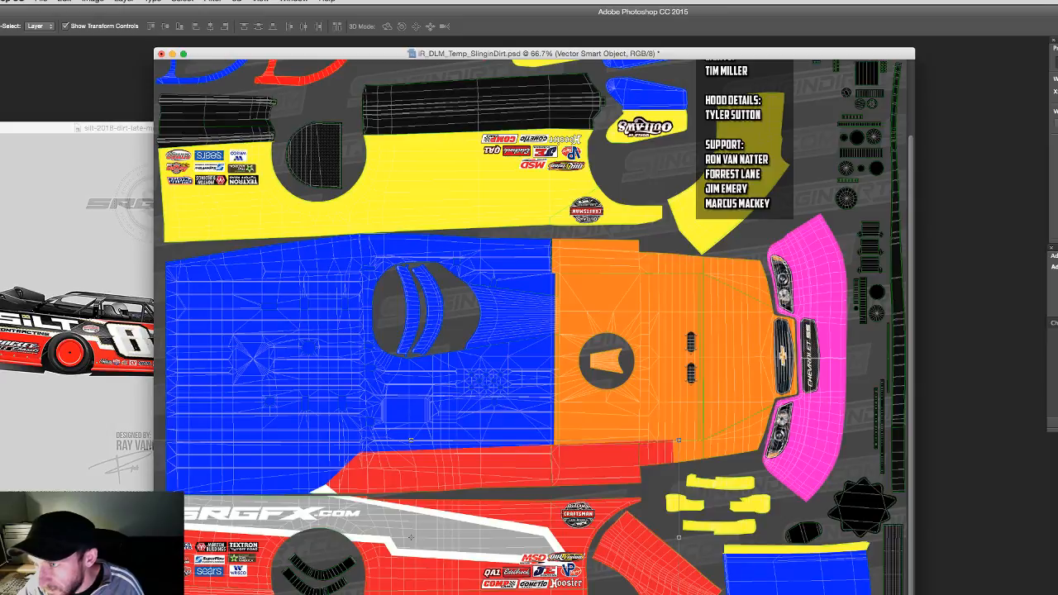
# Step: Apply a near-black Color Overlay with Normal blend mode at 100% opacity to the Right Door layer
pyautogui.doubleClick(1057, 372)
pyautogui.click(1031, 216)
pyautogui.click(1043, 249)
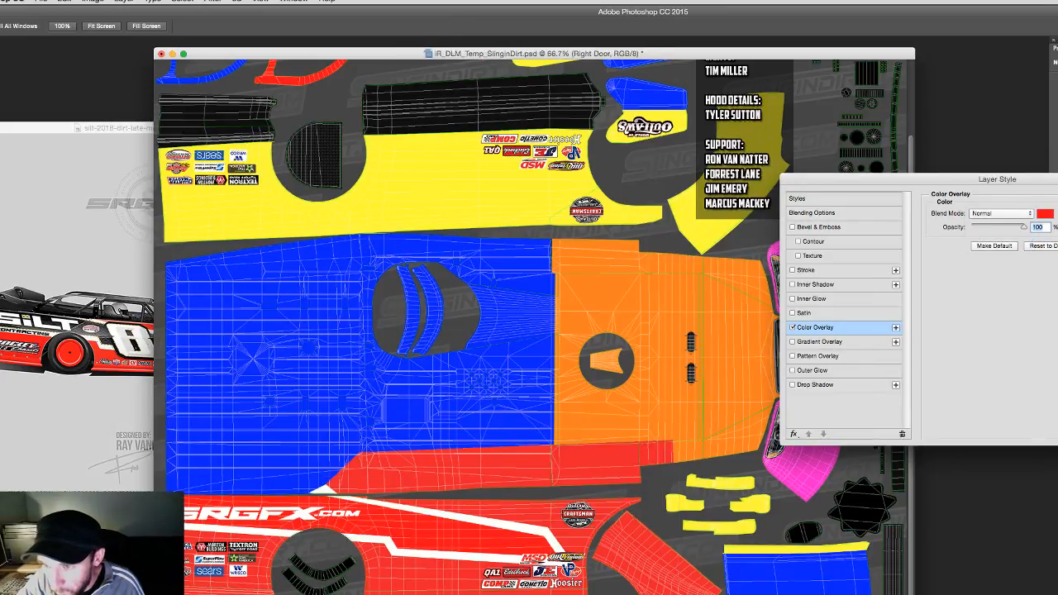
pyautogui.click(1045, 215)
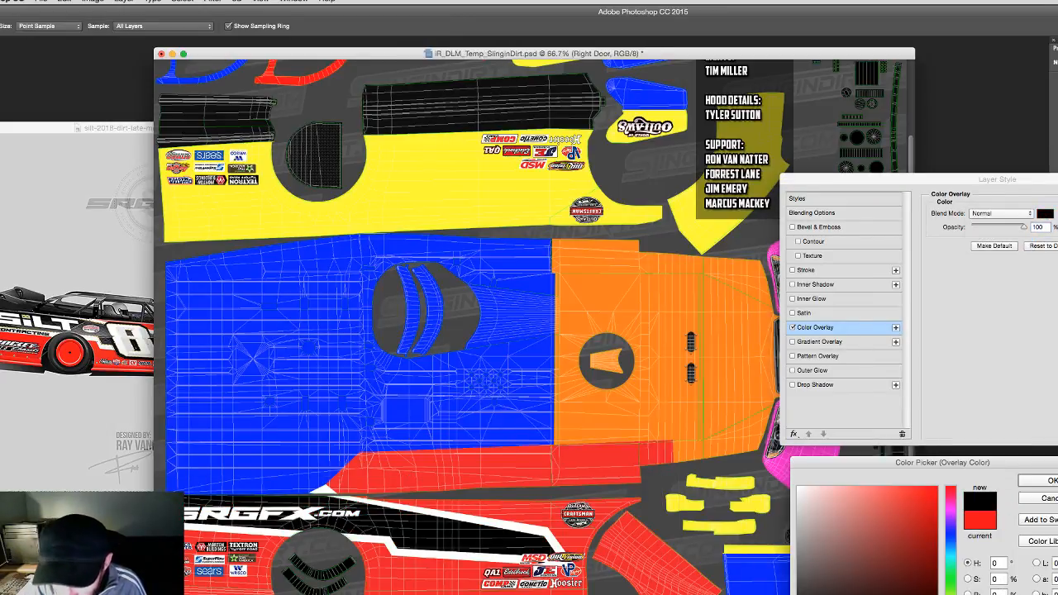
pyautogui.write('a')
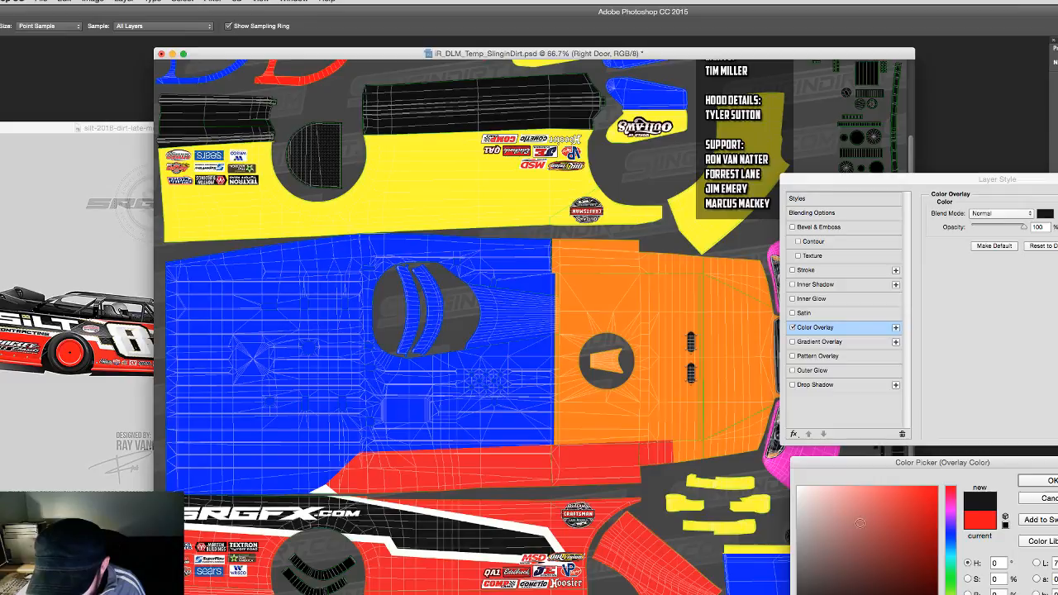
pyautogui.click(1043, 481)
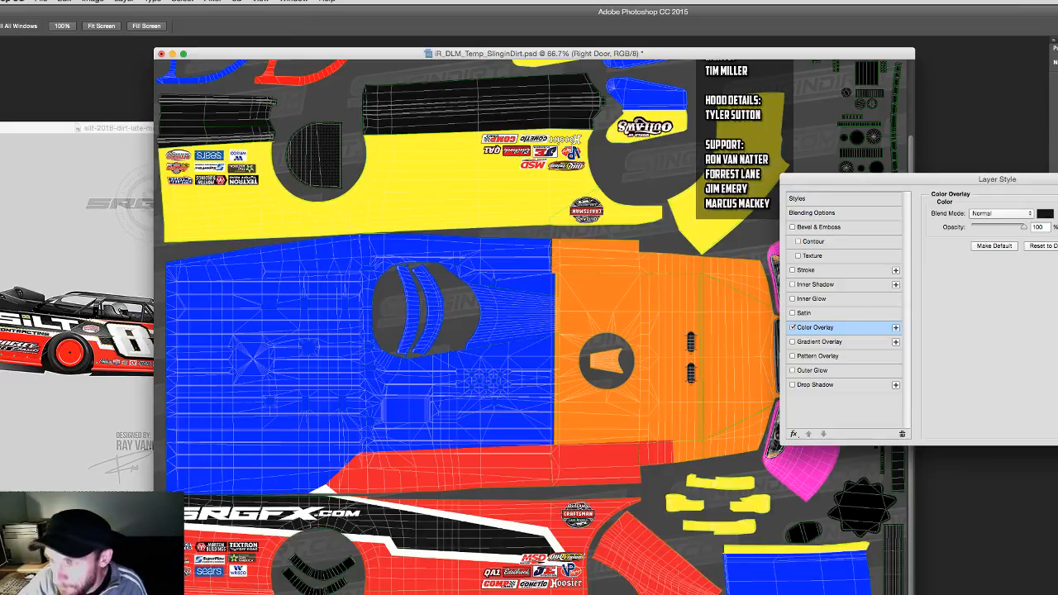
pyautogui.press('Return')
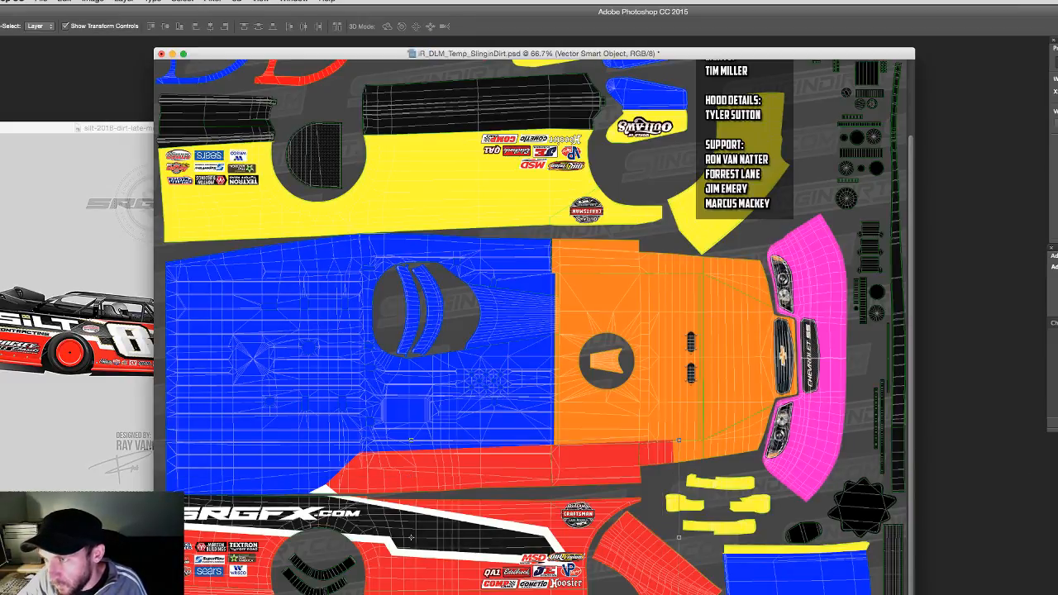
# Step: Try merging the Right Door layer with a new blank layer, and undo the merge
pyautogui.hotkey('alt', '[')
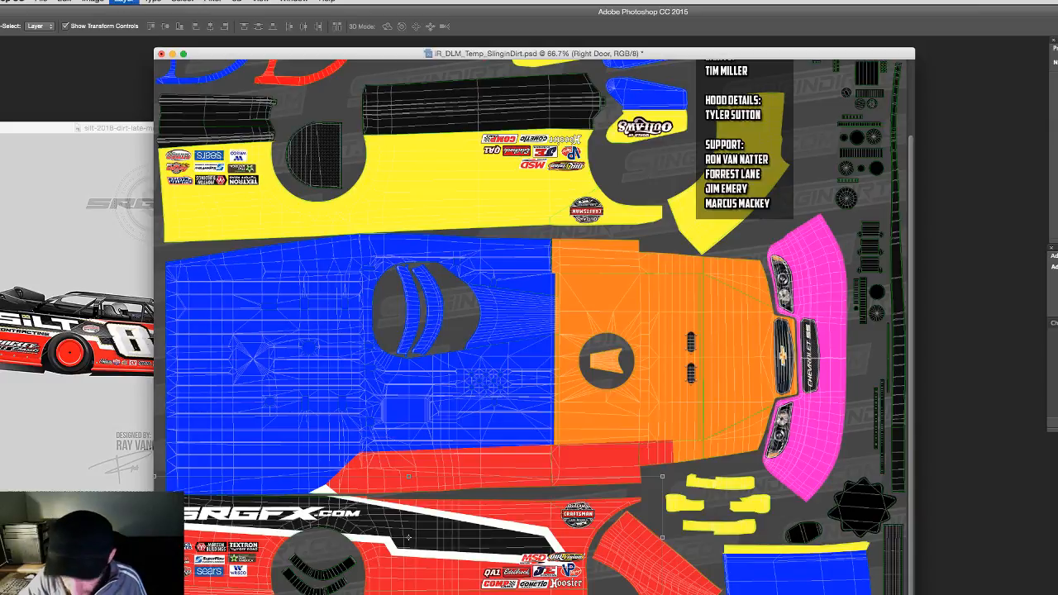
pyautogui.press('super+shift+n')
pyautogui.press('Return')
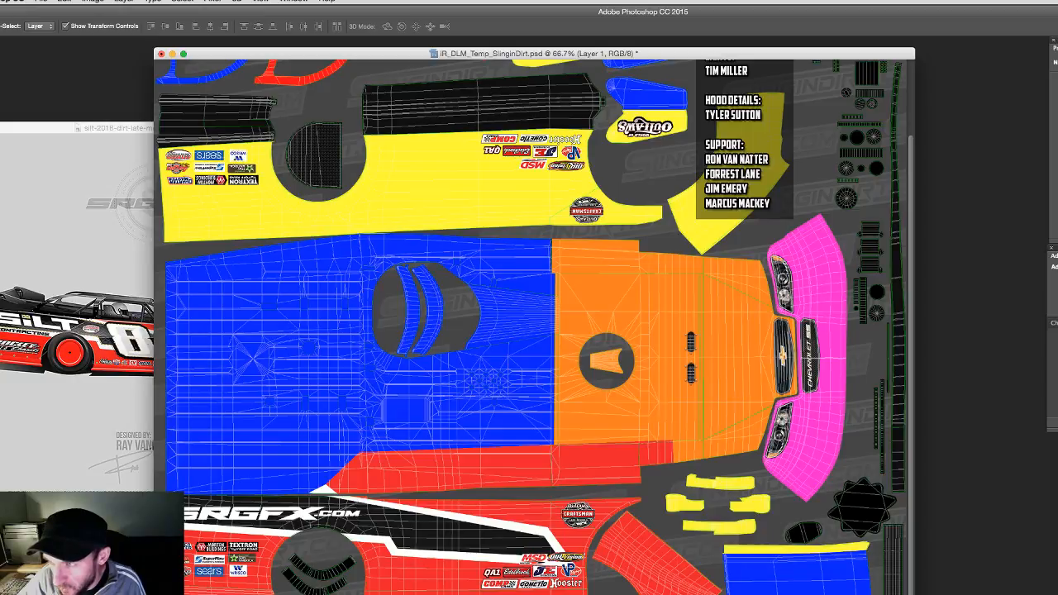
pyautogui.hotkey('alt', 'shift', '[')
pyautogui.press('super+e')
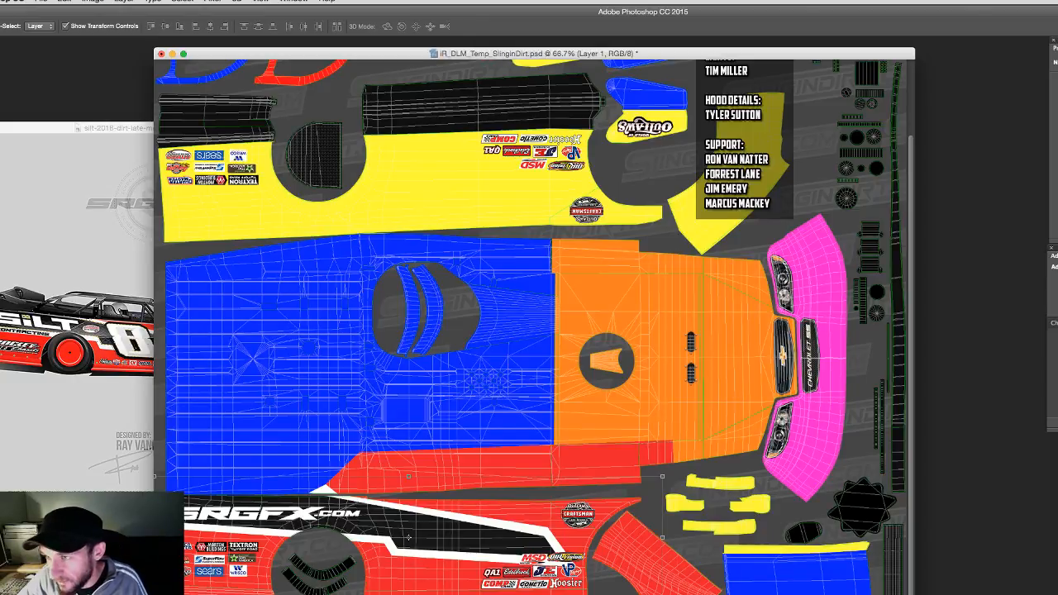
pyautogui.press('super+z')
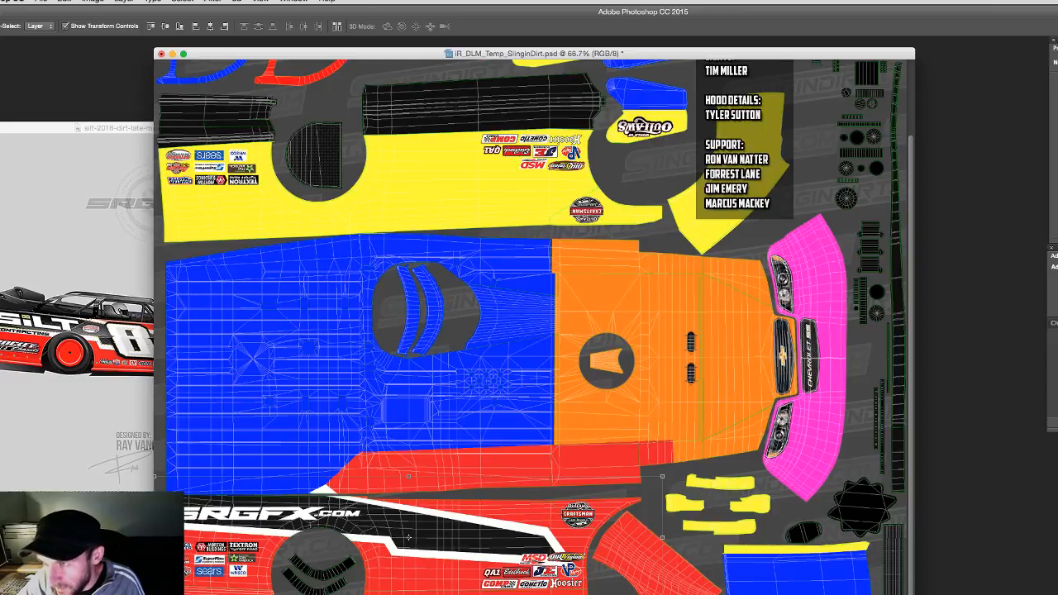
# Step: Clip the vector side graphic to the Right Door layer so it stays within the door panel's shape
pyautogui.hotkey('alt', ']')
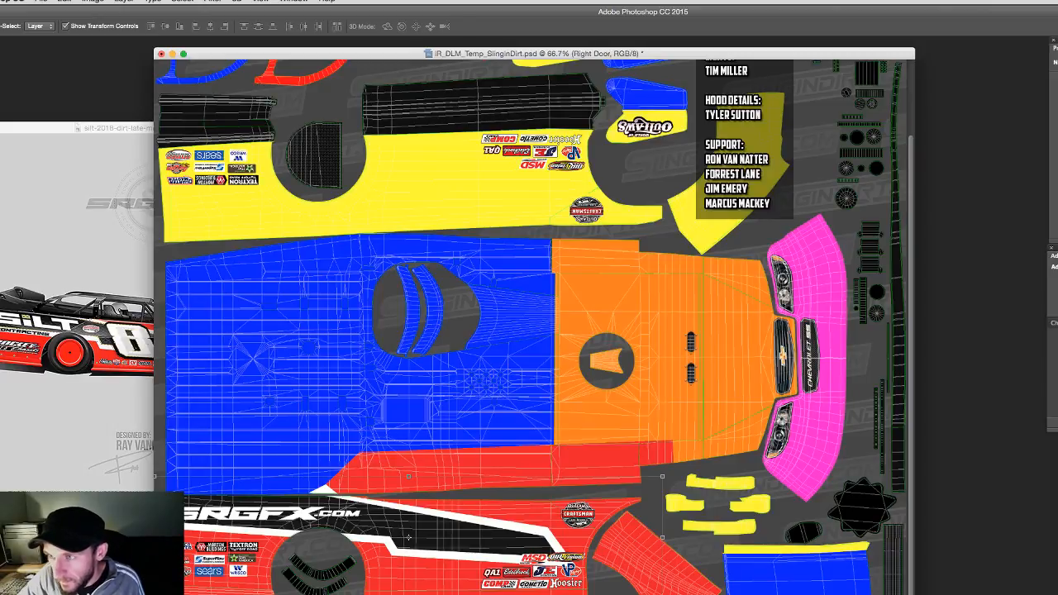
pyautogui.hotkey('alt', '[')
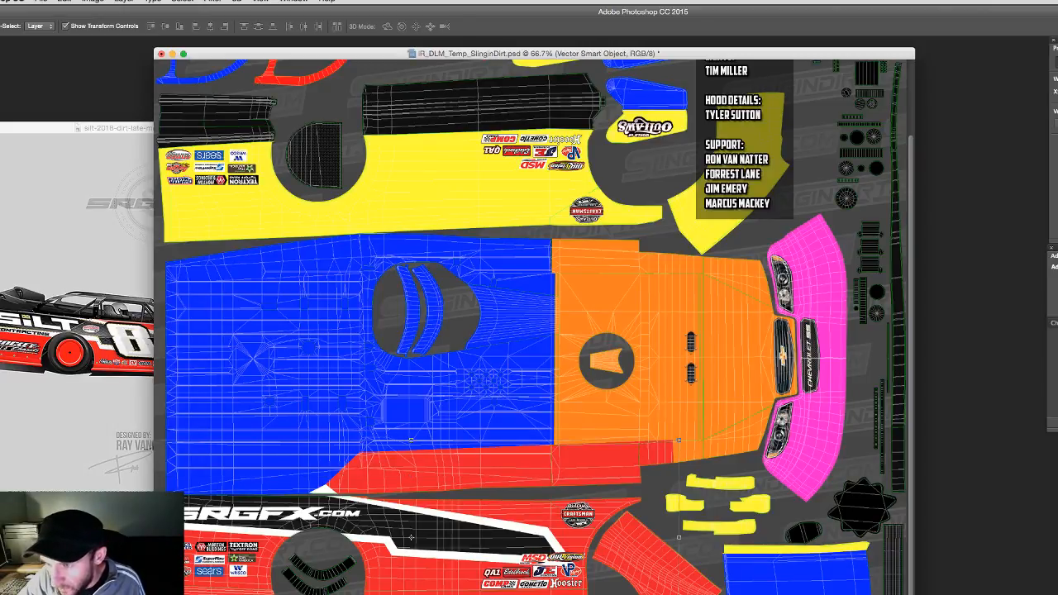
pyautogui.press('super+comma')
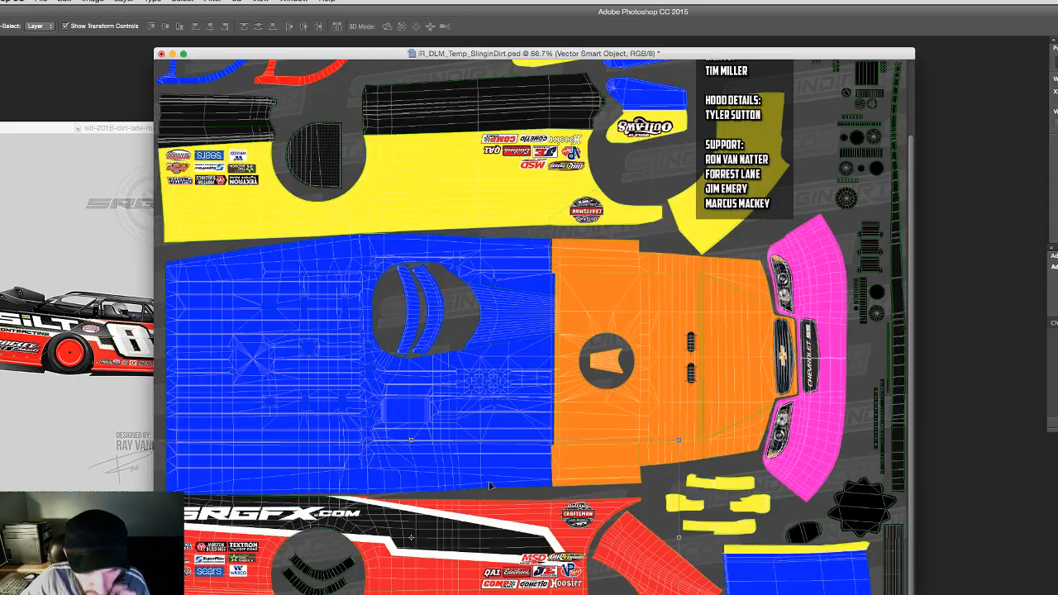
# Step: Set the Deck layer's solid fill to the near-black sampled from the right door panel
pyautogui.hotkey('alt', ']')
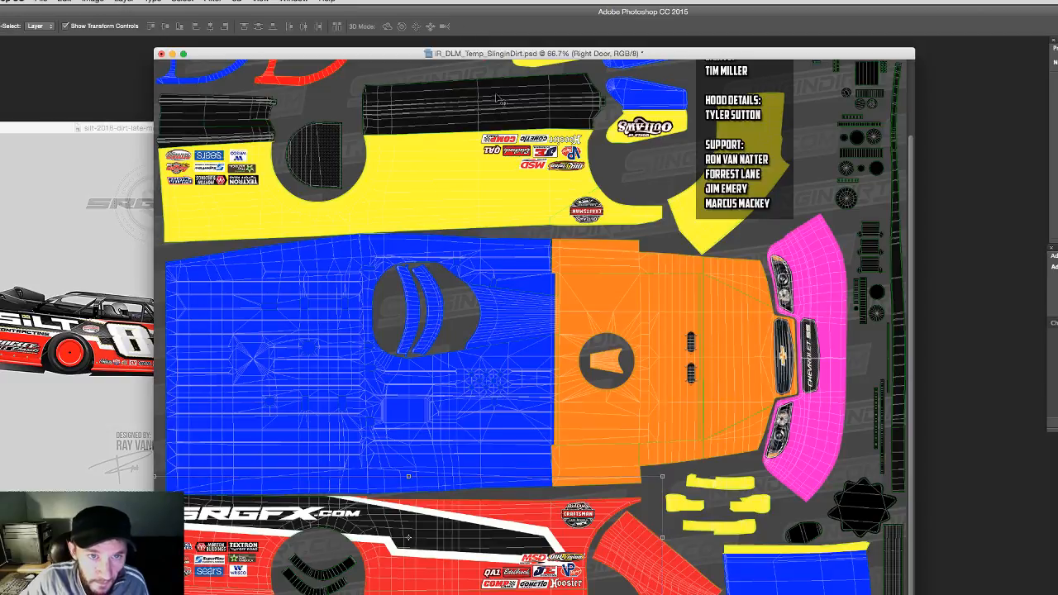
pyautogui.hotkey('alt', '[')
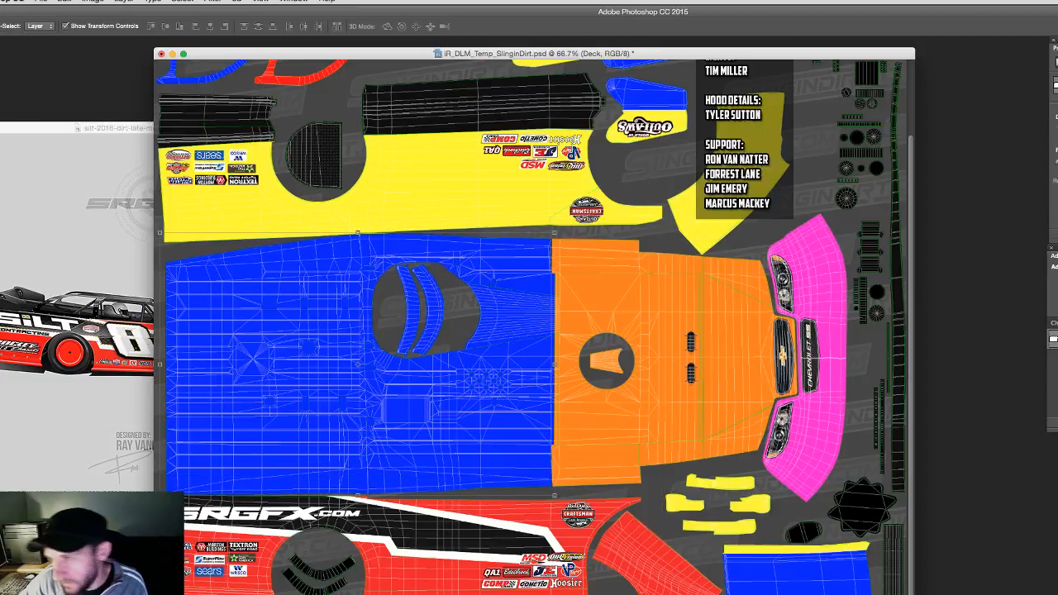
pyautogui.doubleClick(1054, 339)
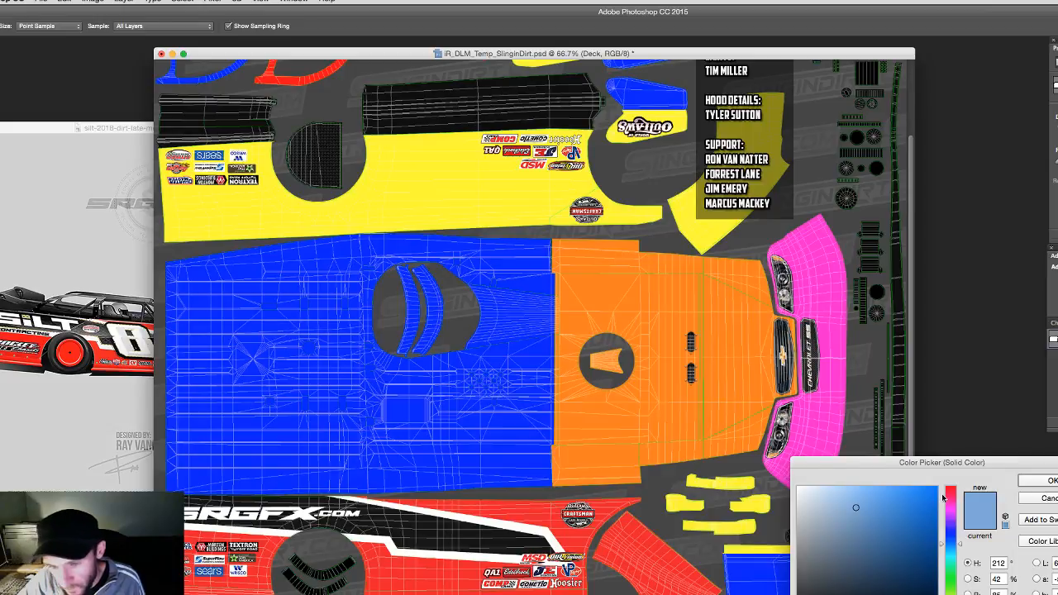
pyautogui.click(434, 530)
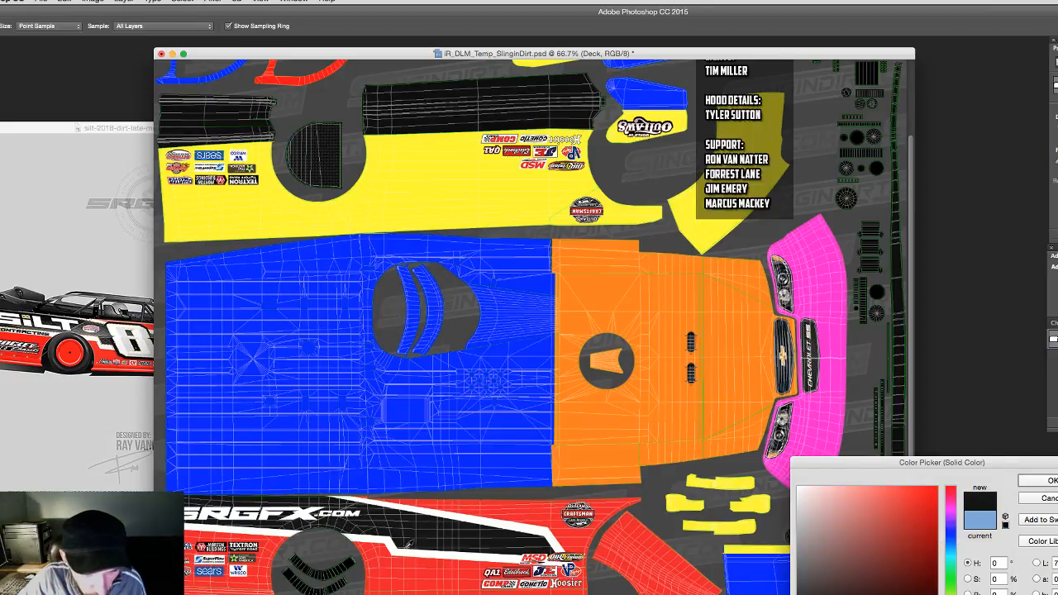
pyautogui.click(1026, 481)
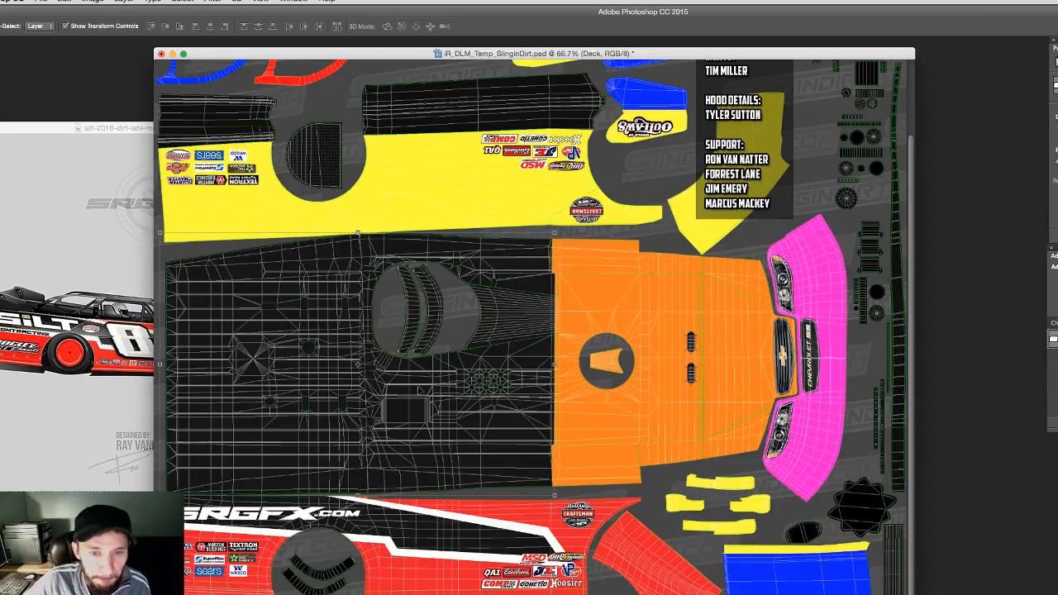
# Step: Switch from the Photoshop template to the SRGFX Logo.ai document in Illustrator
pyautogui.press('super+Tab')
pyautogui.click(453, 400)
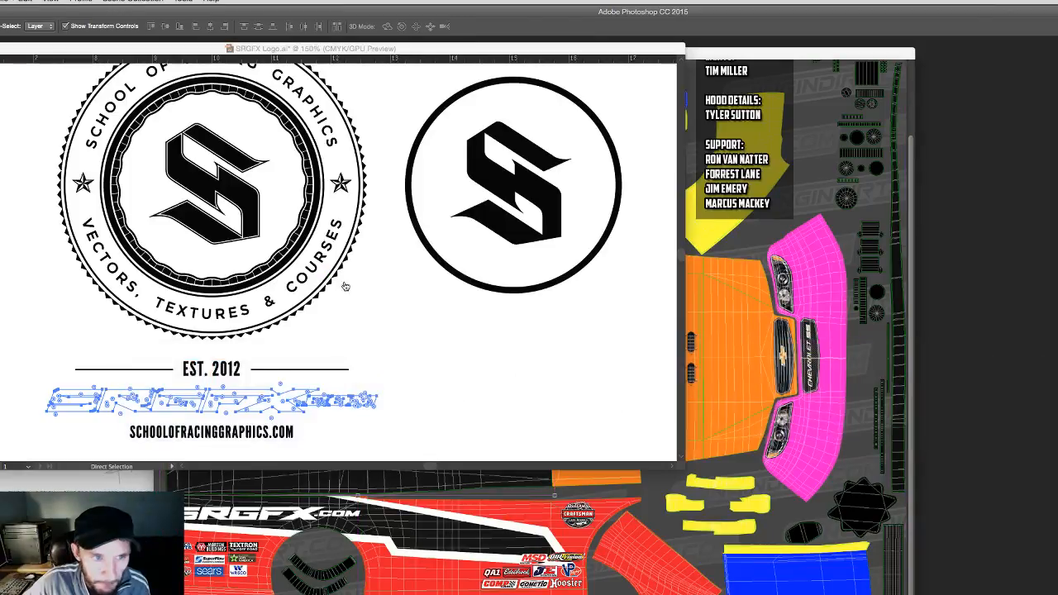
pyautogui.click(2, 2)
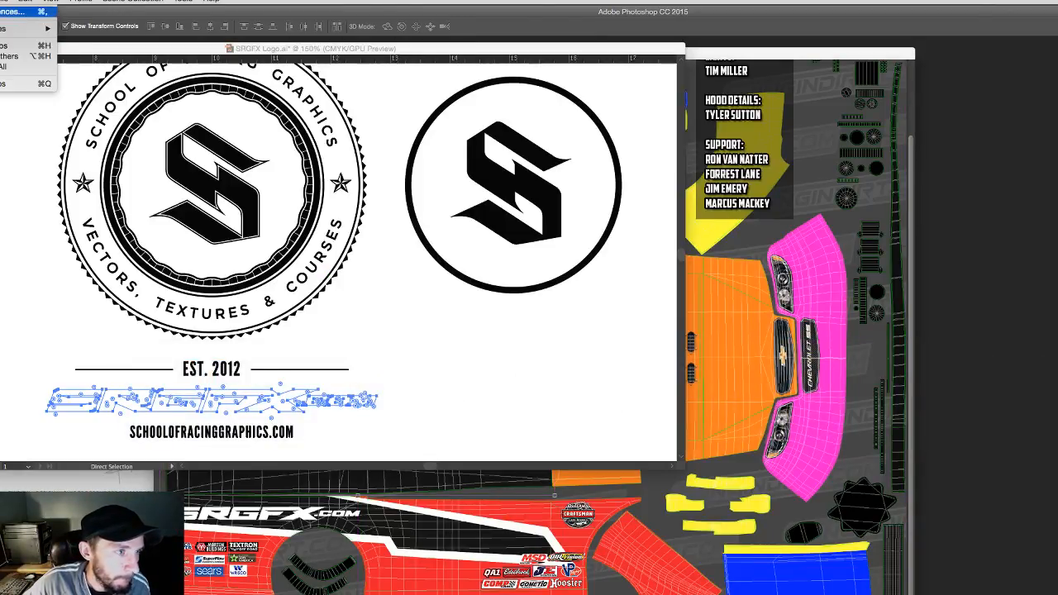